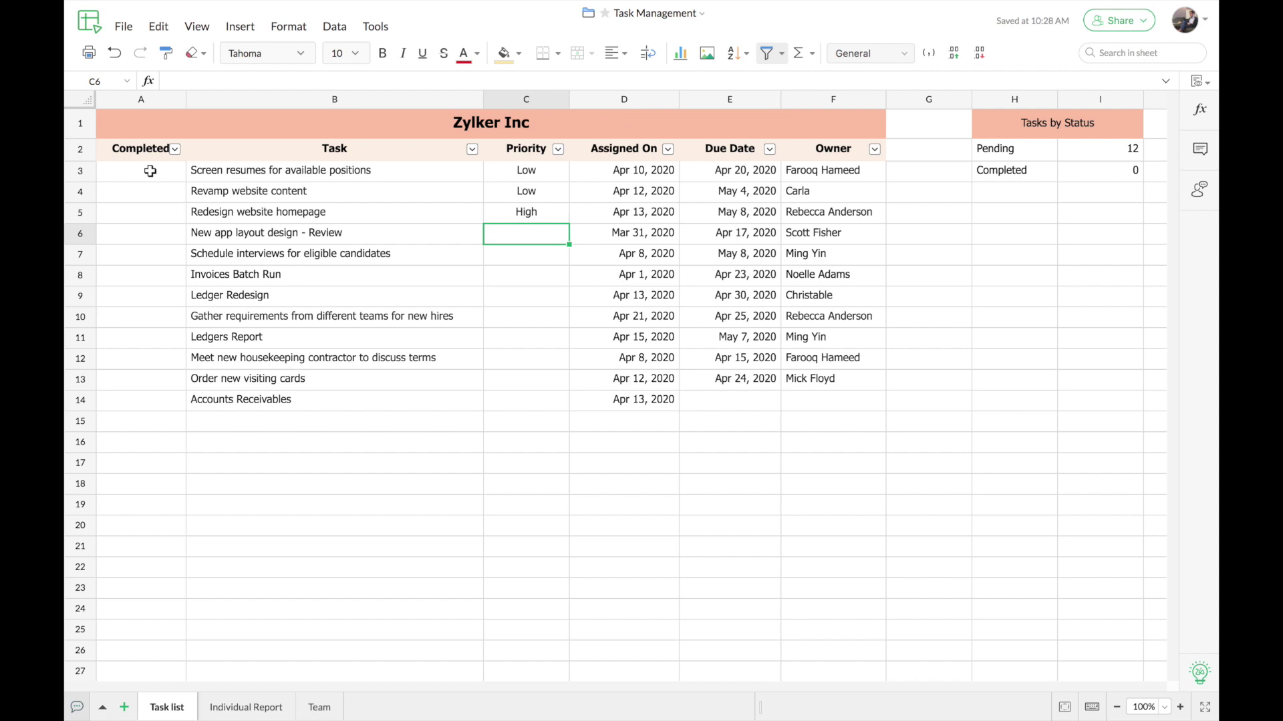
Step: Insert checkboxes in the Completed column for all listed tasks, cells A3 to A14
left_click(150, 171)
left_click_drag(153, 171, 149, 402)
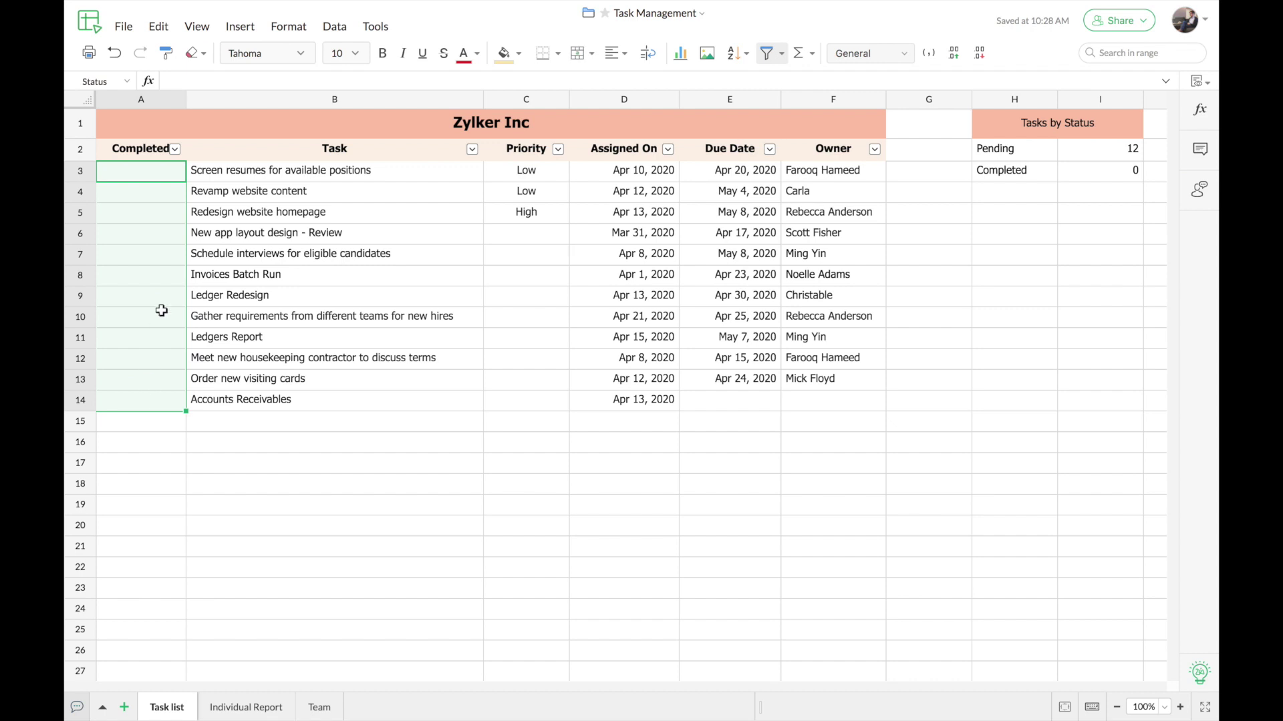
left_click(240, 26)
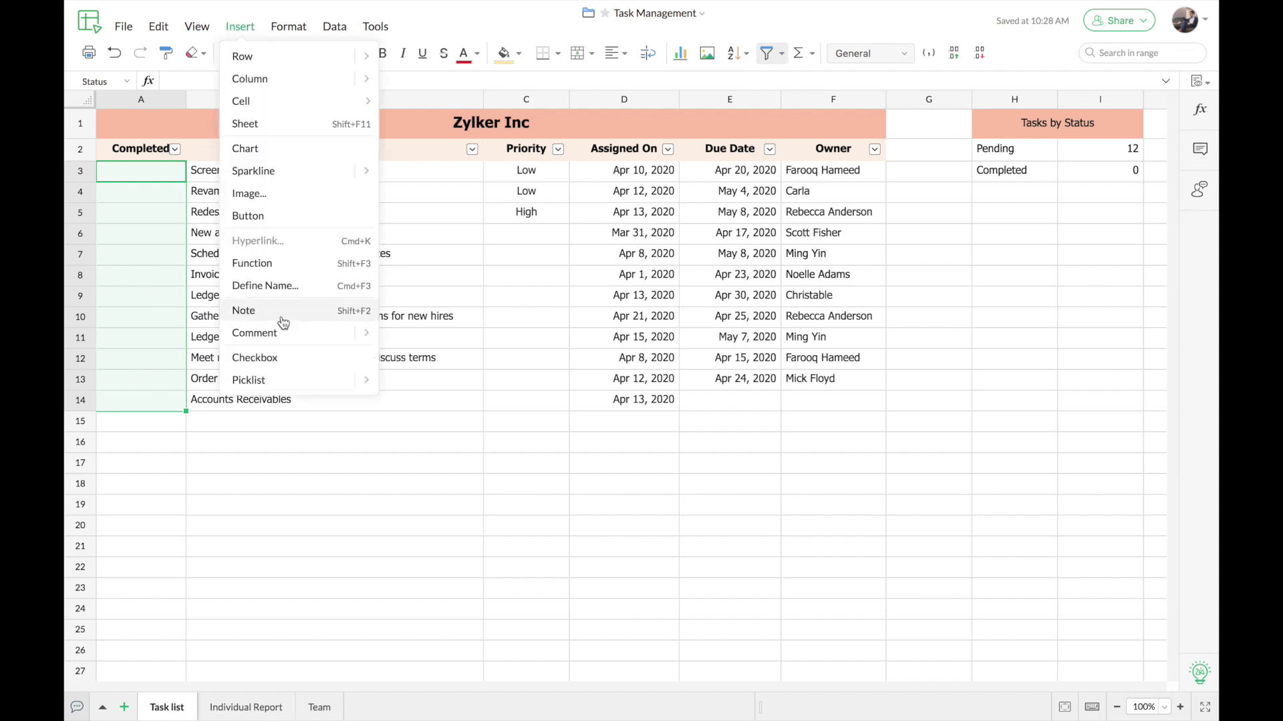
left_click(298, 363)
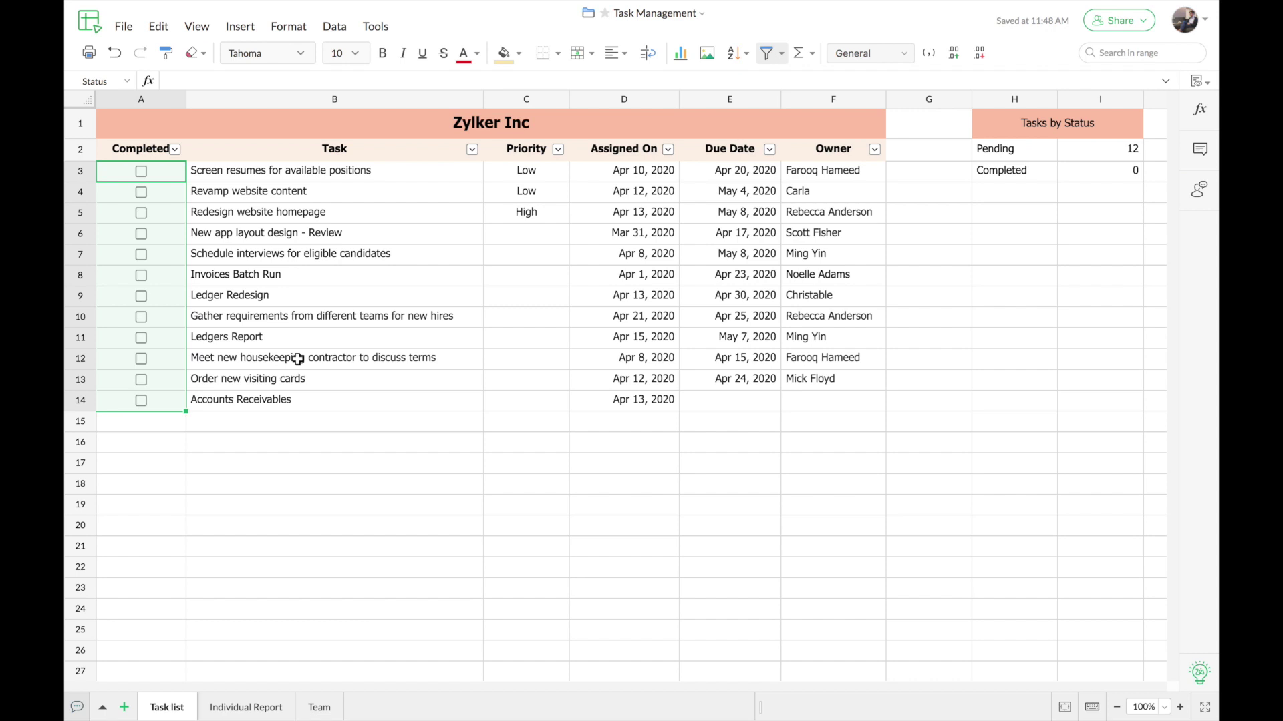
Step: Mark the tasks "Screen resumes for available positions" and "Schedule interviews for eligible candidates" as completed
left_click(176, 297)
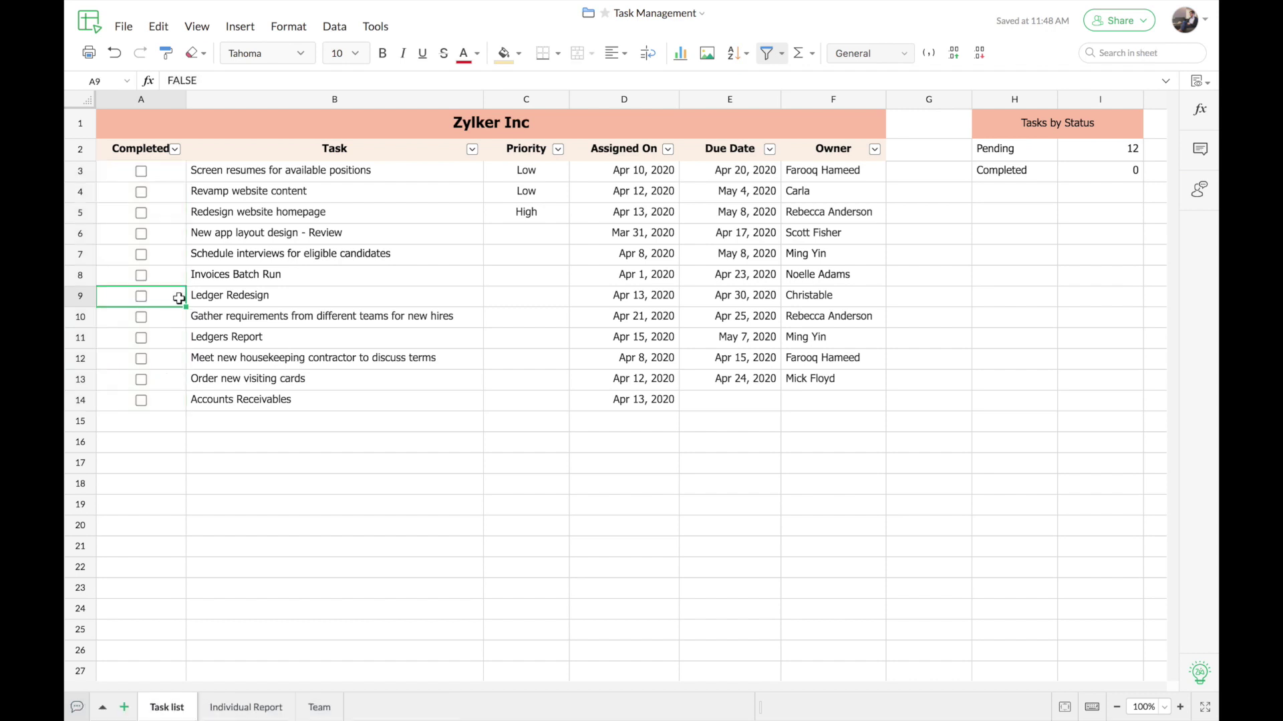
left_click(142, 174)
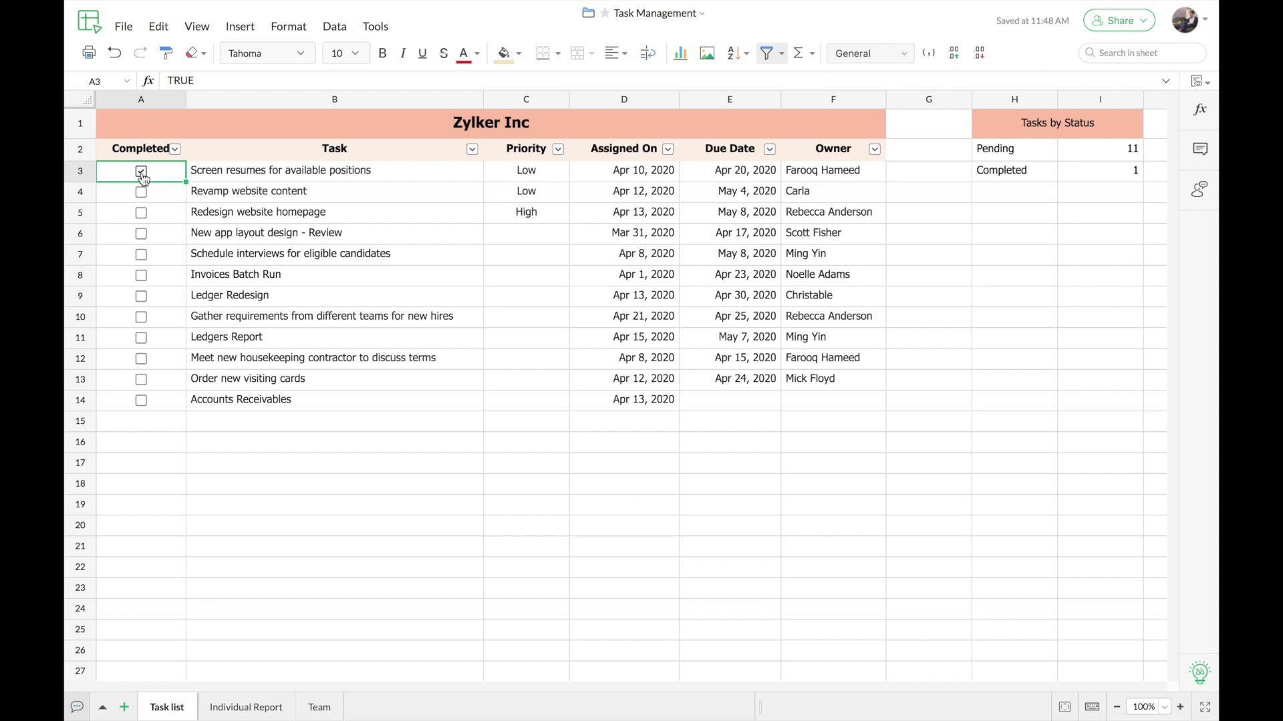
left_click(143, 256)
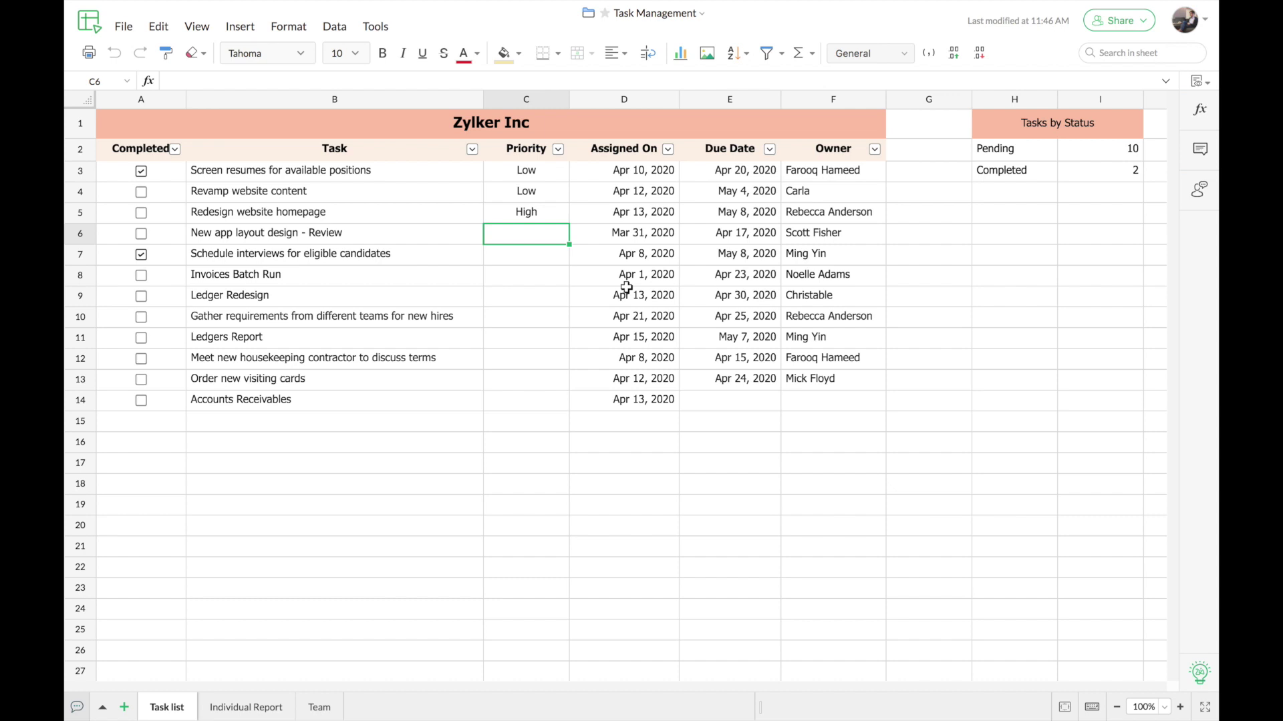
Step: Start a new picklist for the Priority cells C3:C14 and add a "Medium" item after Low and High
left_click_drag(548, 173, 541, 400)
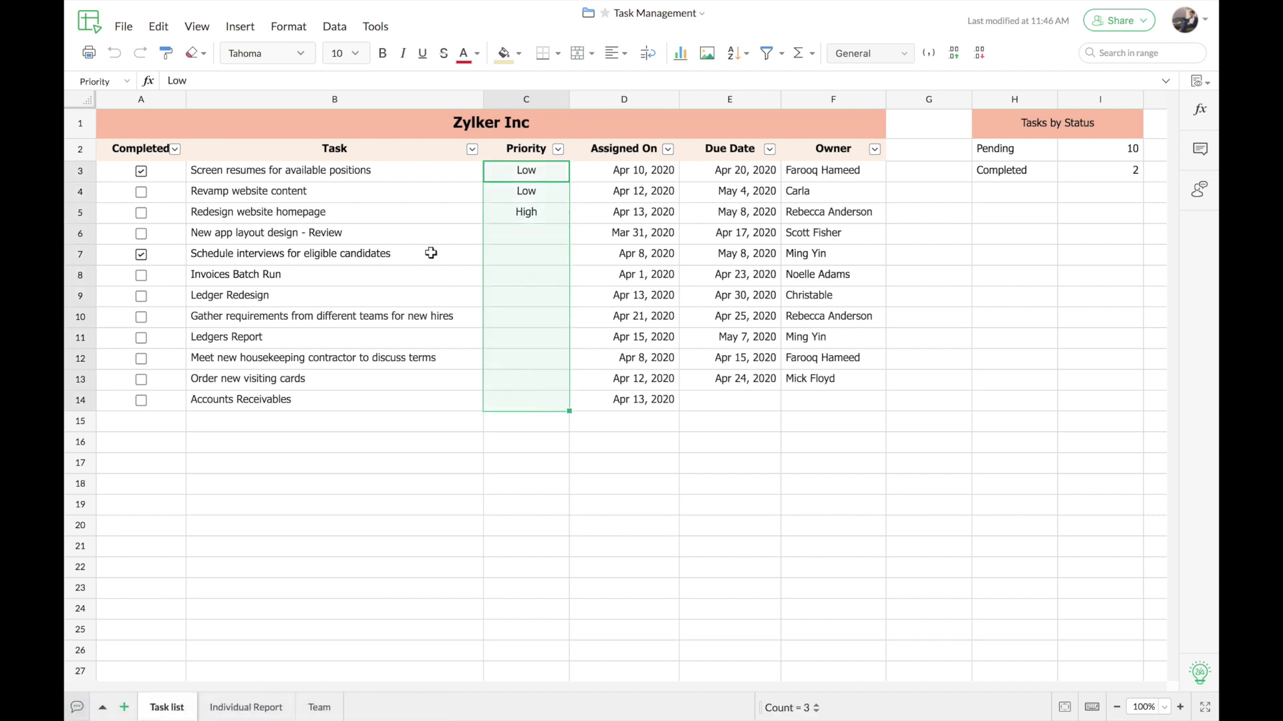
left_click(241, 26)
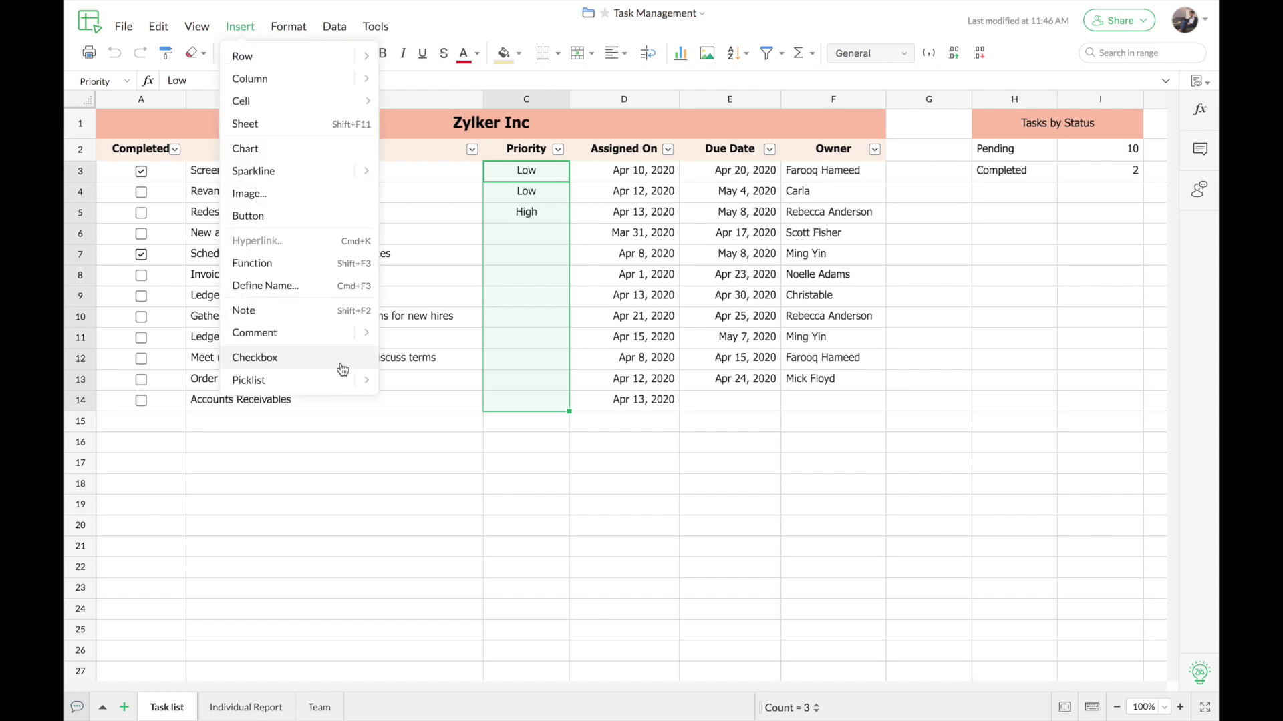
mouse_move(343, 379)
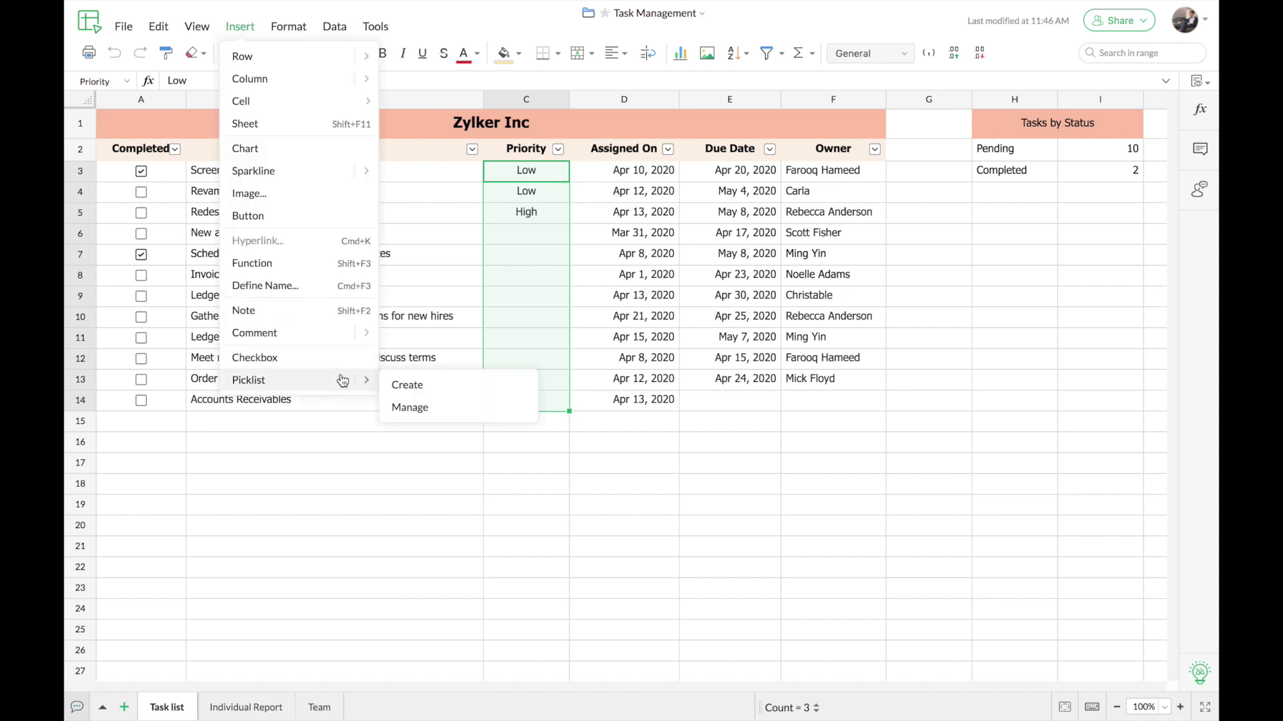
left_click(453, 390)
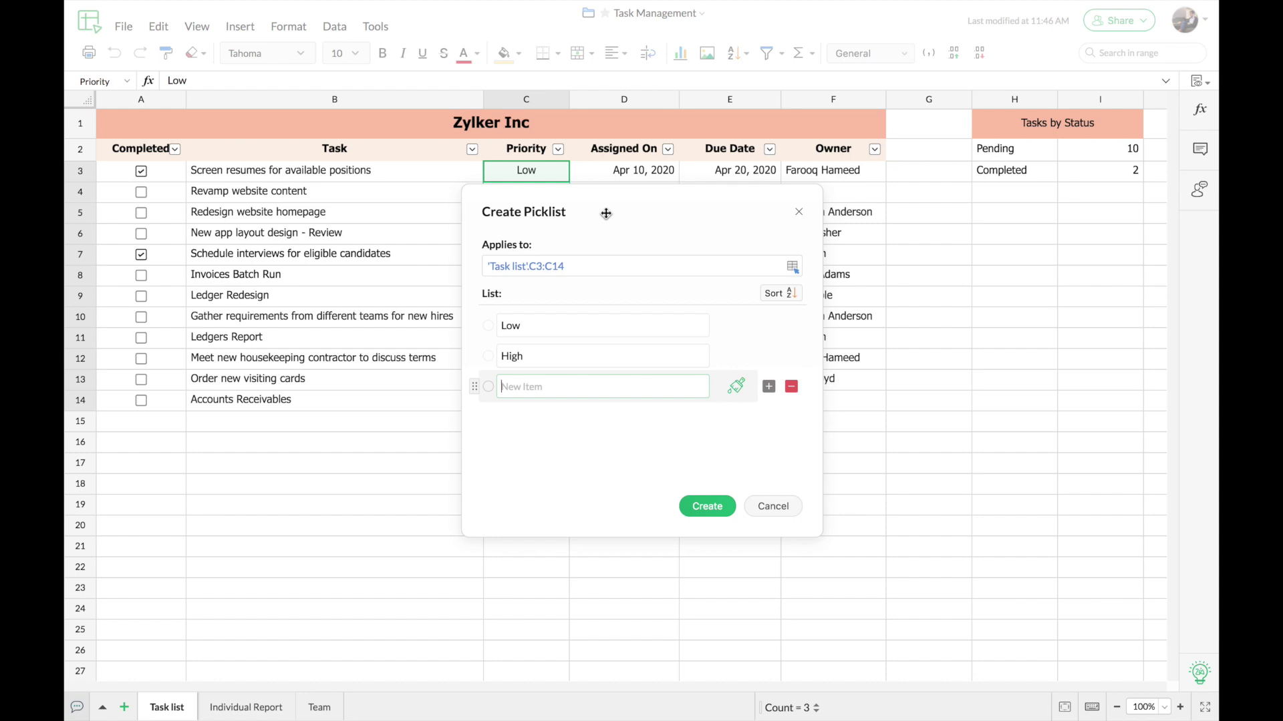
left_click_drag(606, 213, 734, 190)
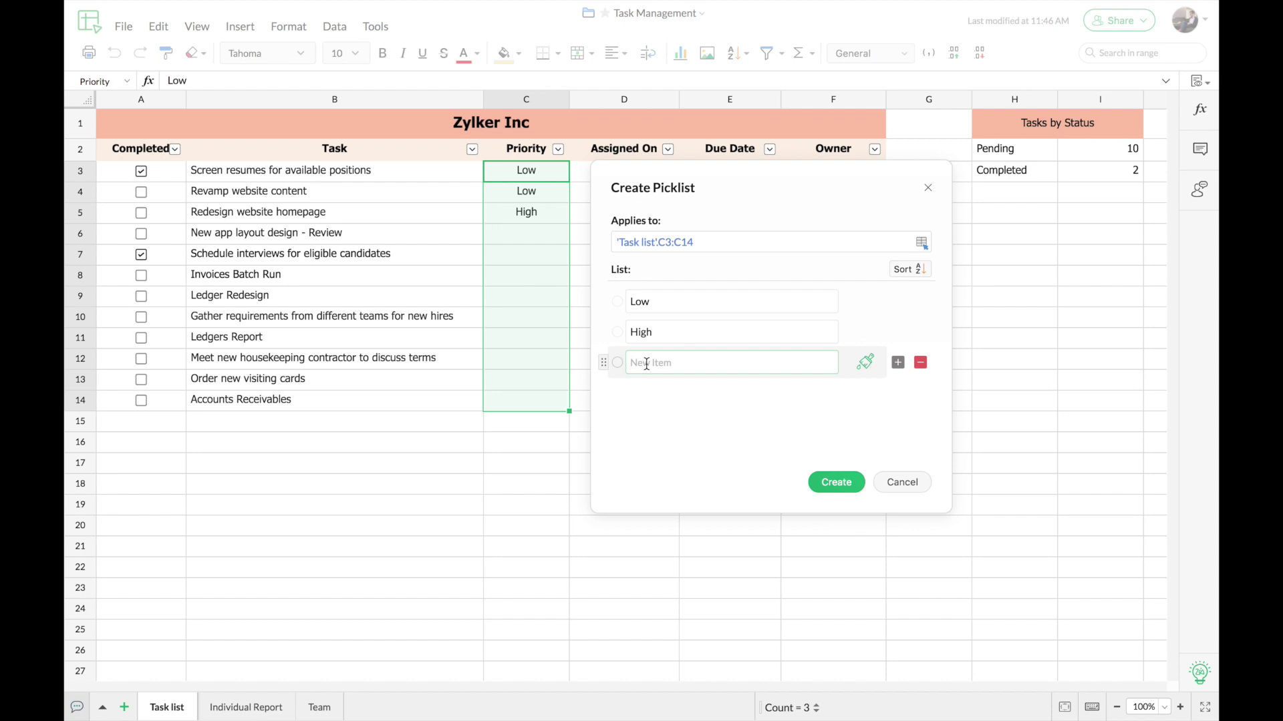
type("Medium")
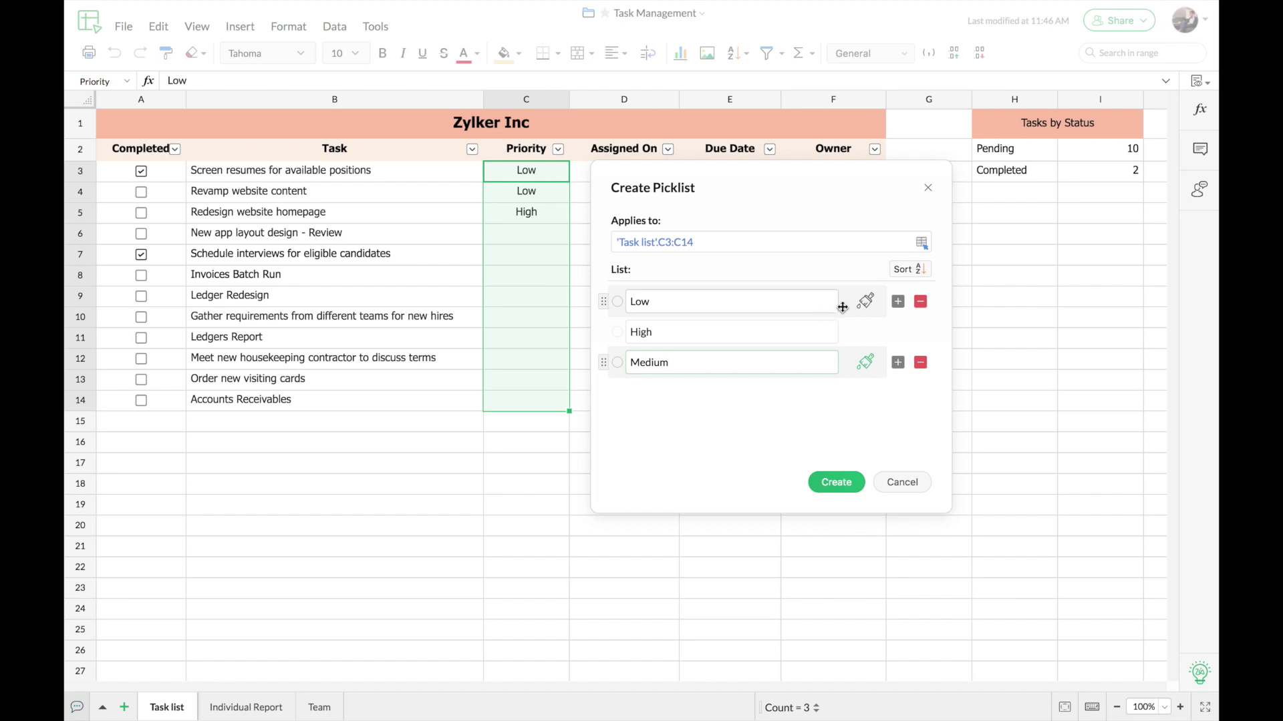
Step: Format the picklist's Low item with dark green text and the High item with dark red text (#8D0D31) on a light pink fill
left_click(865, 304)
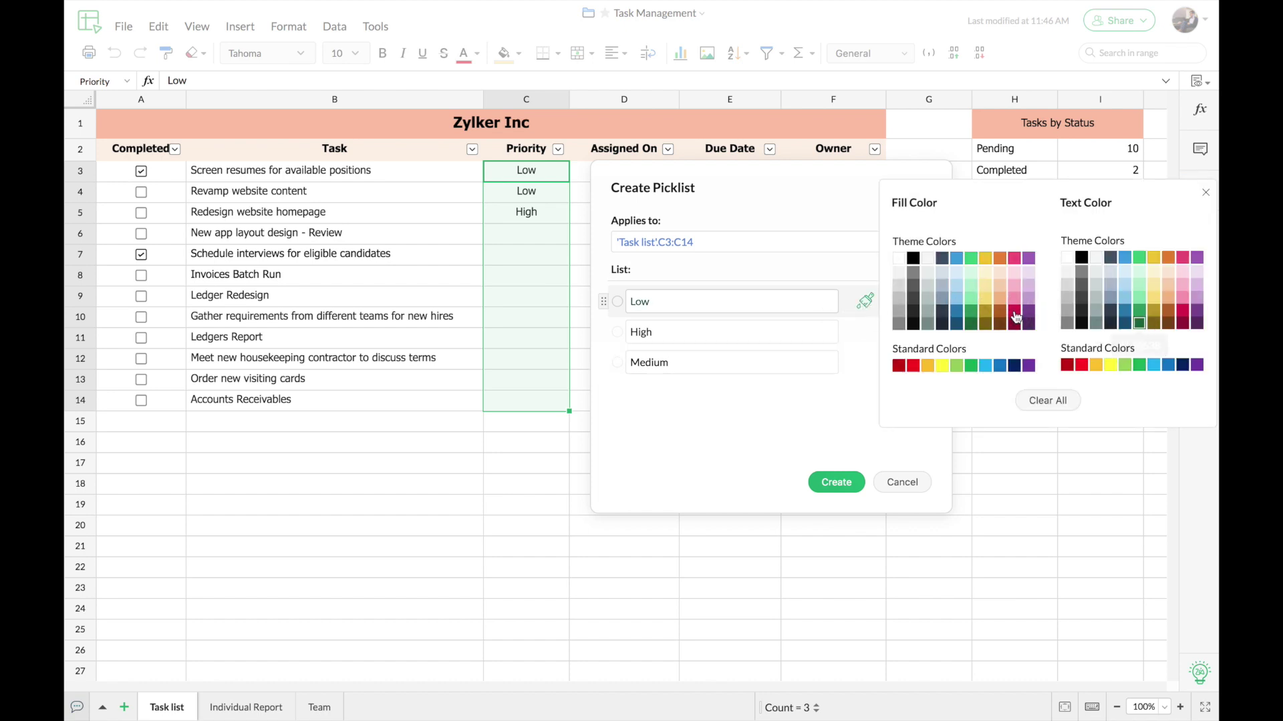
left_click(864, 334)
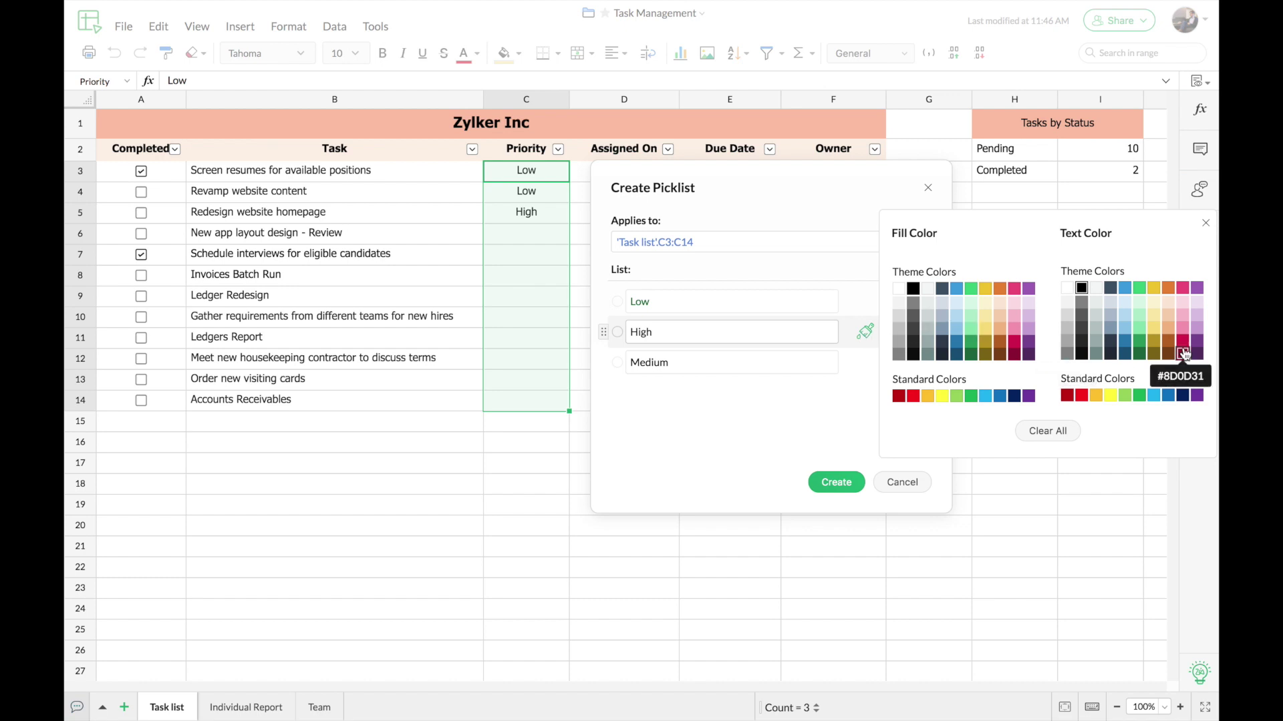
left_click(1183, 355)
left_click(1015, 304)
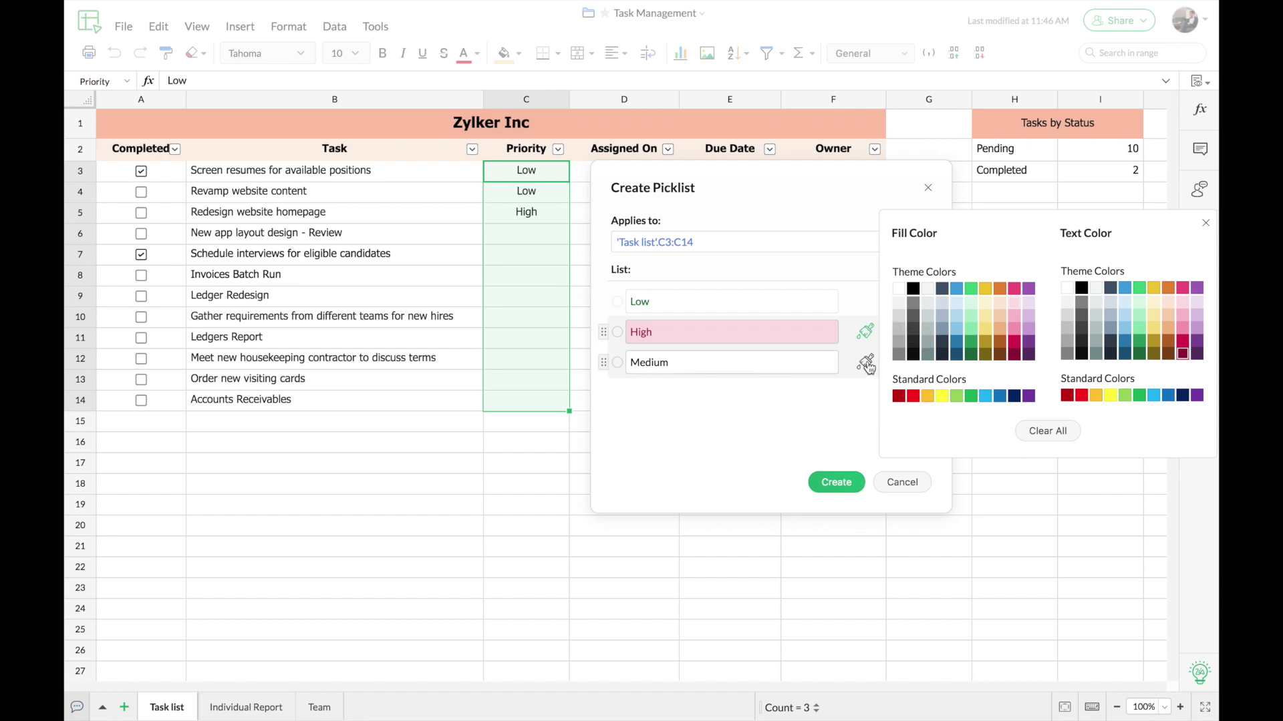
Step: Give the Medium item the standard orange-yellow text color and create the picklist
left_click(866, 364)
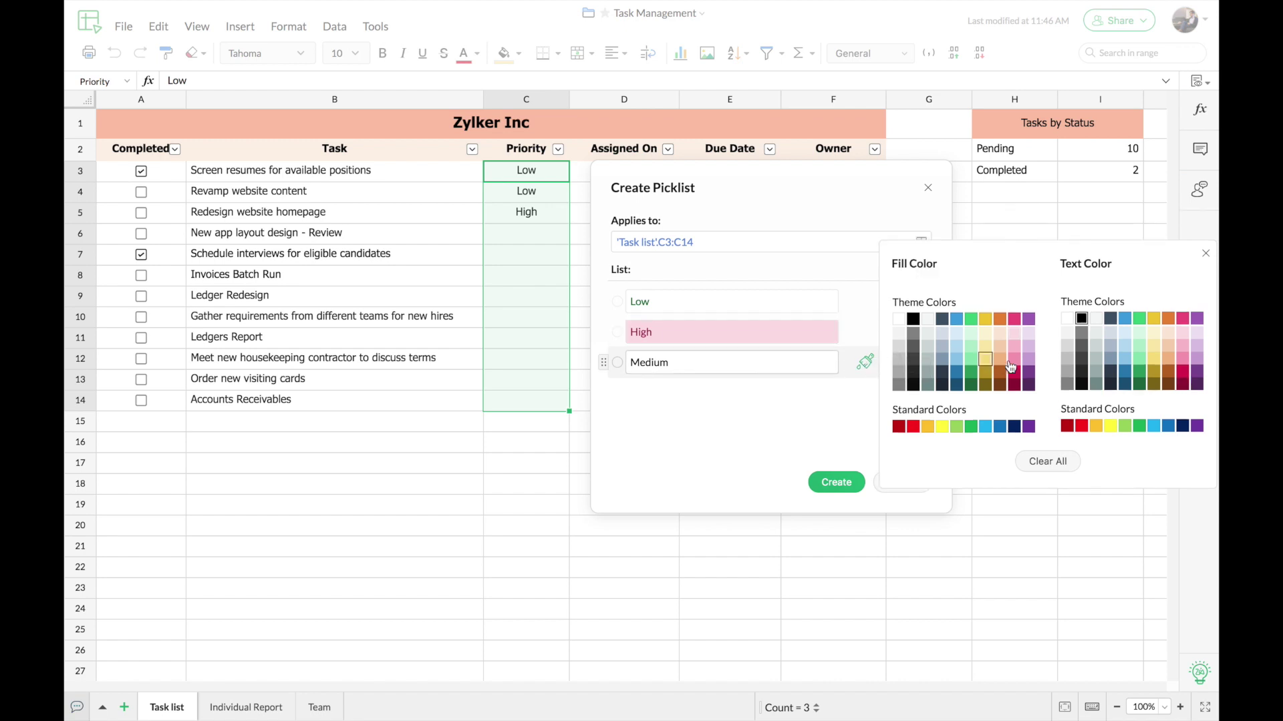
left_click(1097, 427)
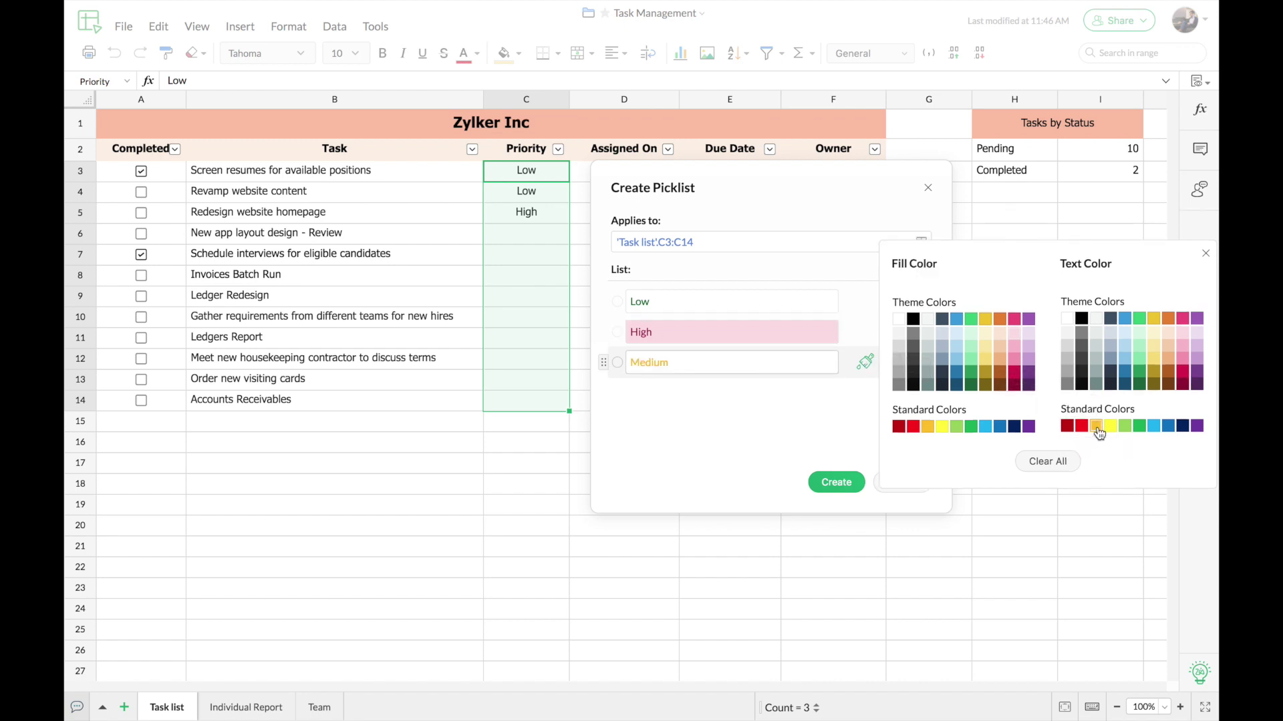
left_click(815, 407)
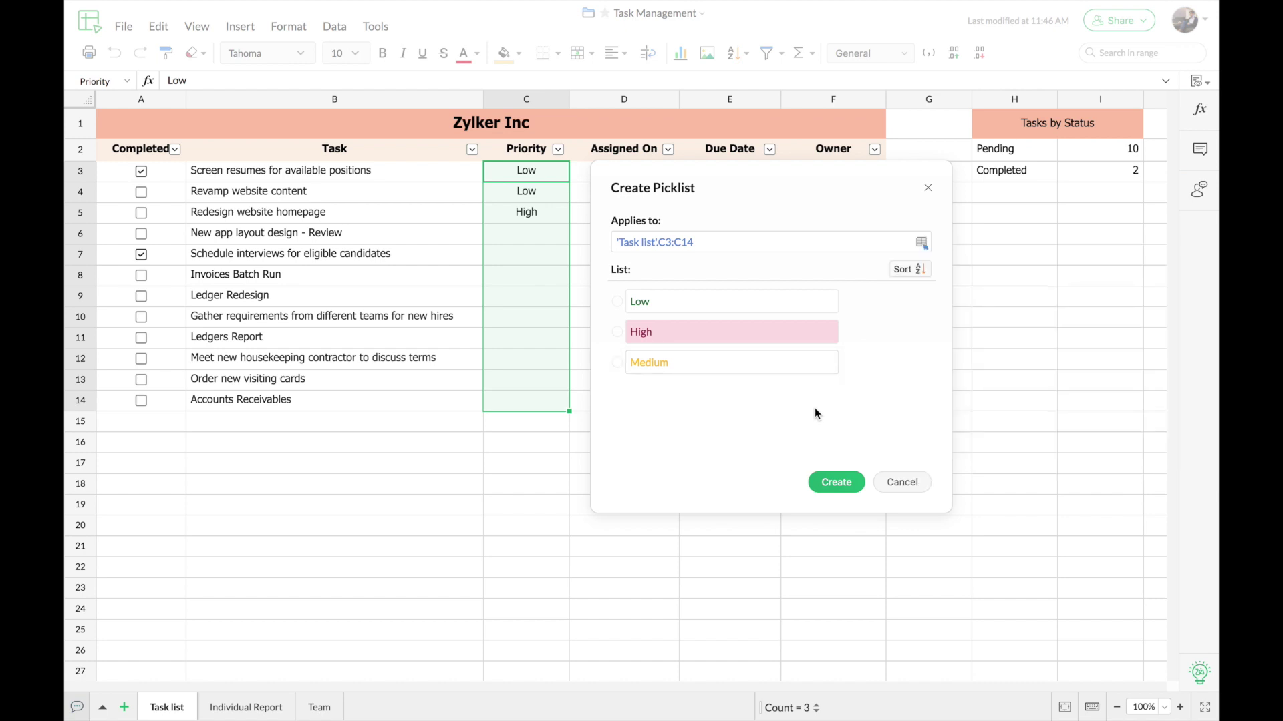
left_click(826, 482)
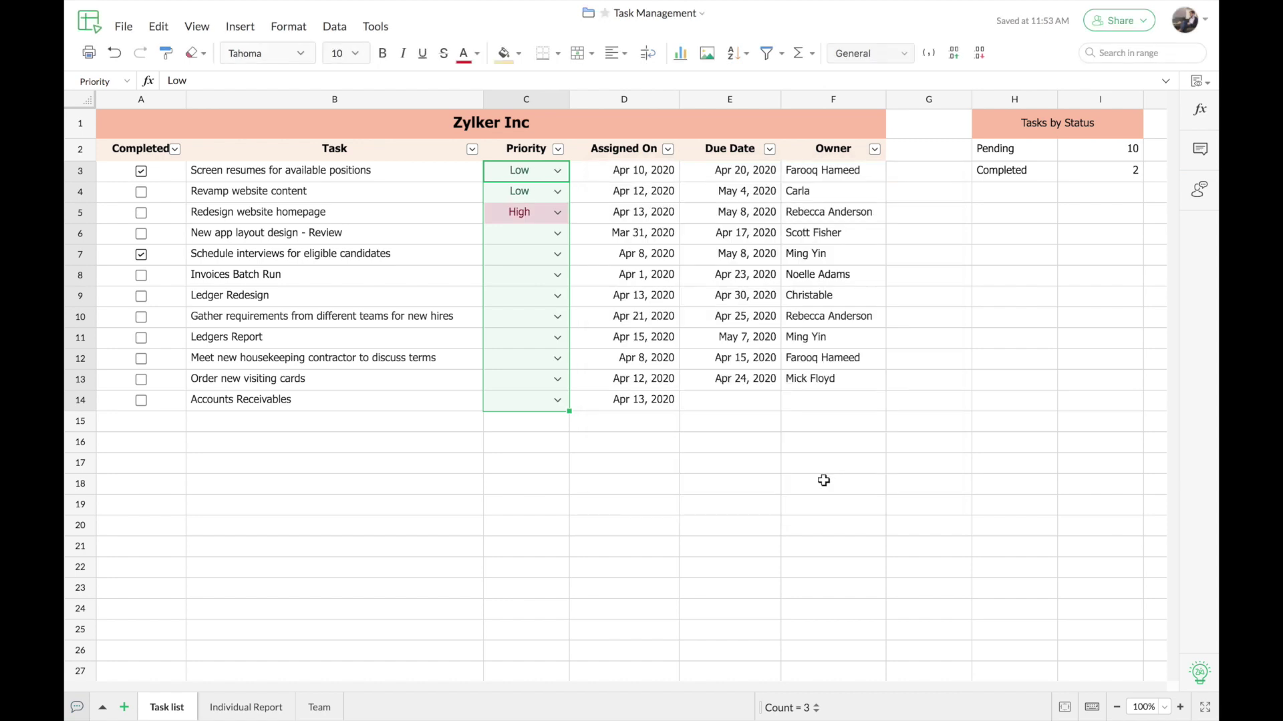
Step: Set the priority of "New app layout design - Review" to Medium from the picklist in C6
left_click(526, 275)
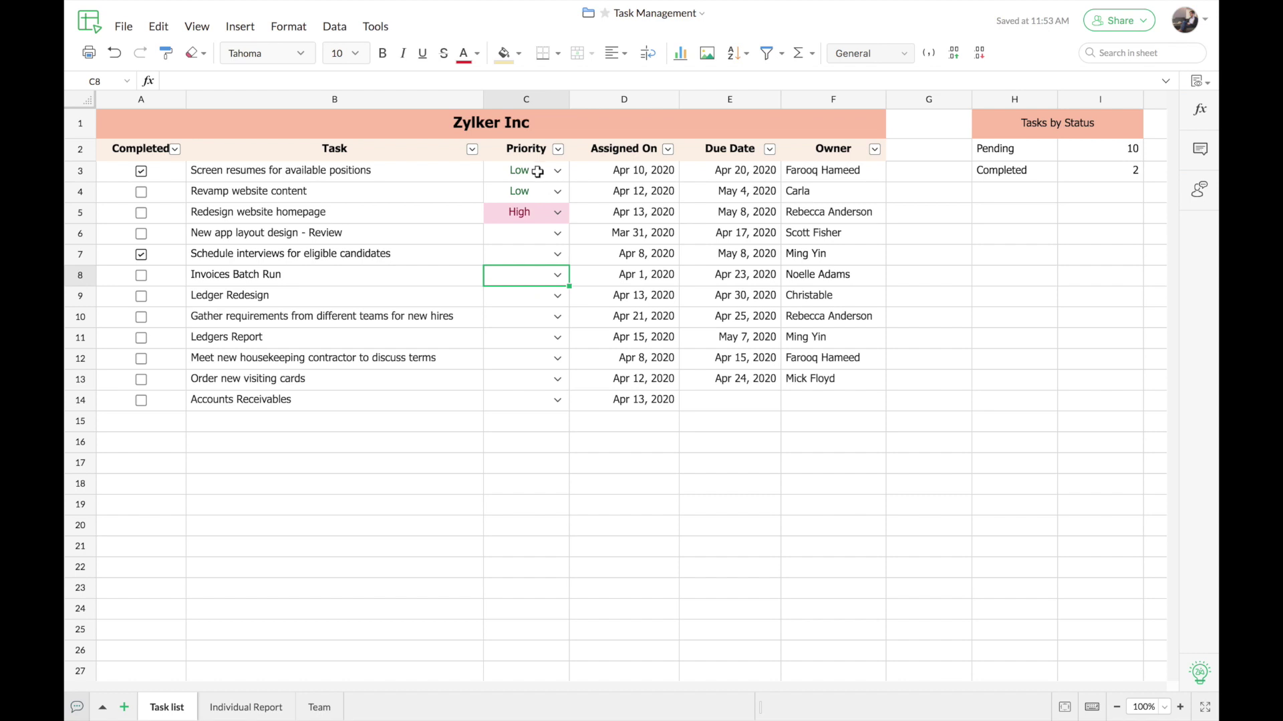
left_click(540, 231)
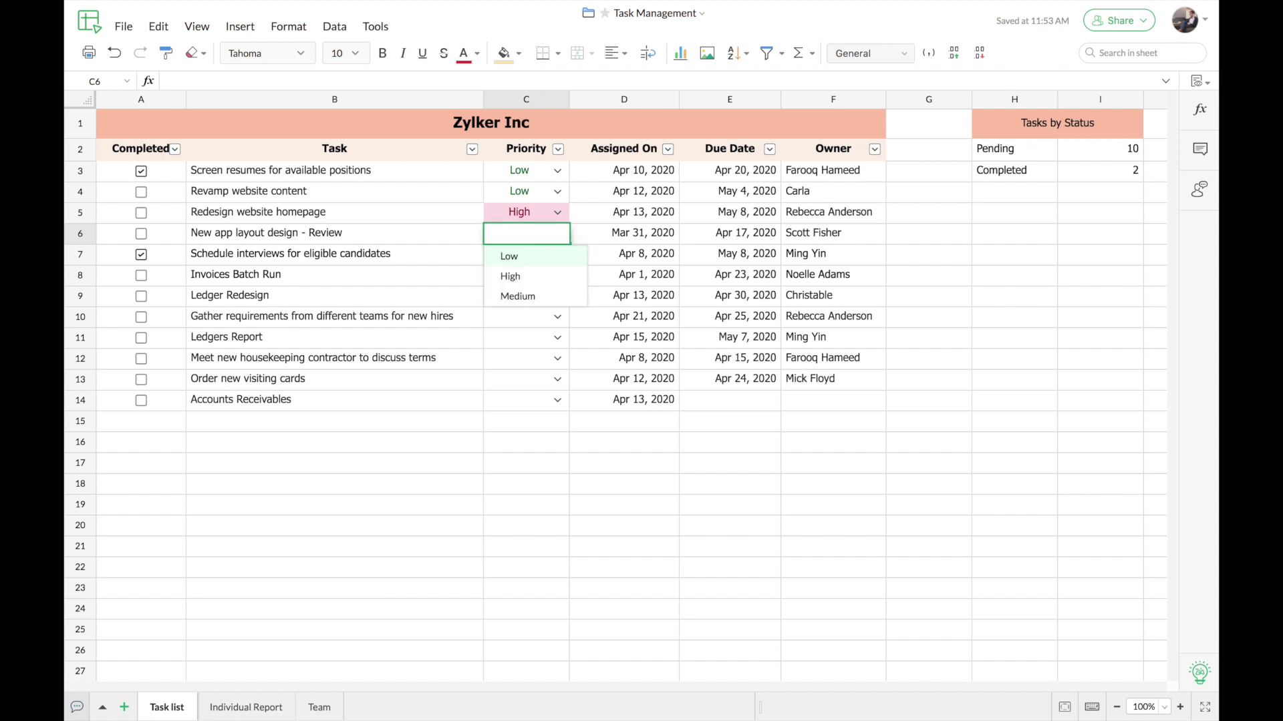
left_click(542, 294)
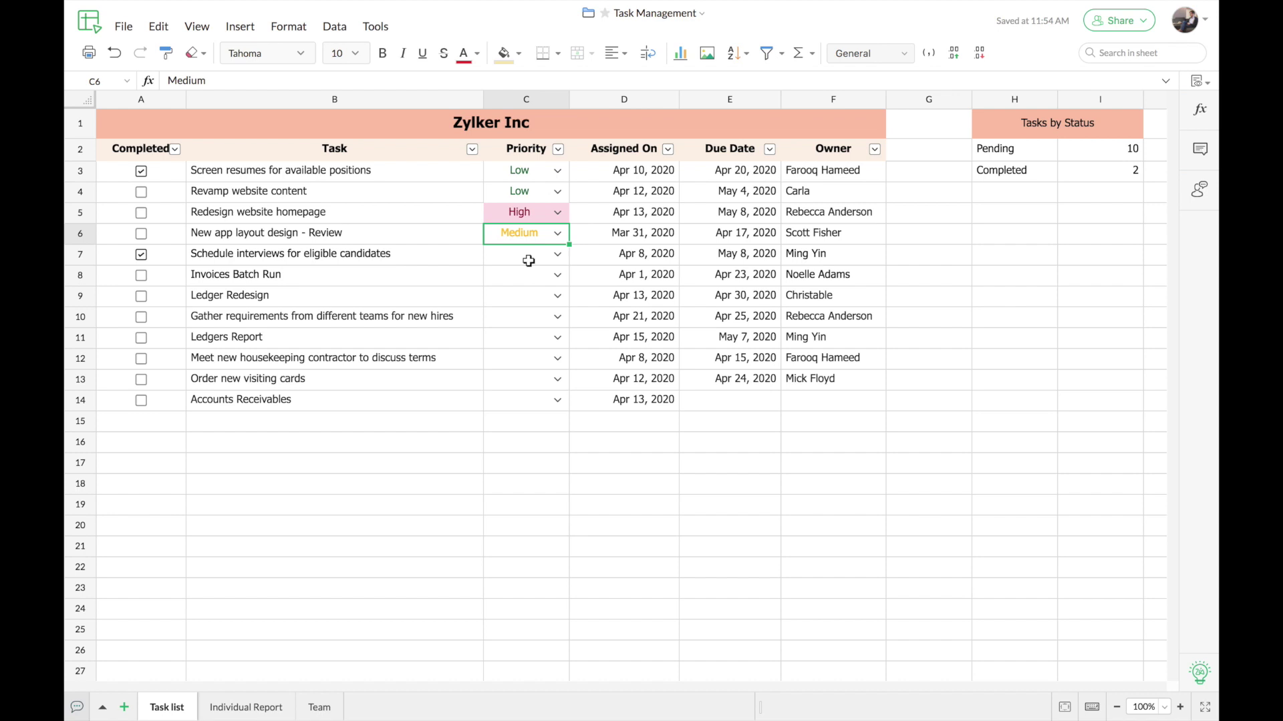
Step: Edit the existing Priority picklist for C3:C14, rename its Medium item to "Med", and save it
left_click(240, 26)
mouse_move(332, 381)
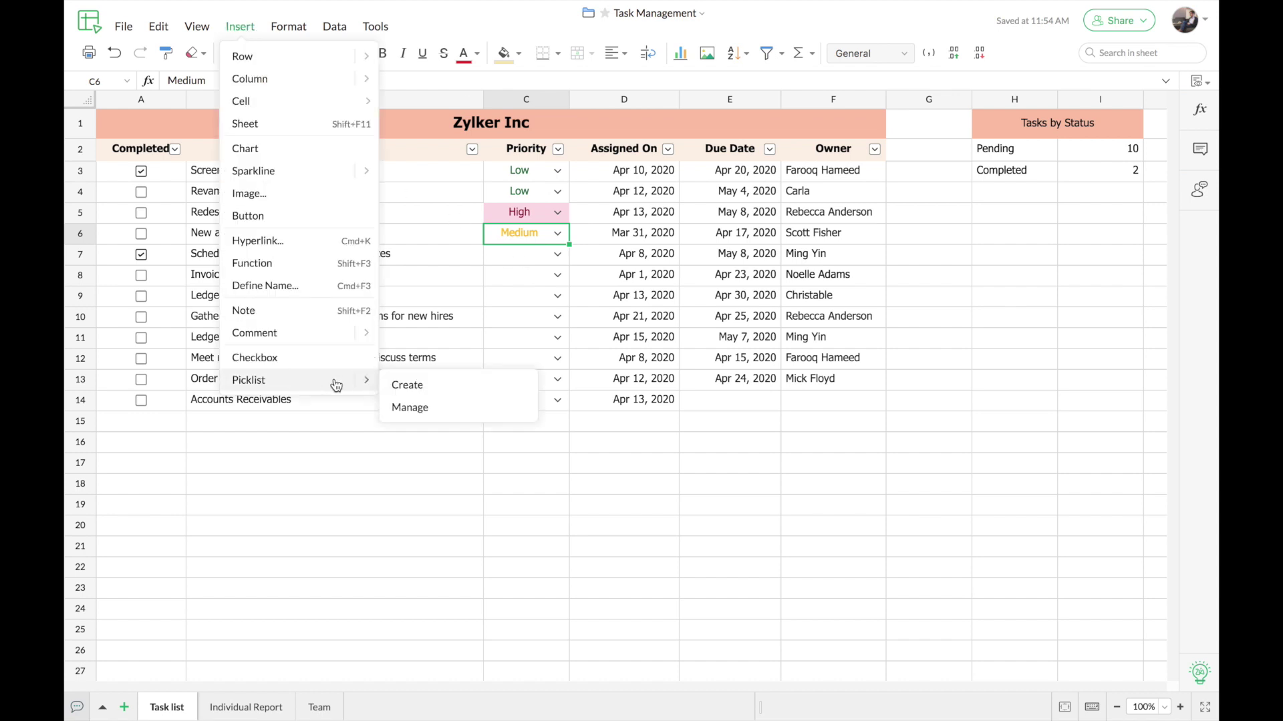
left_click(451, 410)
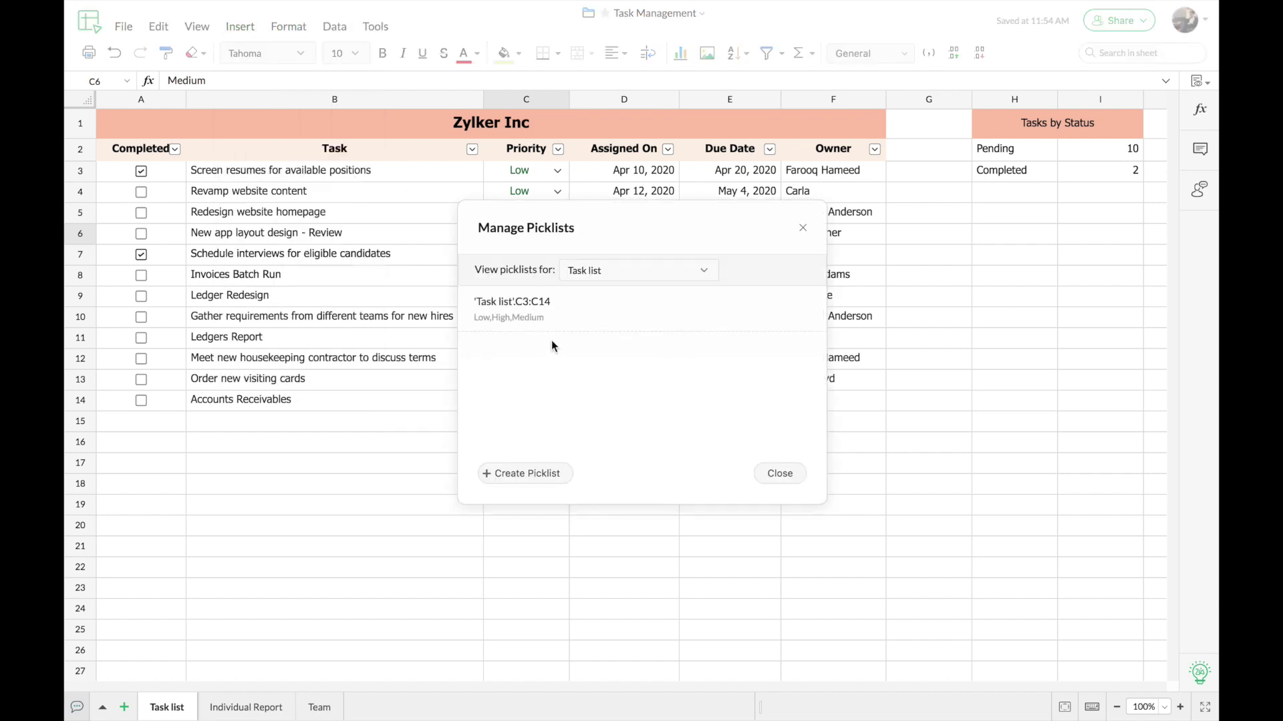
left_click(644, 316)
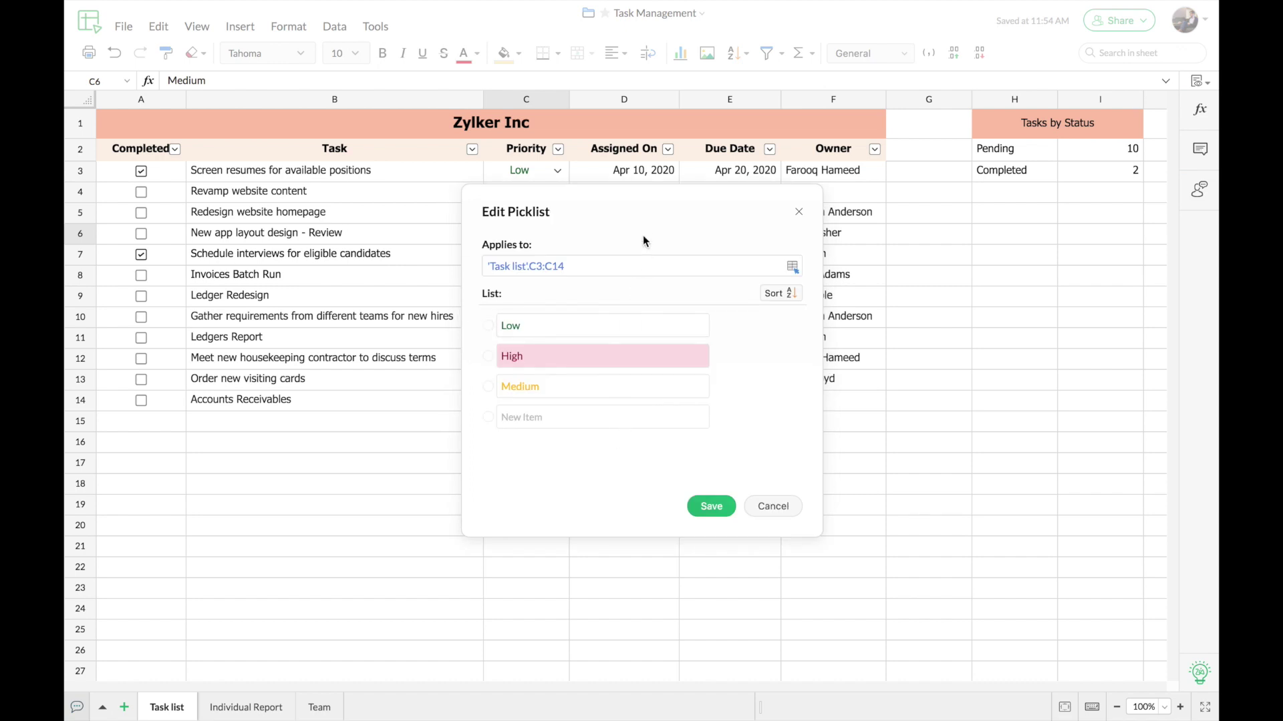
left_click_drag(642, 211, 772, 189)
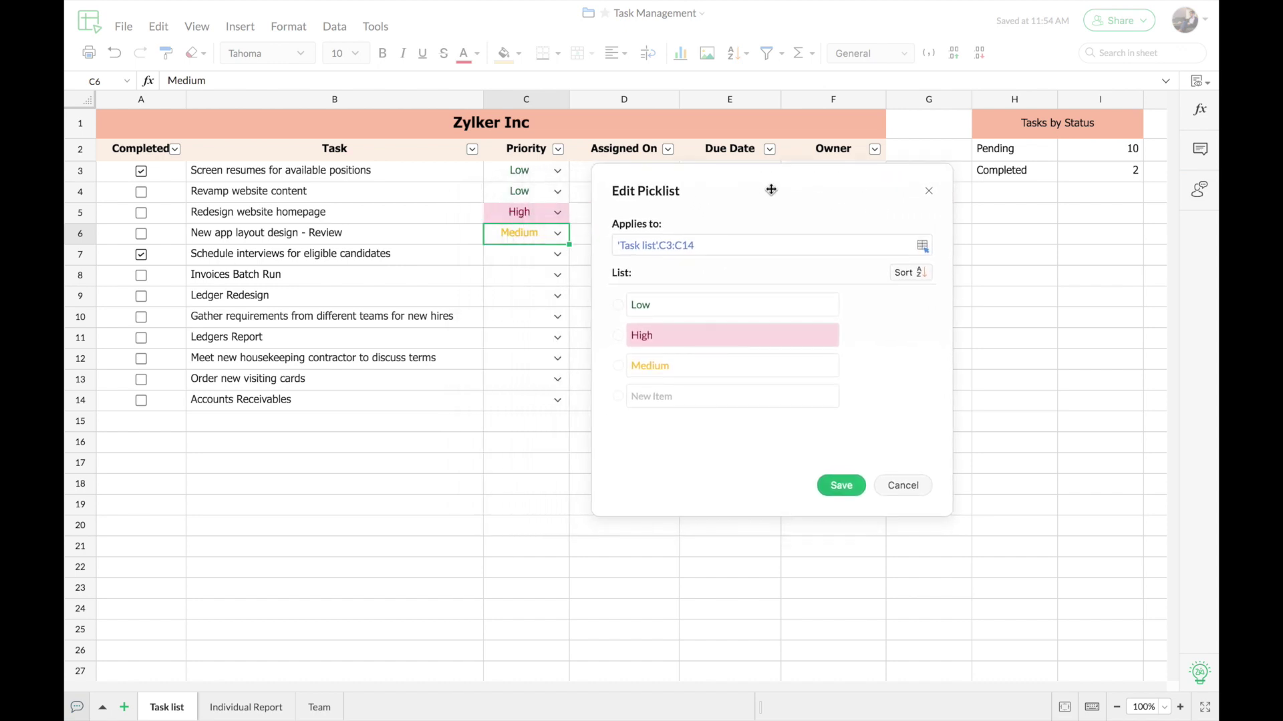
left_click(684, 366)
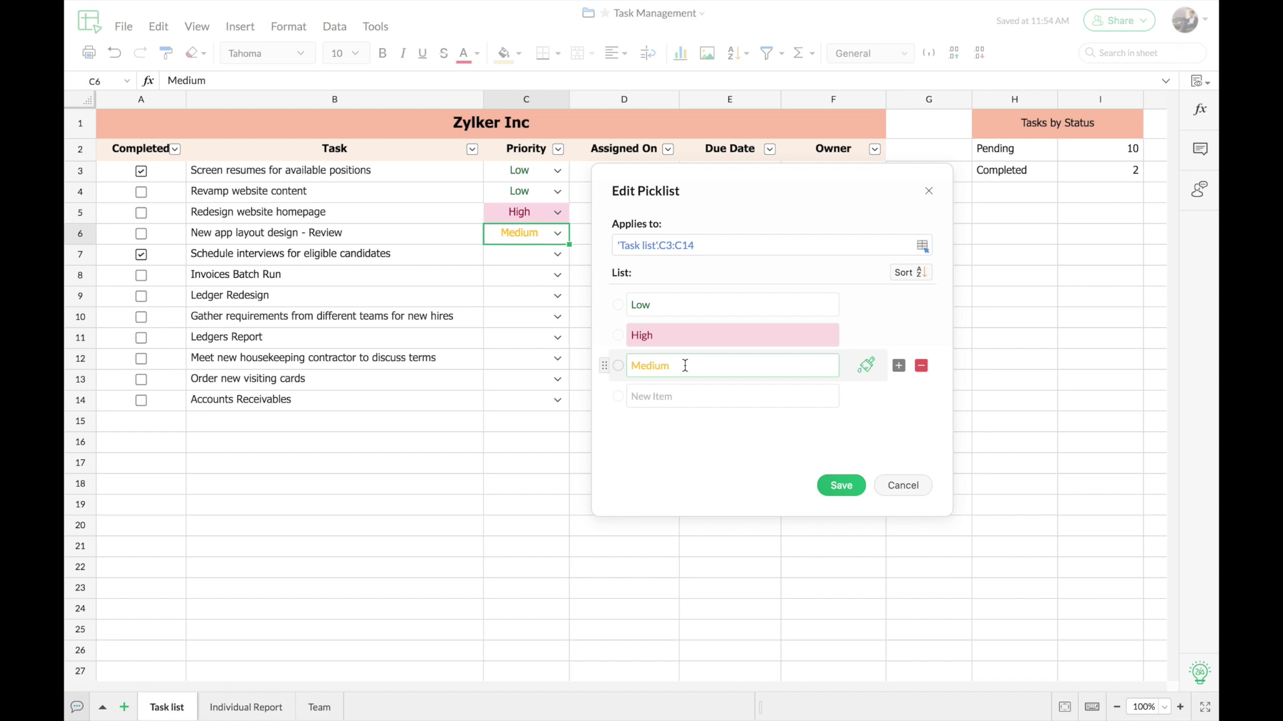
key("BackSpace")
key("BackSpace")
left_click(840, 485)
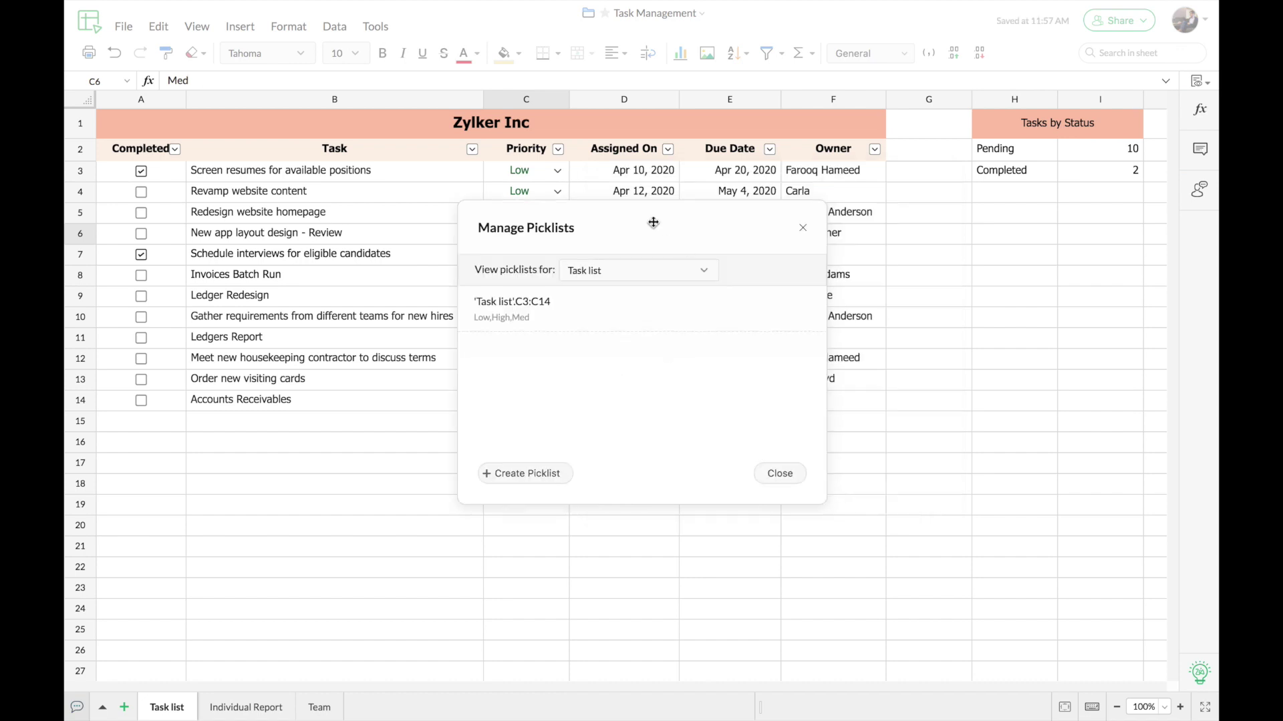
Step: Rename the picklist's Med item back to "Medium", save it, and close the picklist manager
left_click_drag(653, 222, 788, 203)
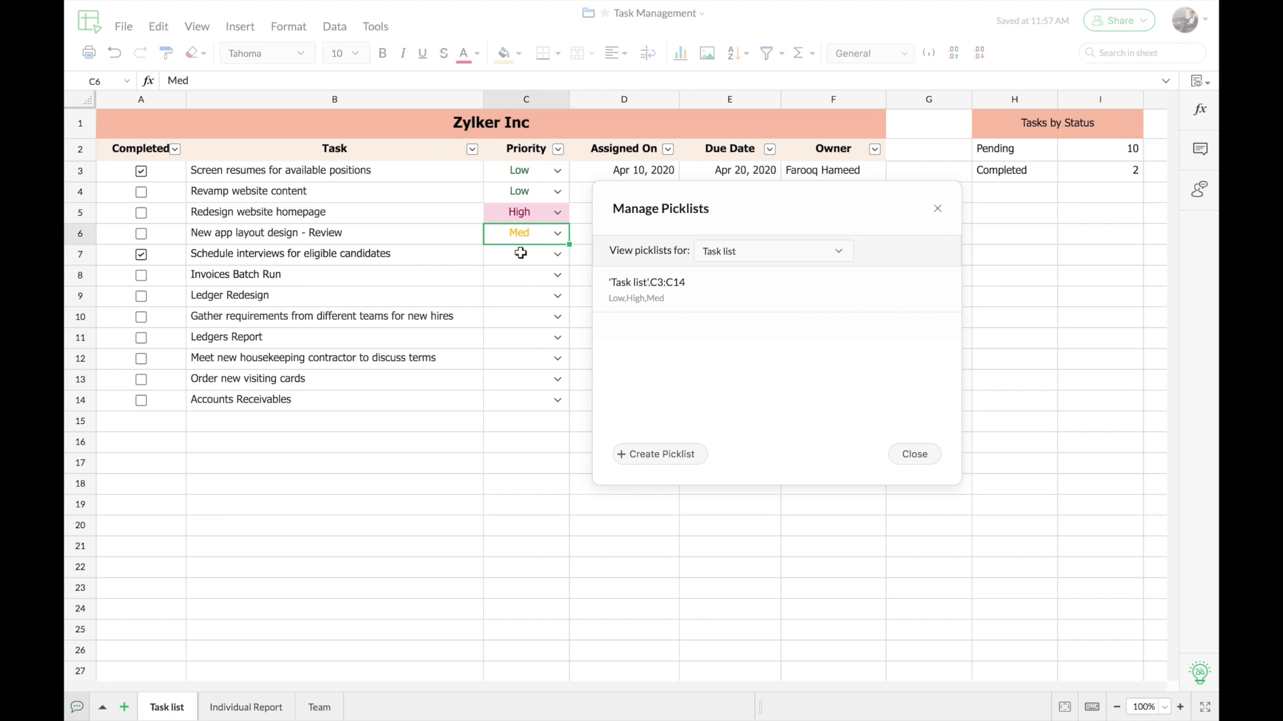
left_click(707, 282)
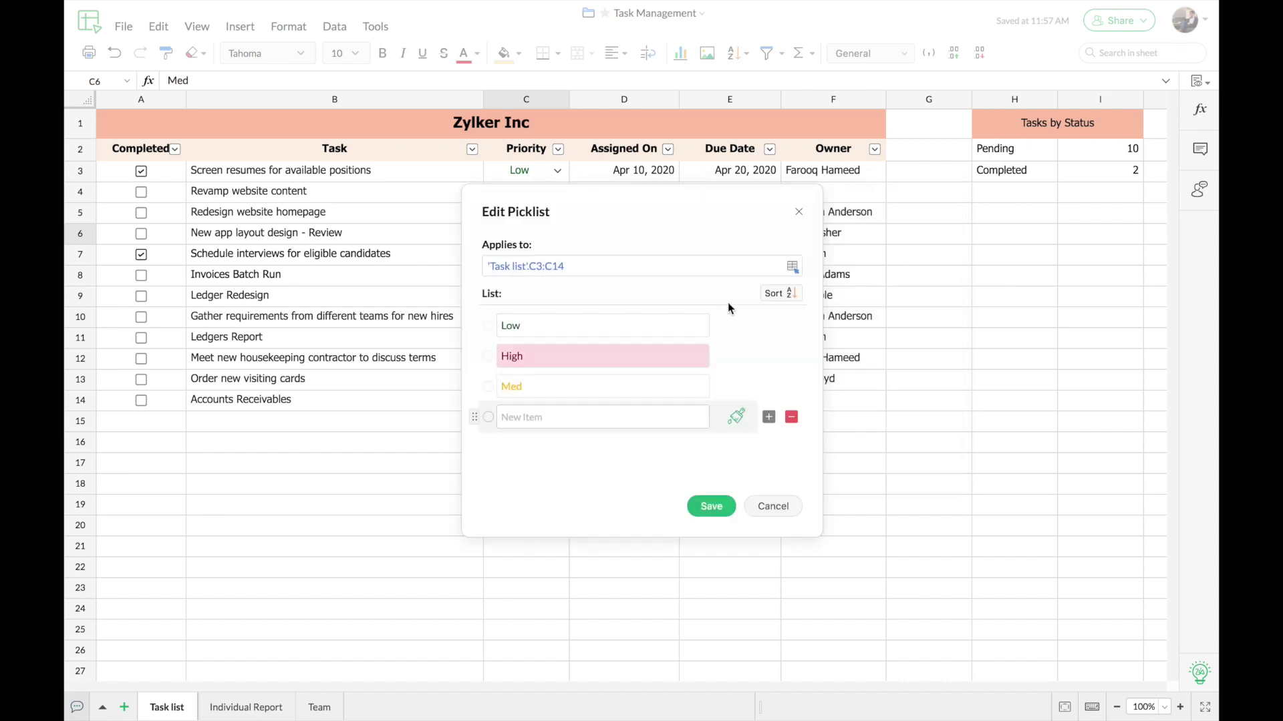
left_click(676, 373)
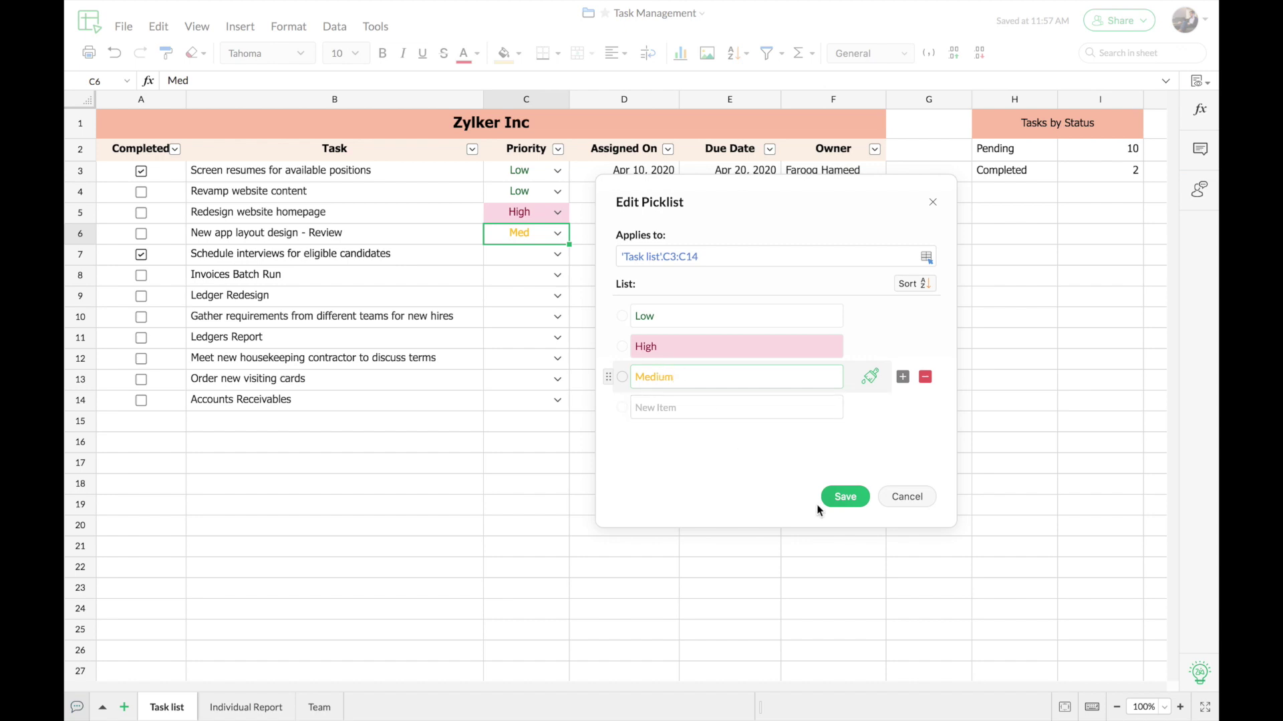
left_click(843, 502)
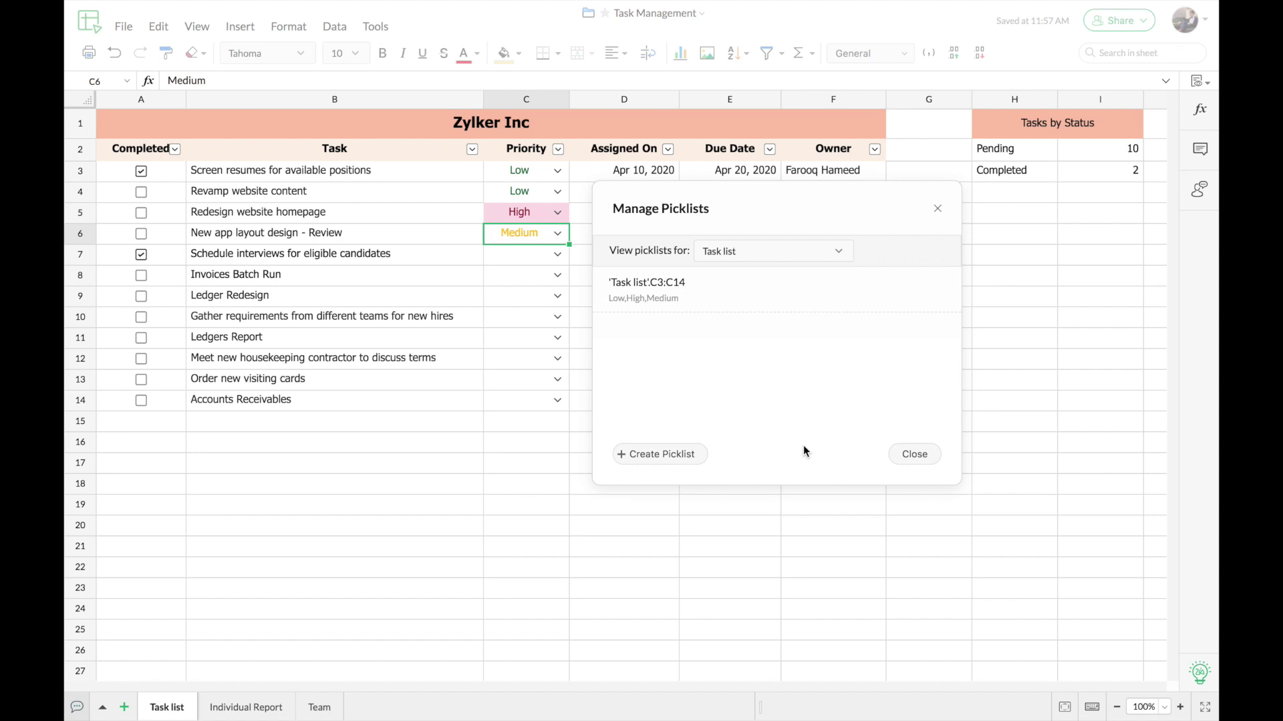
left_click(907, 453)
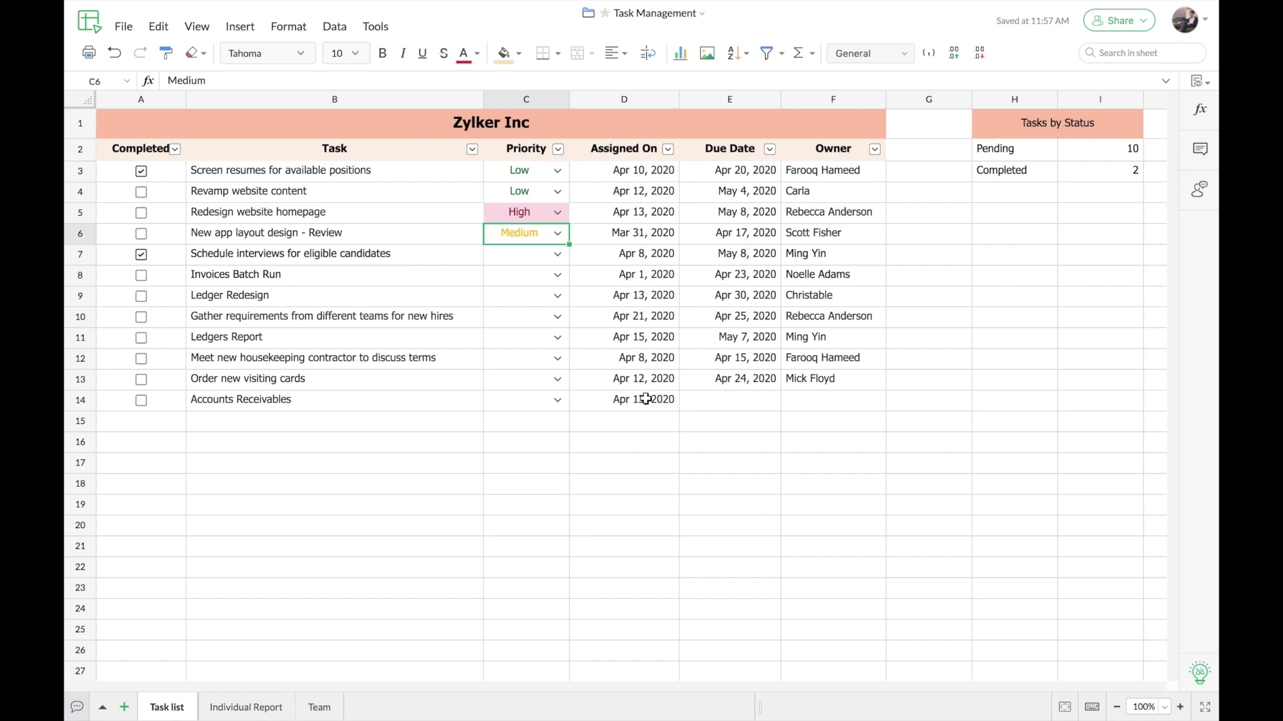
Step: Change the assigned date of the Accounts Receivables task in D14 to April 14, 2020 with the date picker
left_click(603, 400)
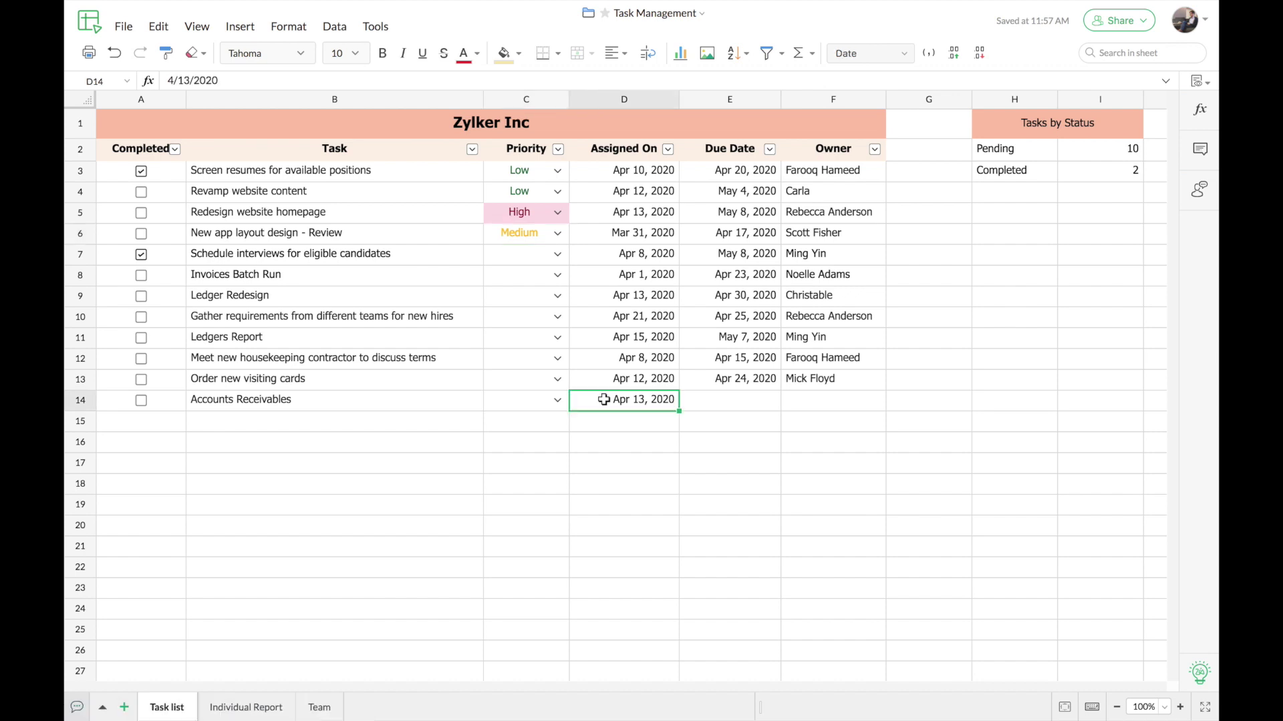
double_click(604, 400)
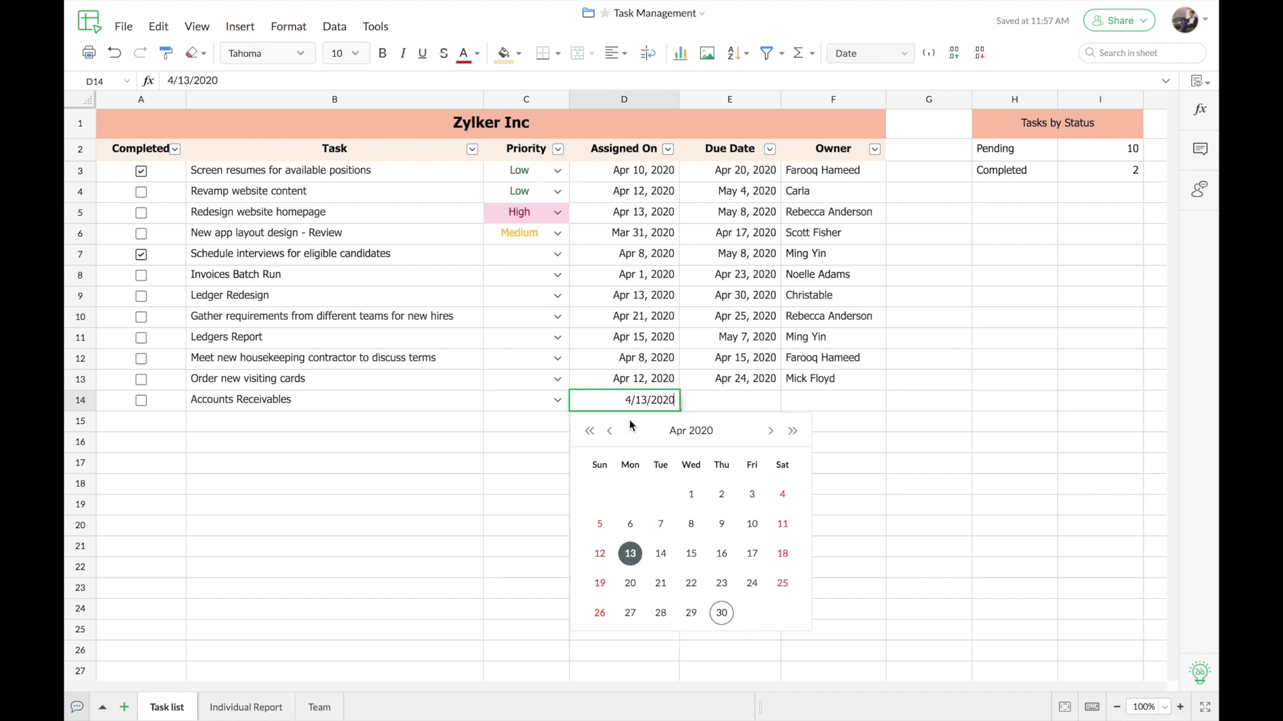
left_click(661, 555)
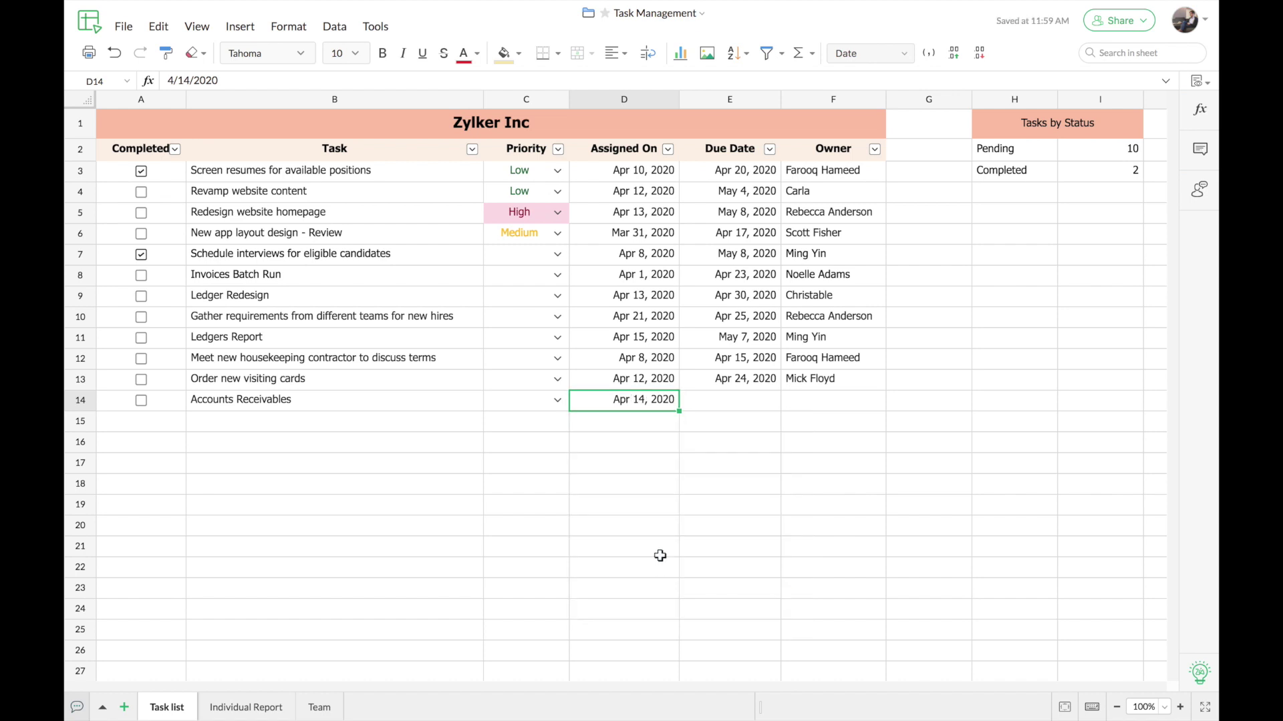
Step: Start a new data validation rule for the due dates in E3:E14
left_click(694, 402)
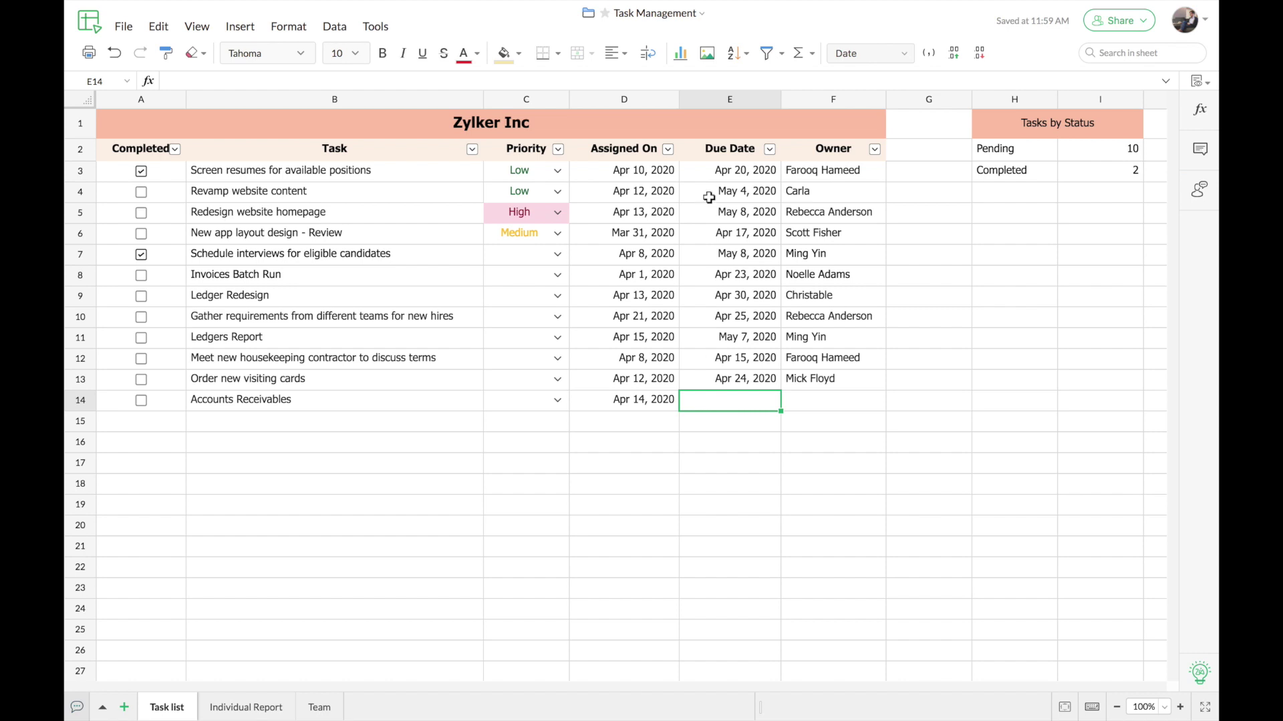
left_click(704, 168, "shift")
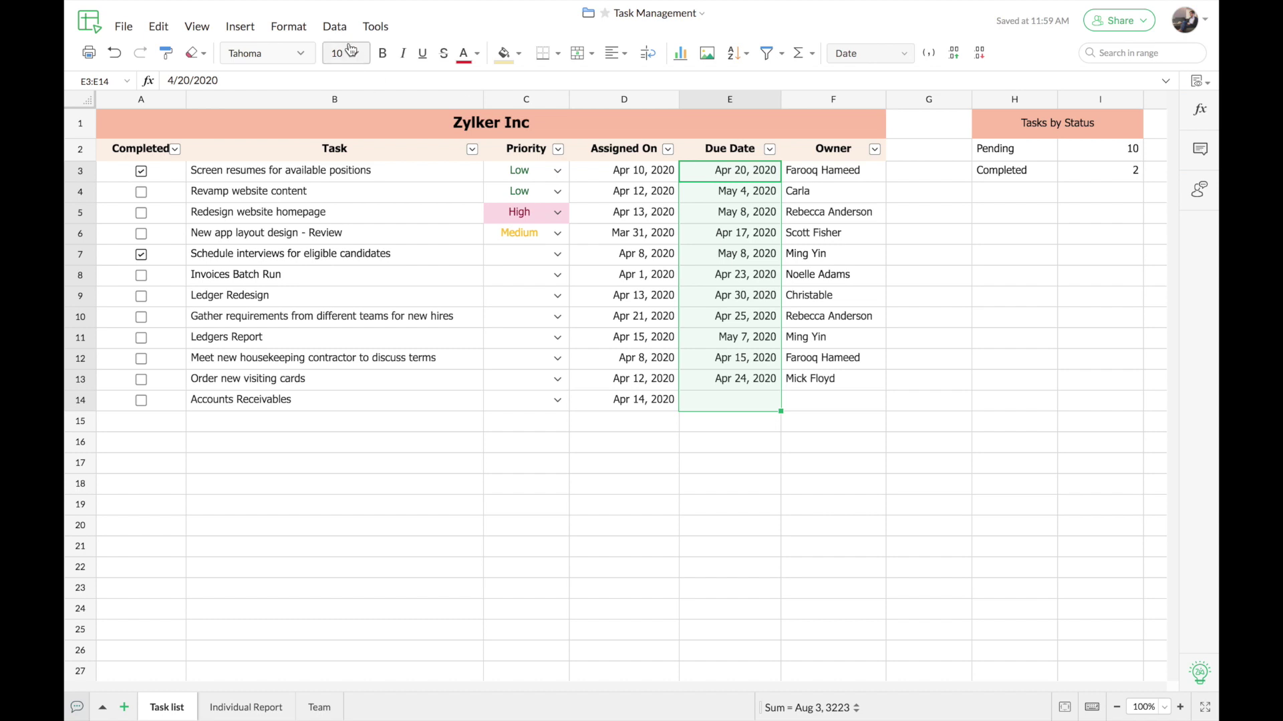
left_click(334, 27)
mouse_move(409, 128)
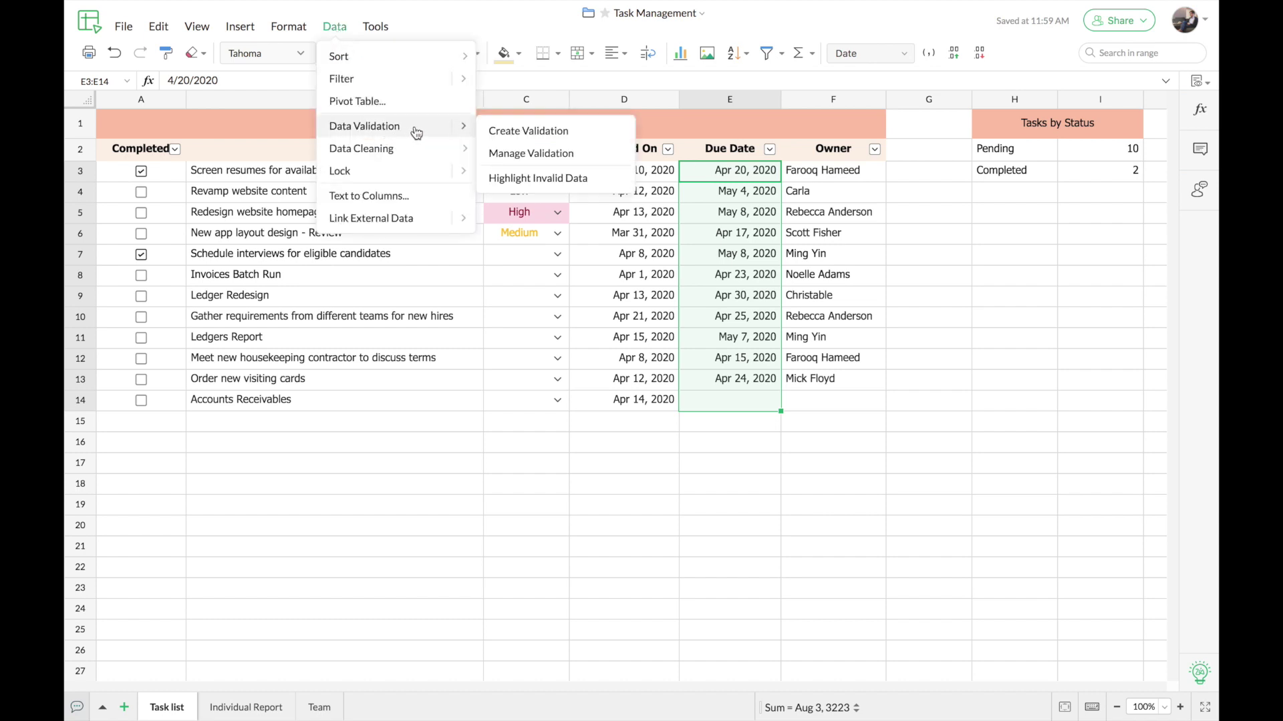
left_click(588, 132)
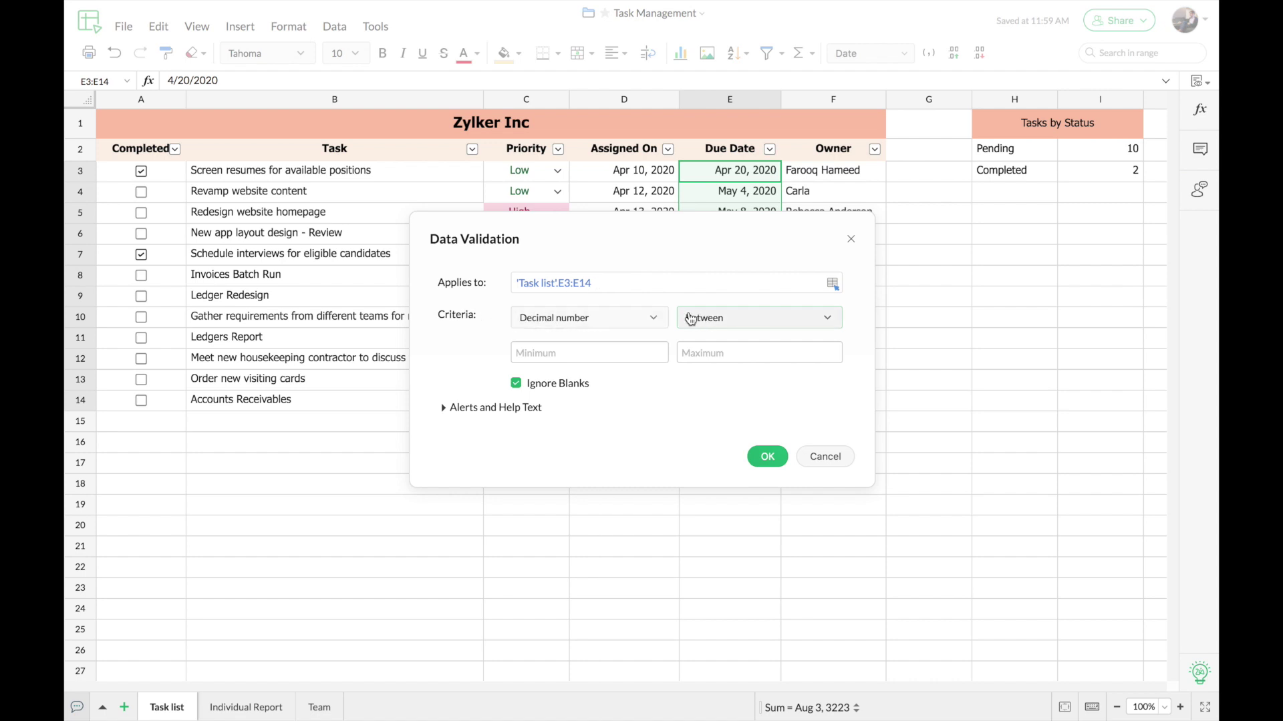
Step: Examine the validation criteria types and the conditions offered for decimal number, text and text length
left_click(655, 322)
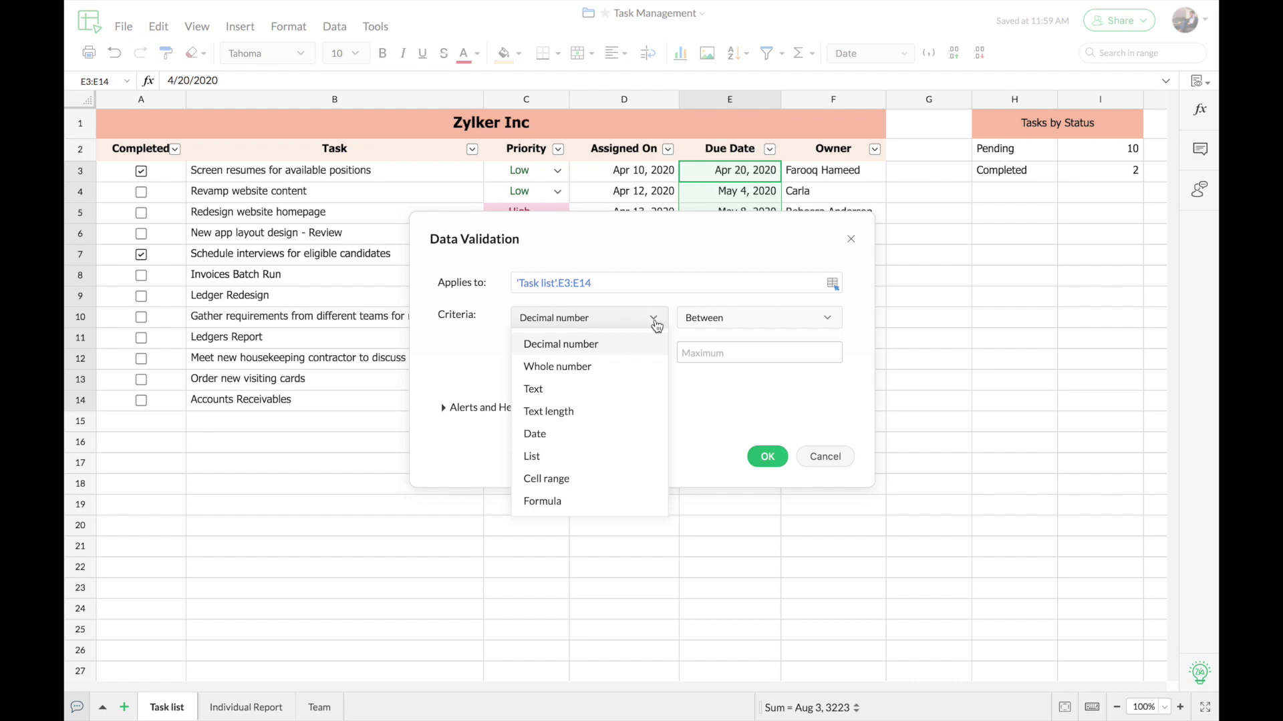
left_click(655, 323)
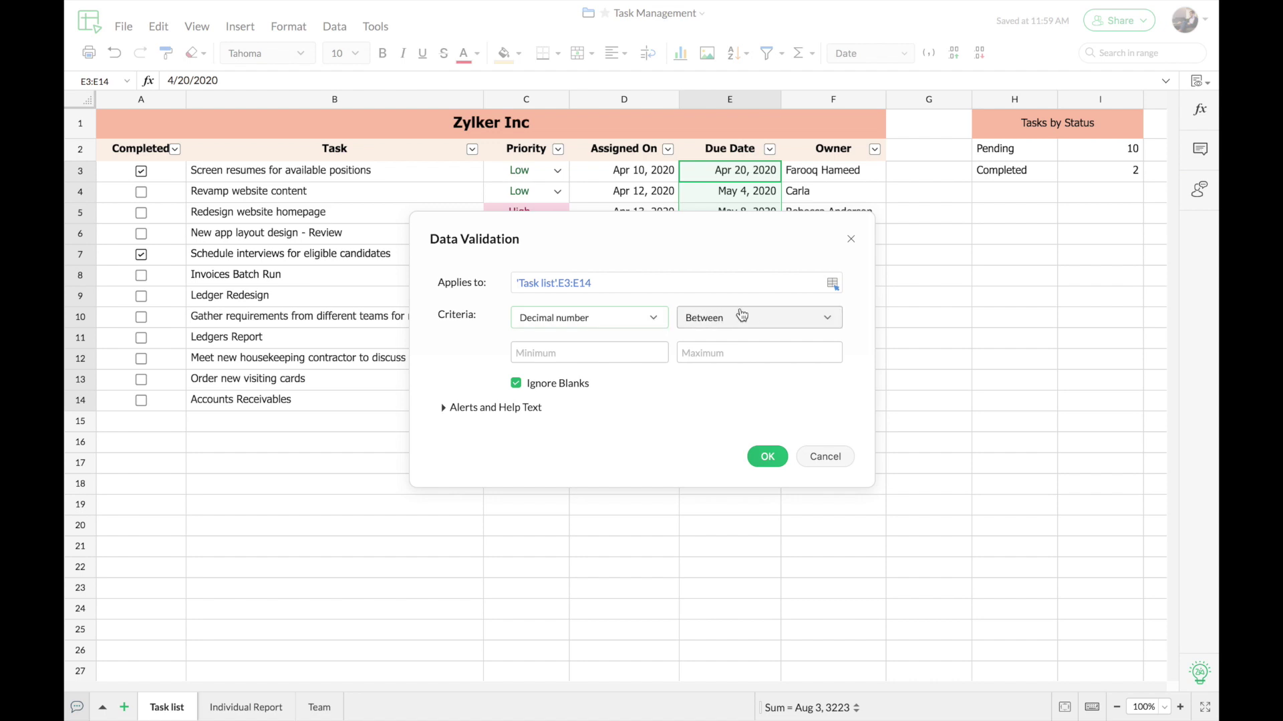
left_click(828, 324)
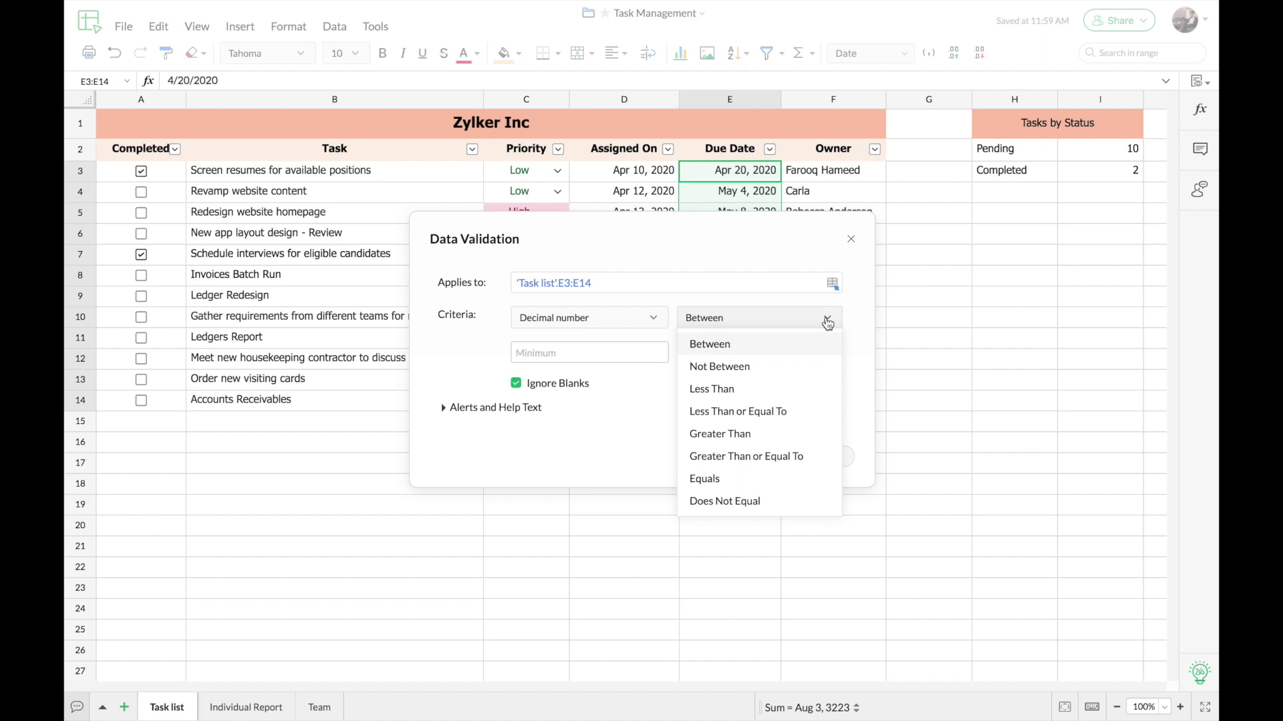
left_click(718, 321)
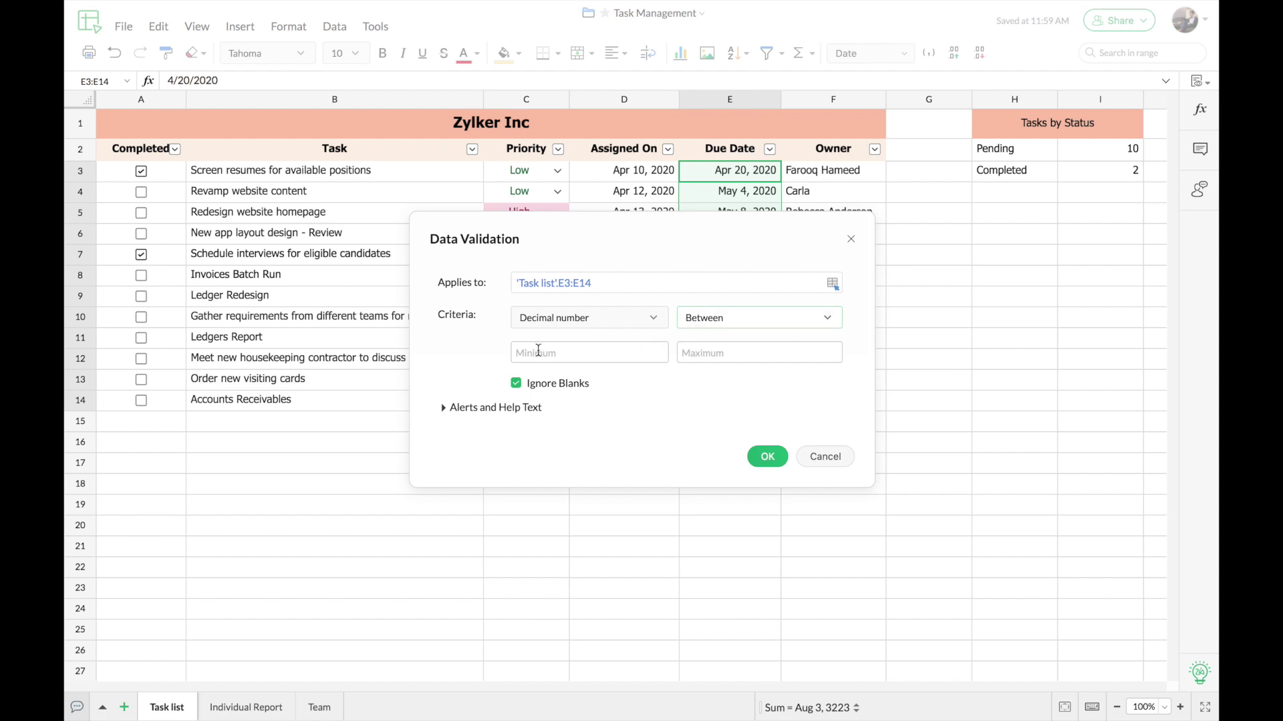
left_click(617, 326)
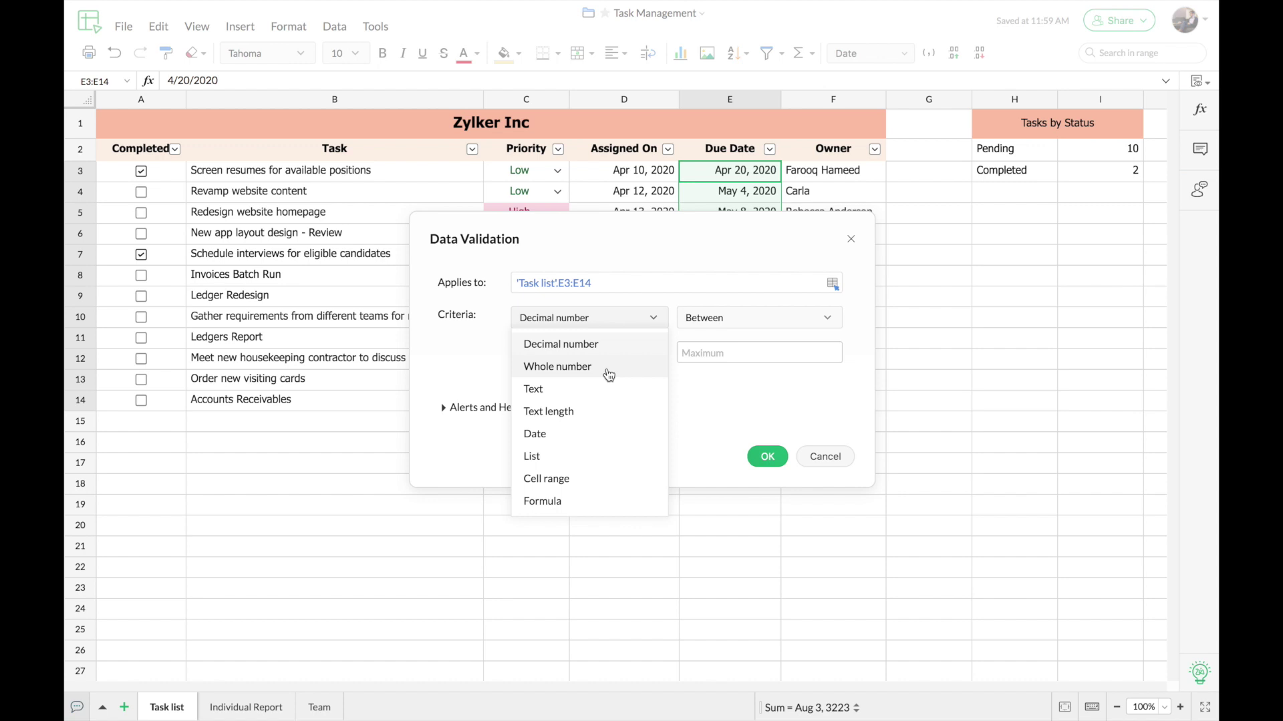
left_click(603, 391)
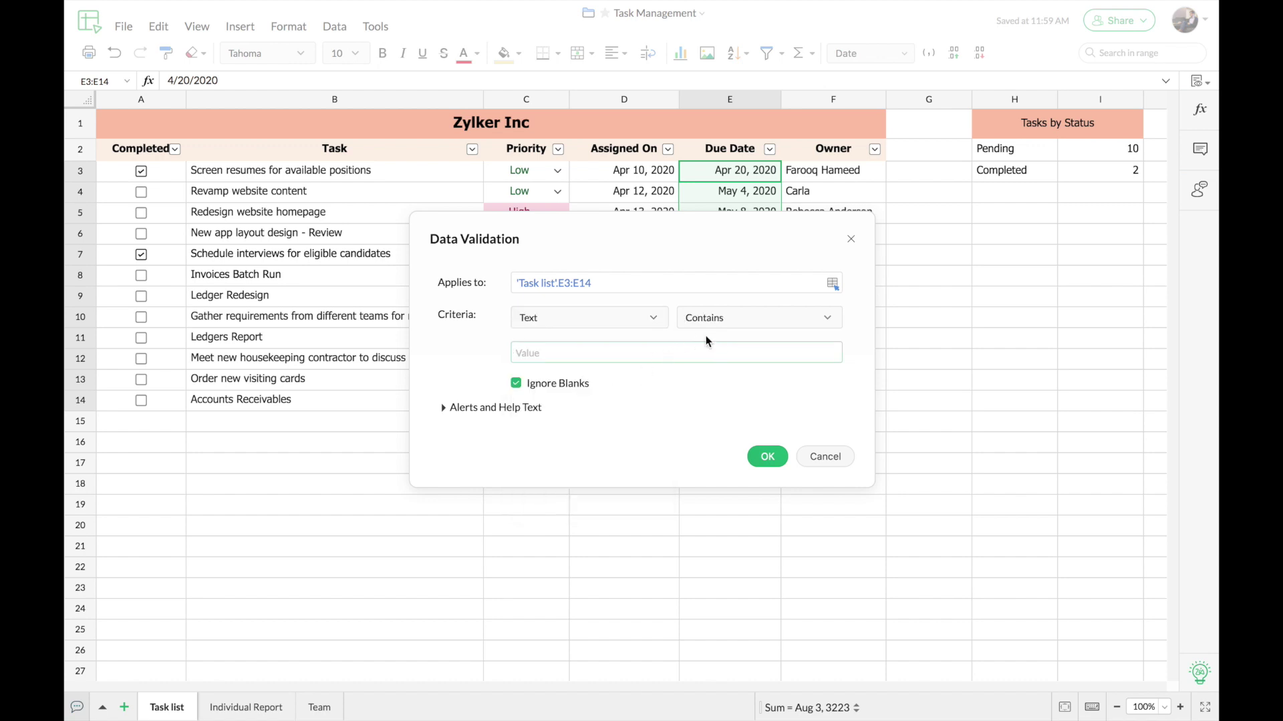
left_click(739, 329)
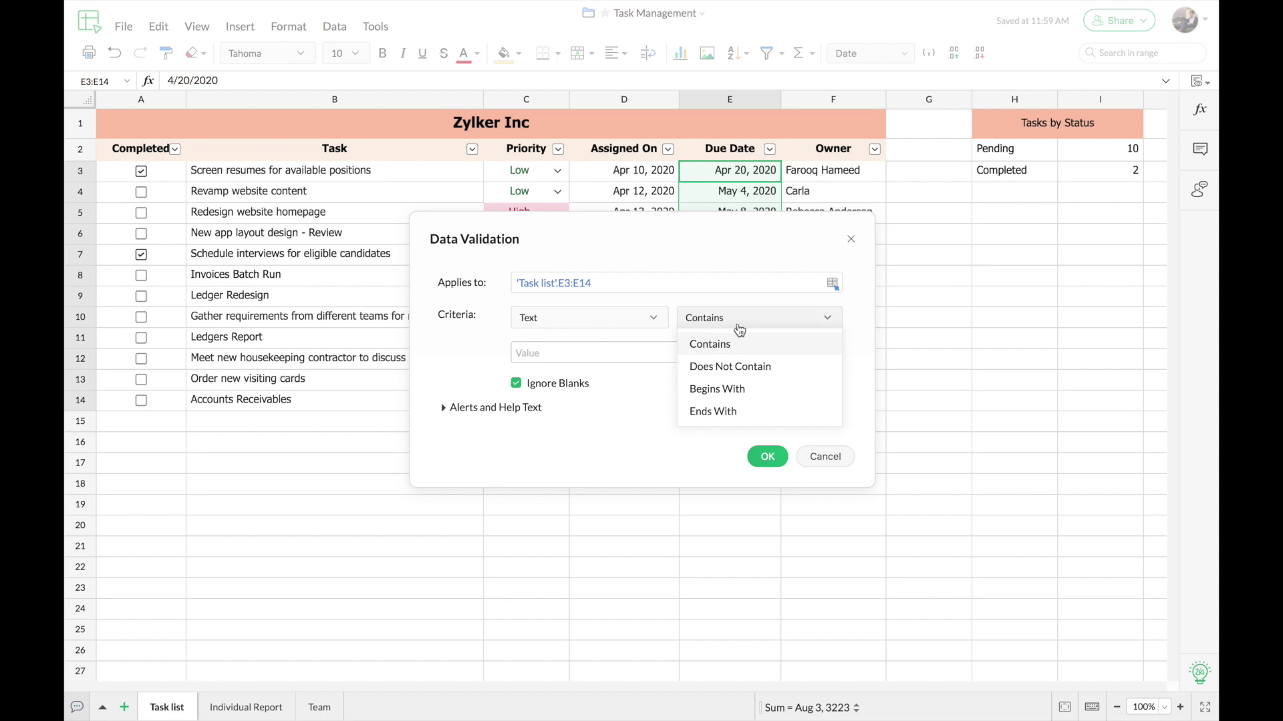
left_click(651, 318)
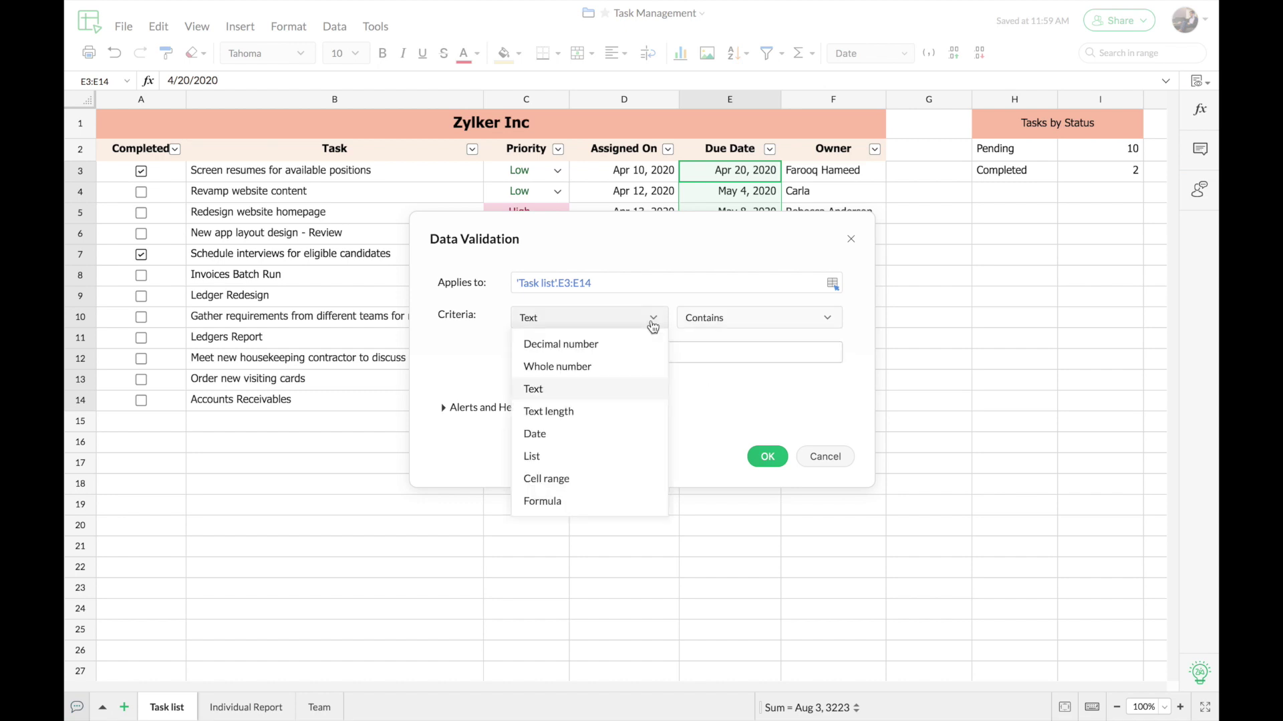
left_click(601, 412)
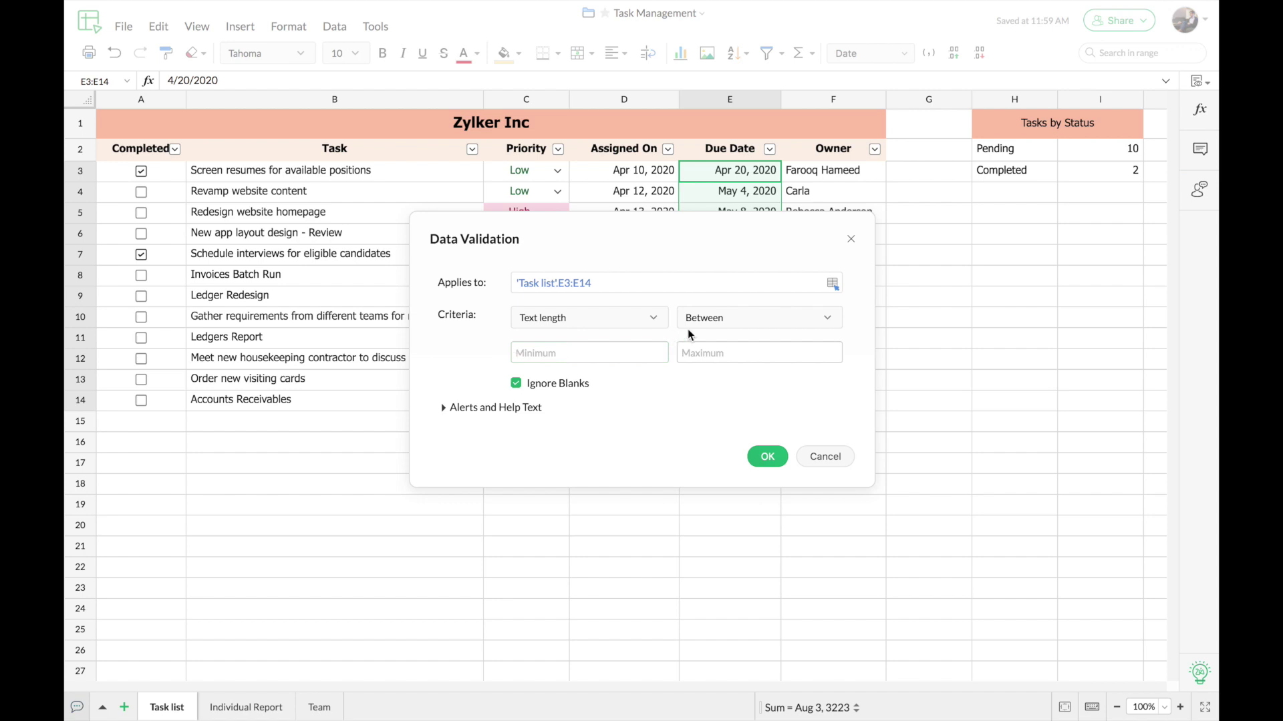
left_click(750, 320)
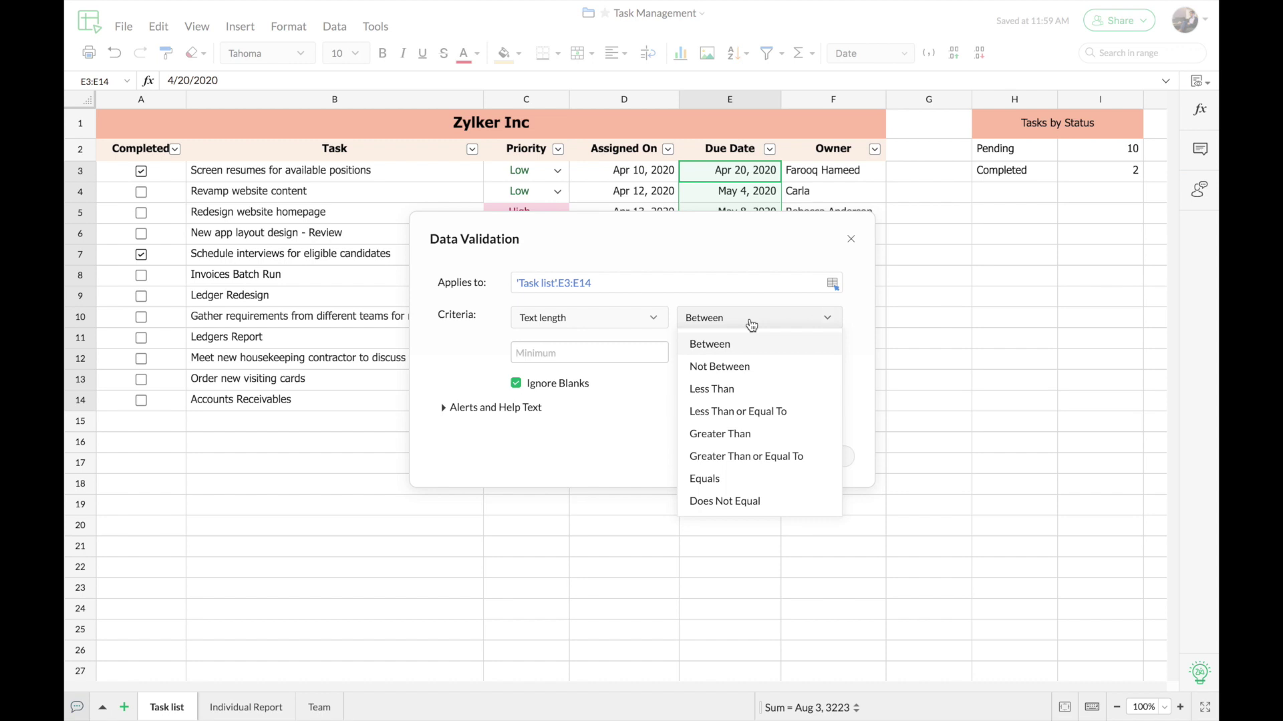
left_click(652, 319)
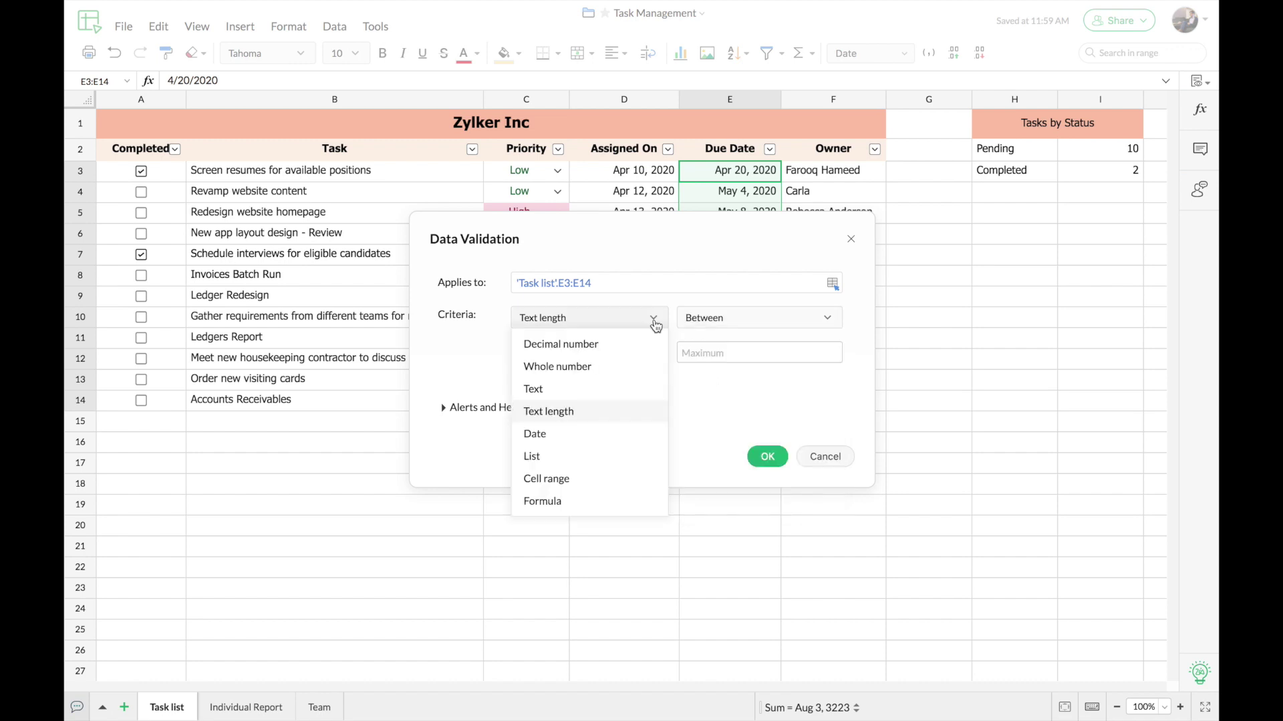
Step: Set the validation criteria to Date, look through its conditions and choose Before
left_click(595, 441)
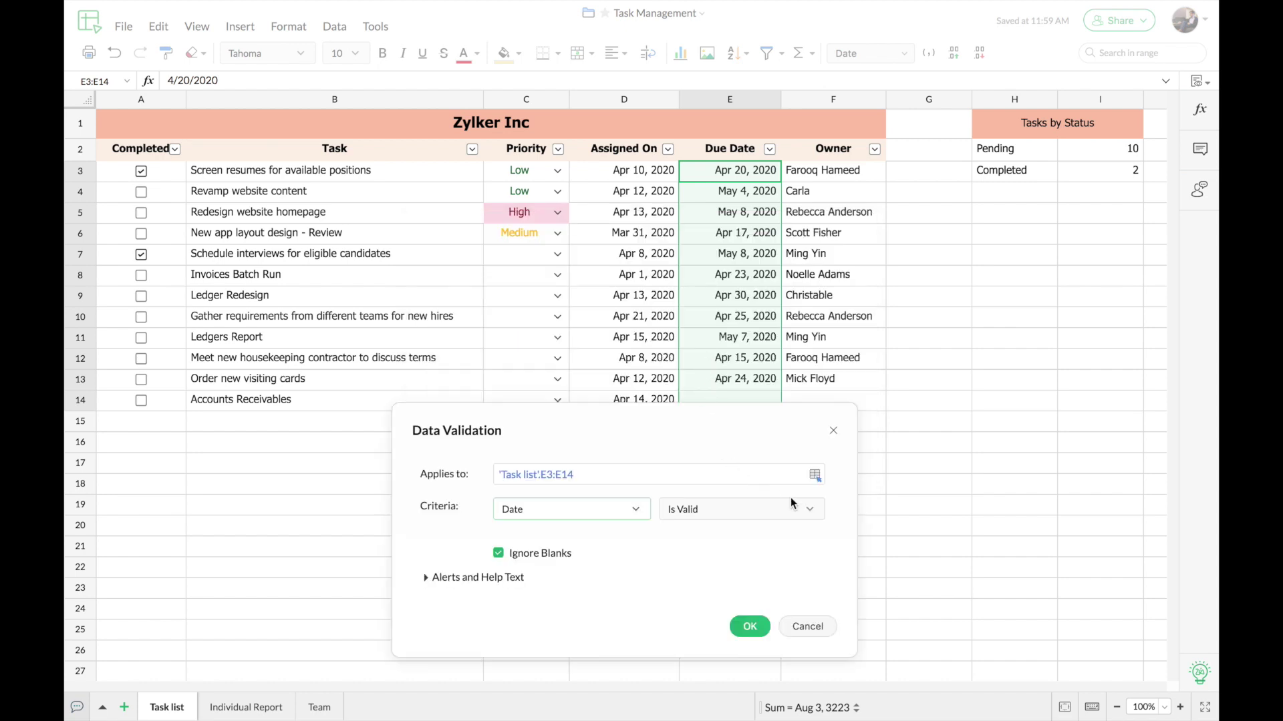
left_click(811, 511)
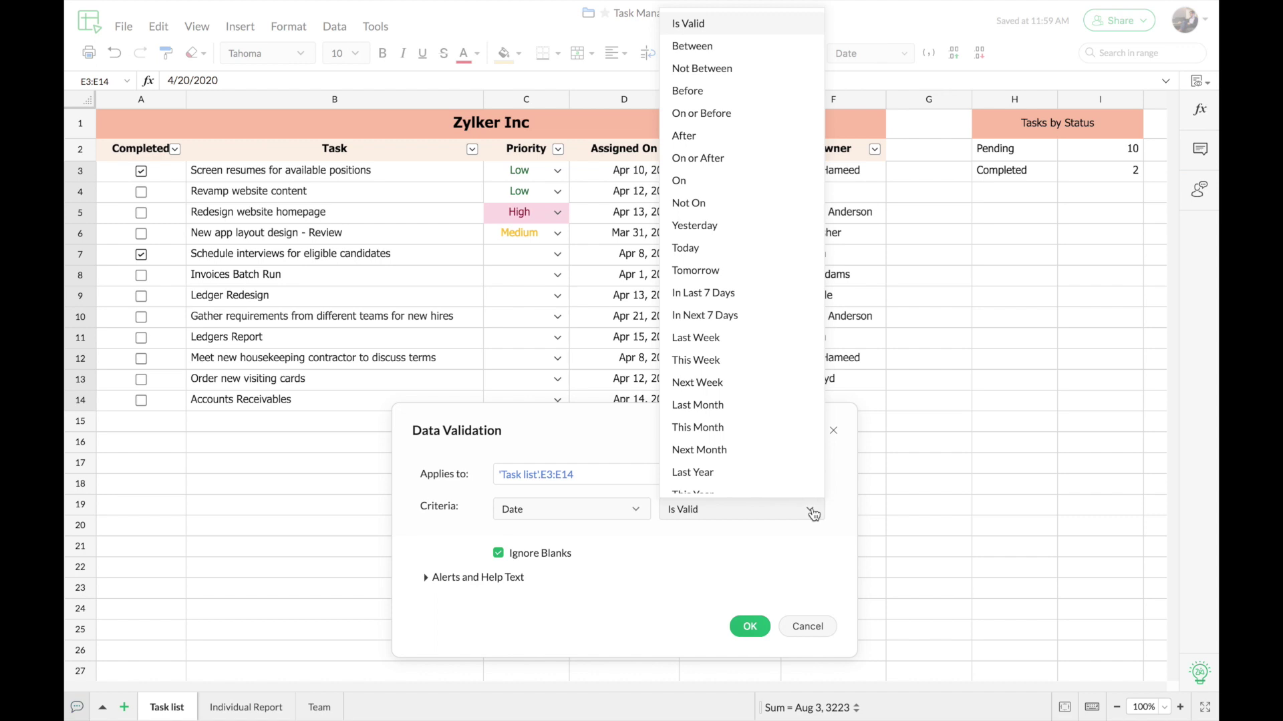
scroll(782, 434, "down", 1)
scroll(779, 441, "up", 1)
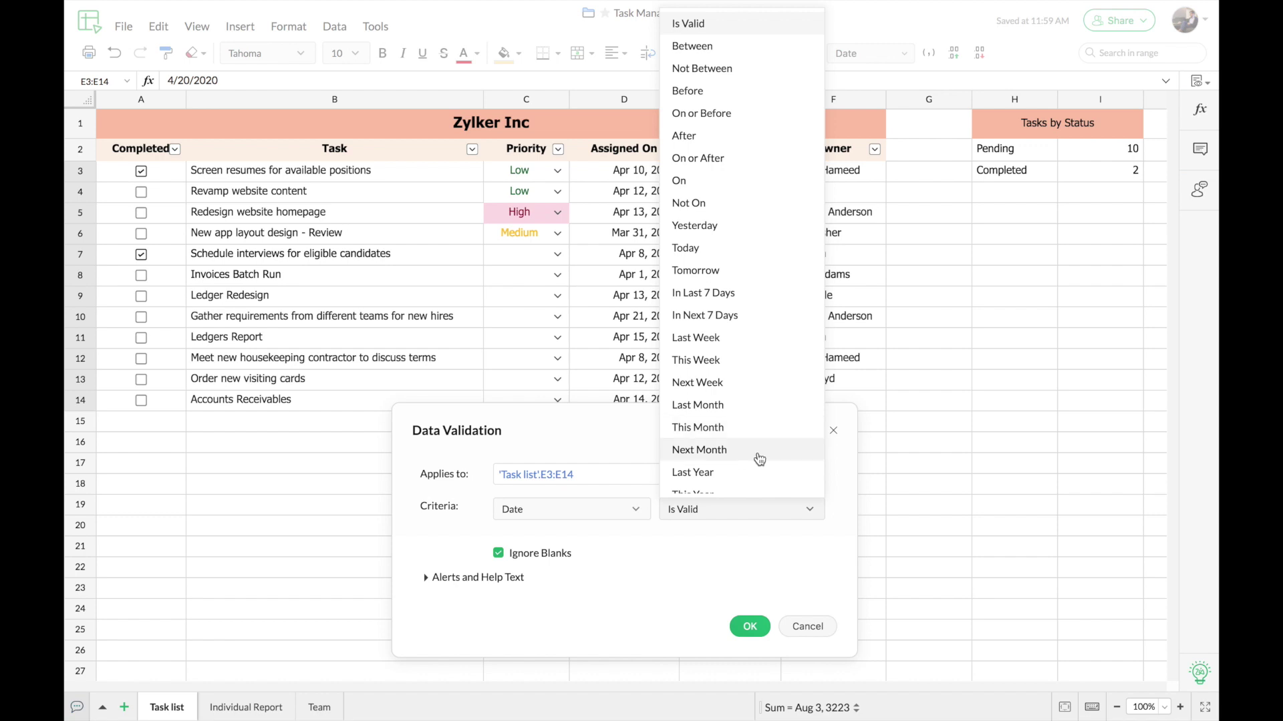
left_click(678, 531)
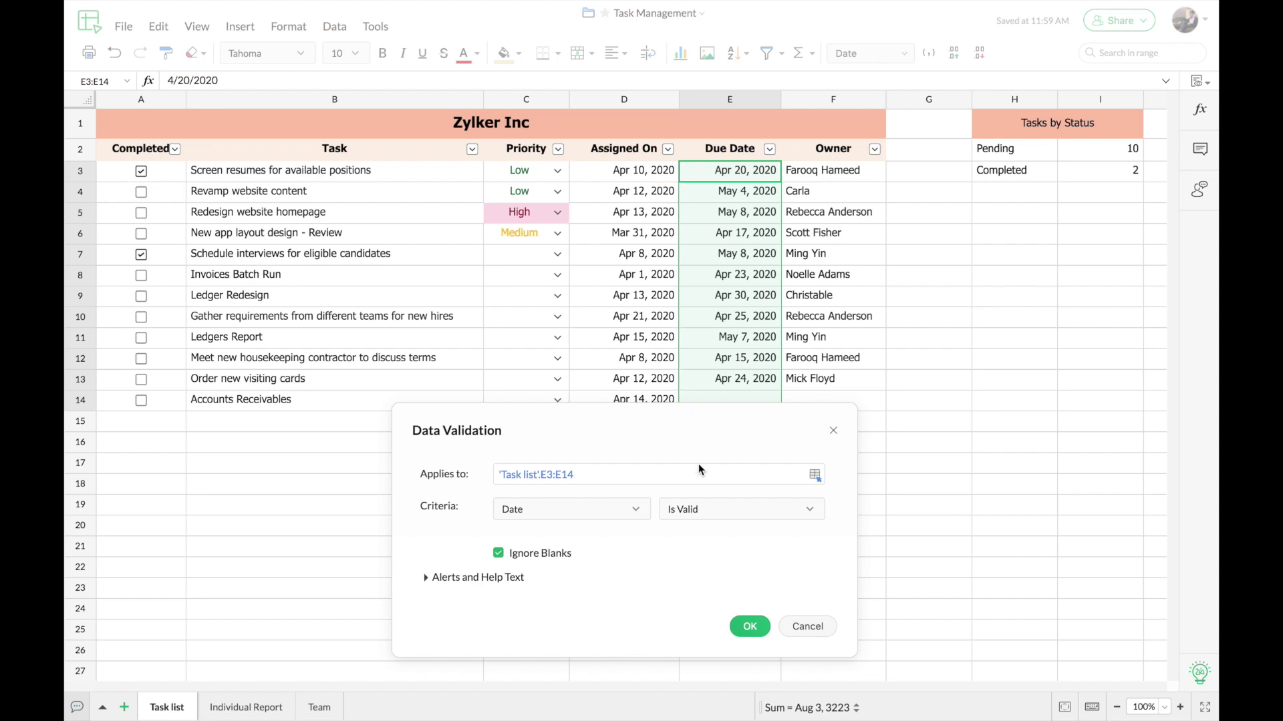
left_click(707, 519)
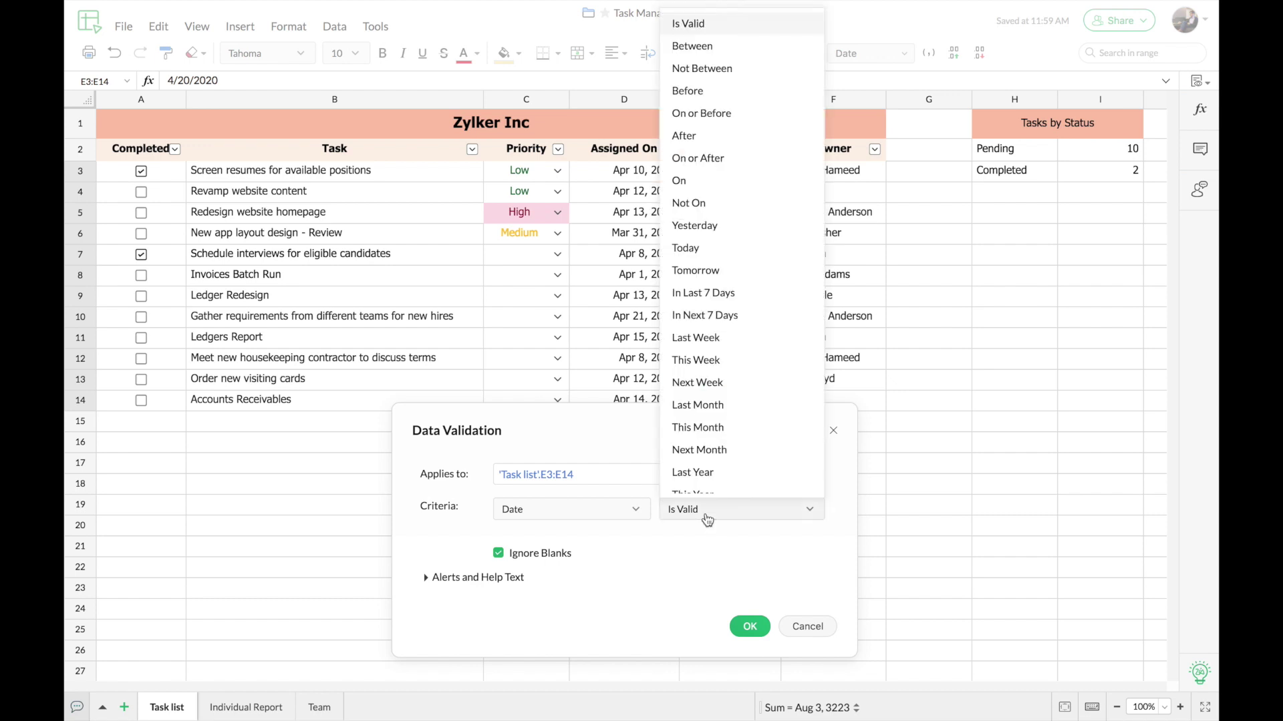
left_click(723, 102)
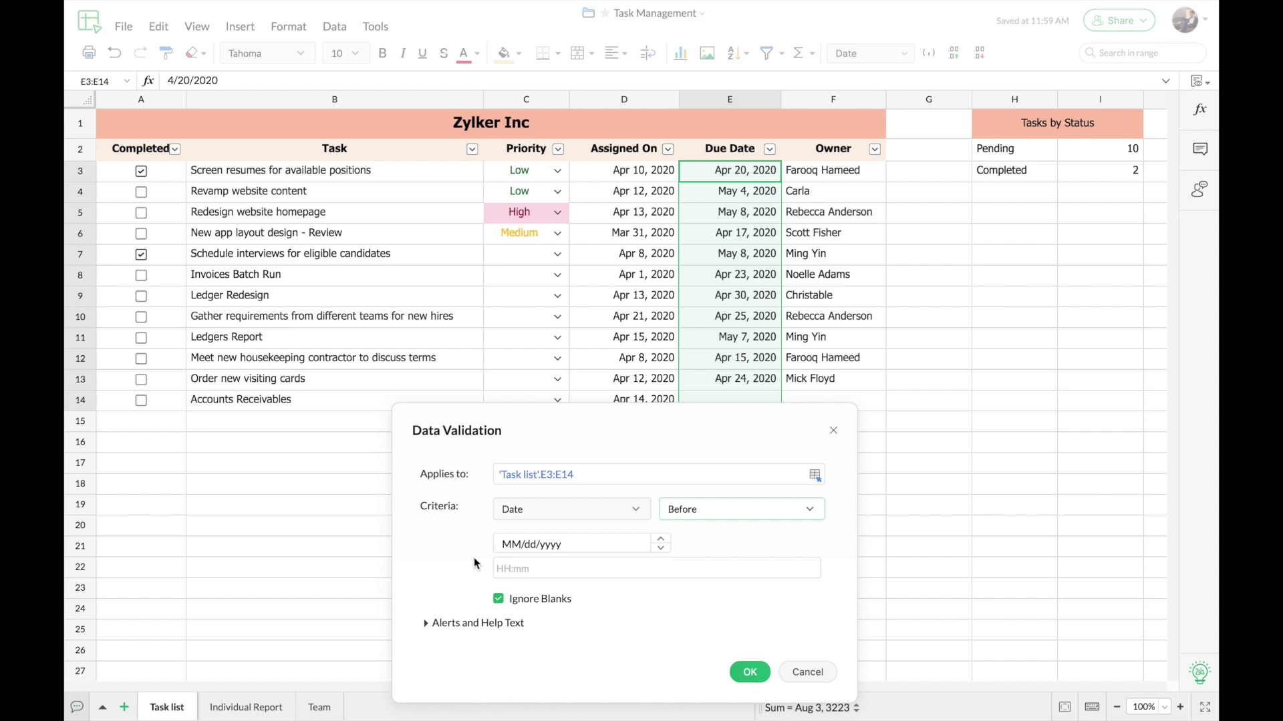
Step: Try the List criteria with Value1 and Value2 on separate lines, and switch the criteria to Cell range
left_click(548, 510)
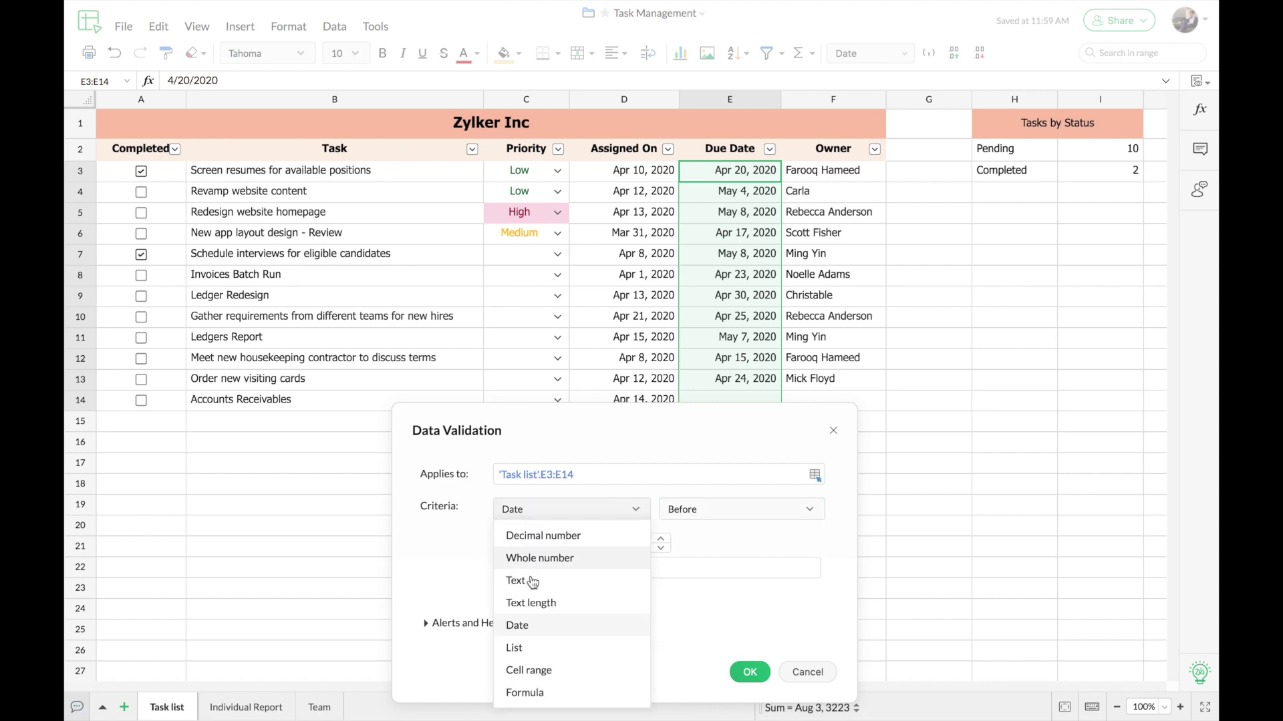
left_click(551, 652)
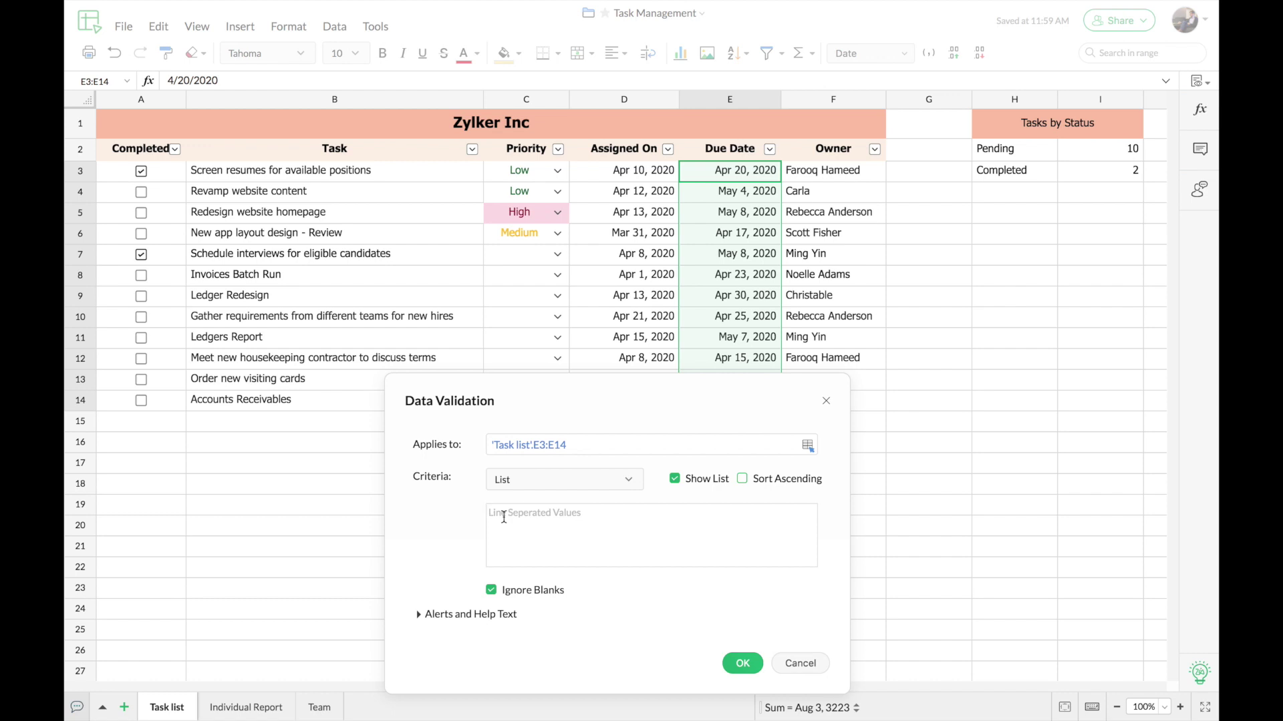
type("Value1")
key("Return")
type("Value2")
left_click(618, 490)
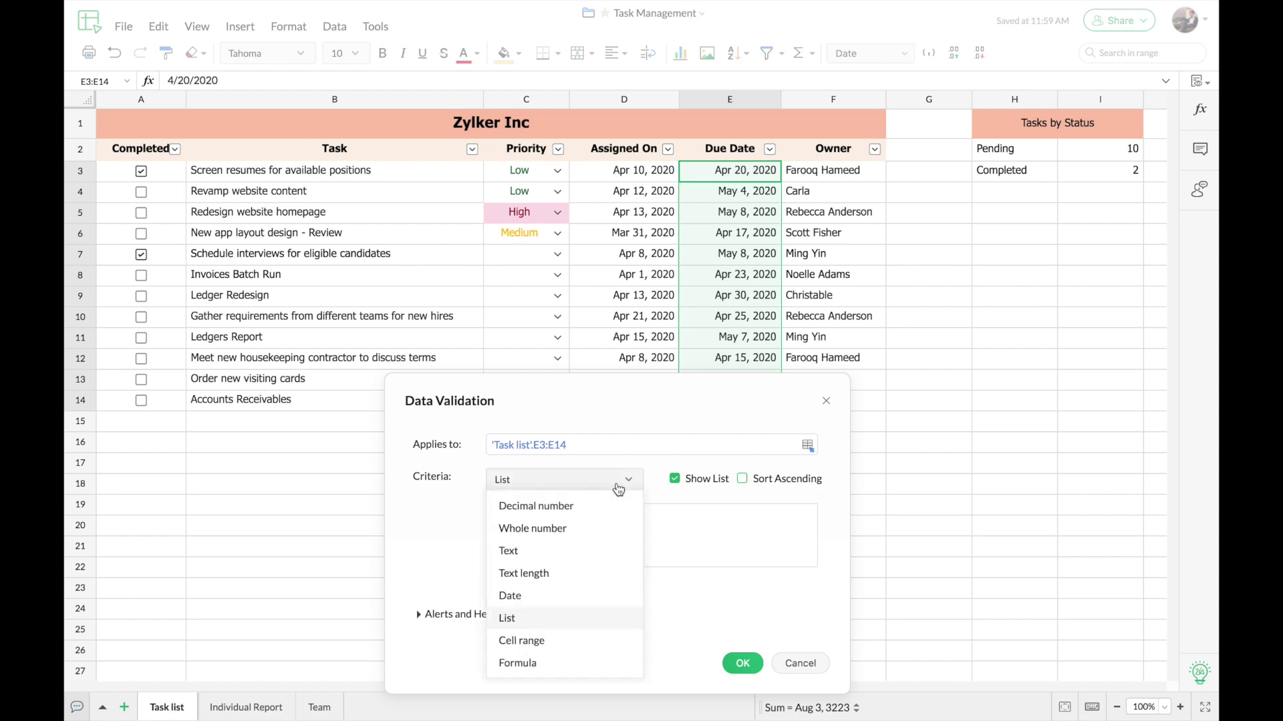
left_click(558, 640)
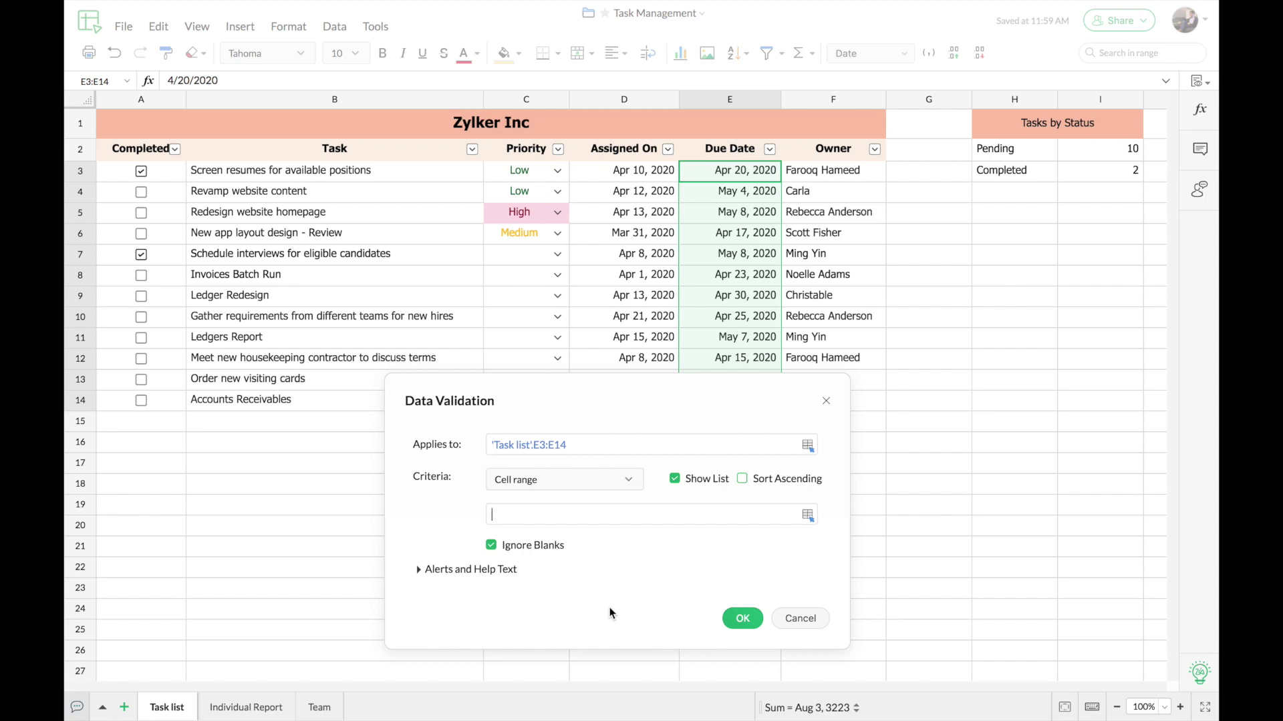
Step: Set the validation criteria to Formula and build 'Task list'.$E$3>'Task list'.$D$3 from the first due and assigned dates
left_click(631, 491)
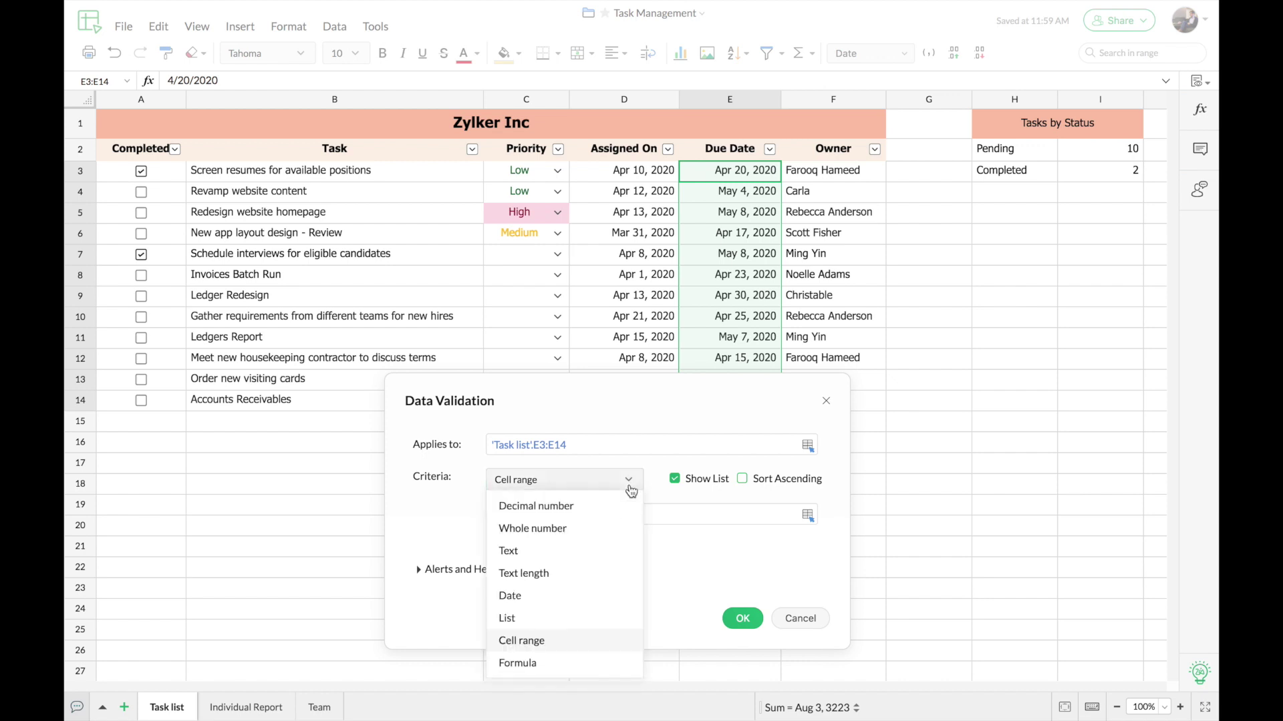
left_click(588, 663)
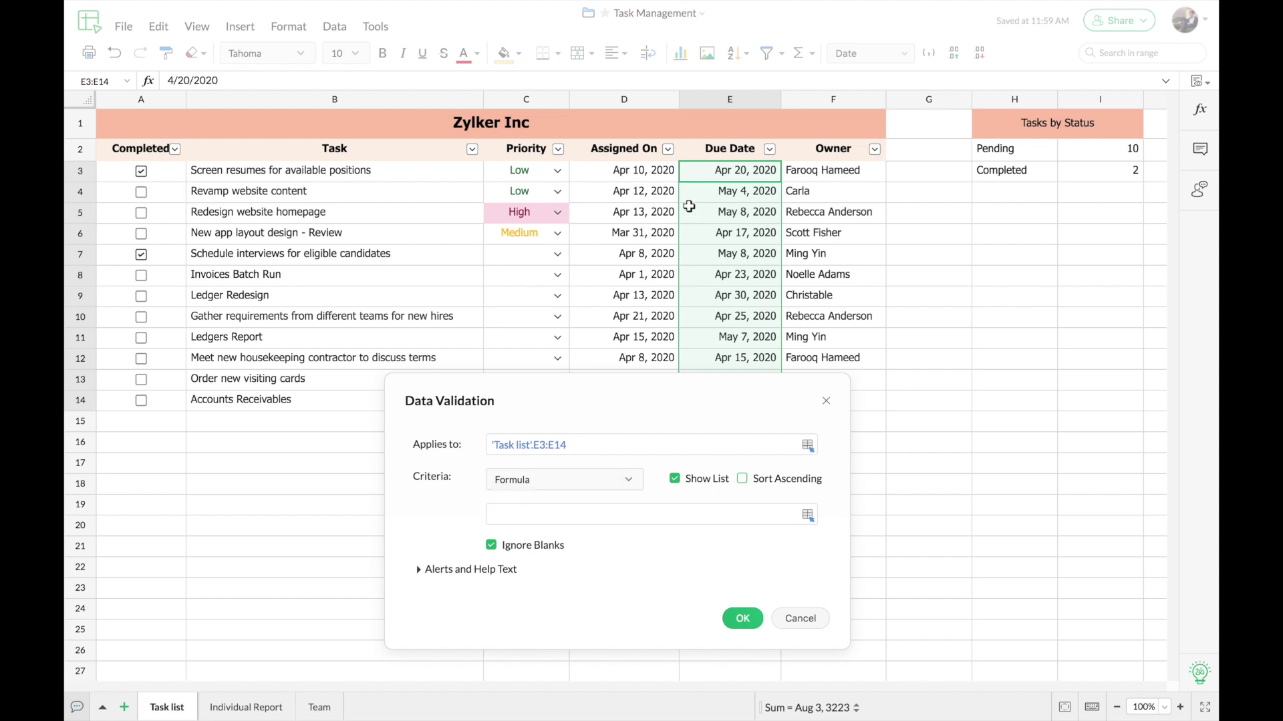
left_click(697, 174)
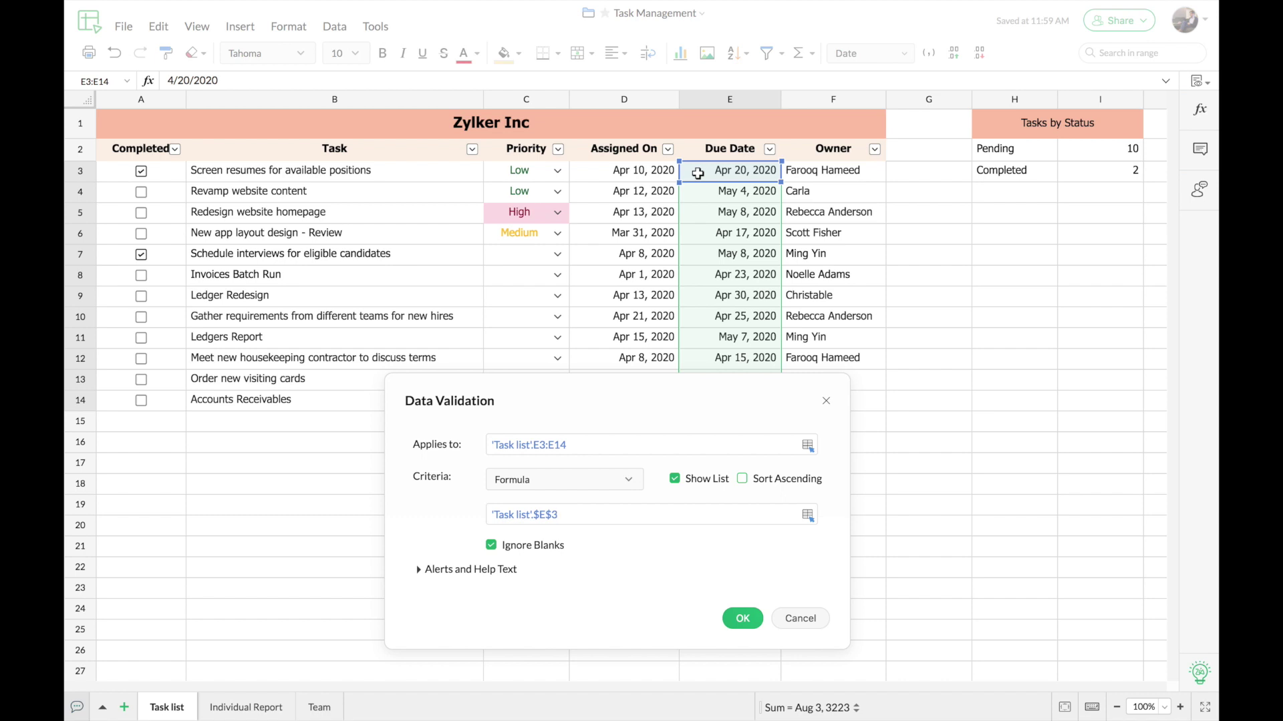
type(">")
left_click(645, 174)
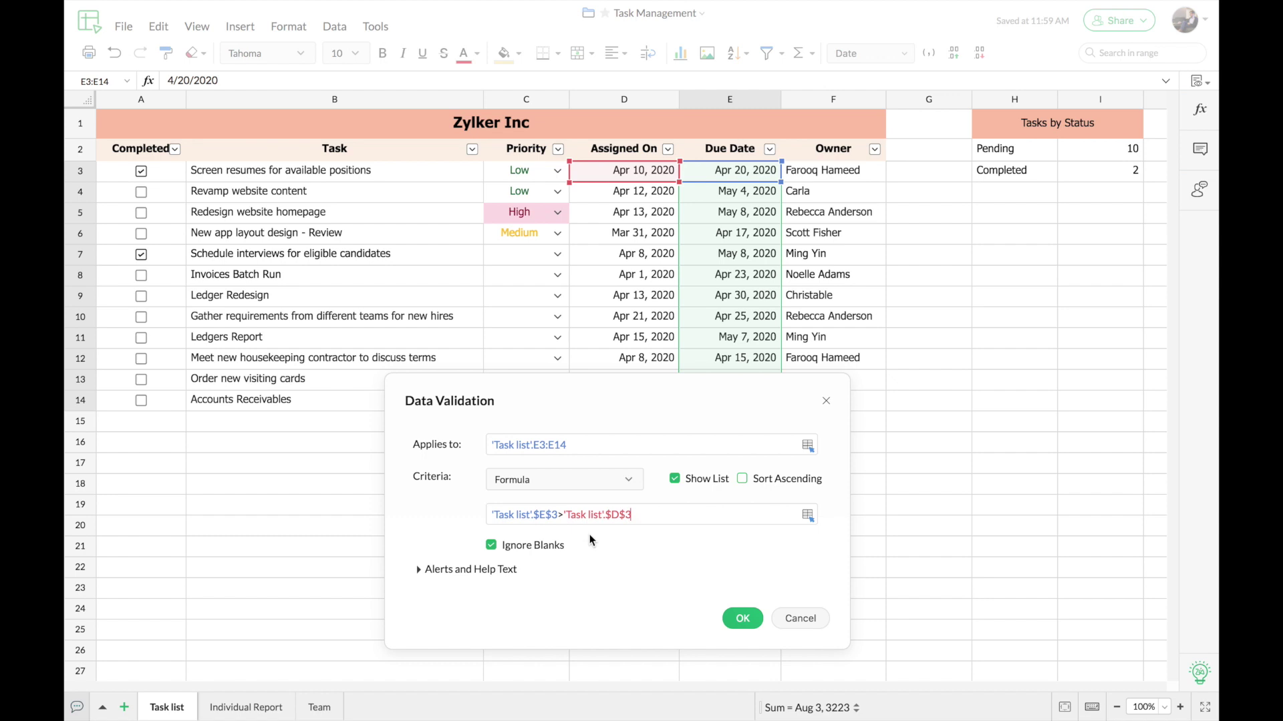
Step: Make the row references in the validation formula relative, giving 'Task list'.$E3>'Task list'.$D3
left_click(552, 515)
key("BackSpace")
left_click(616, 514)
key("BackSpace")
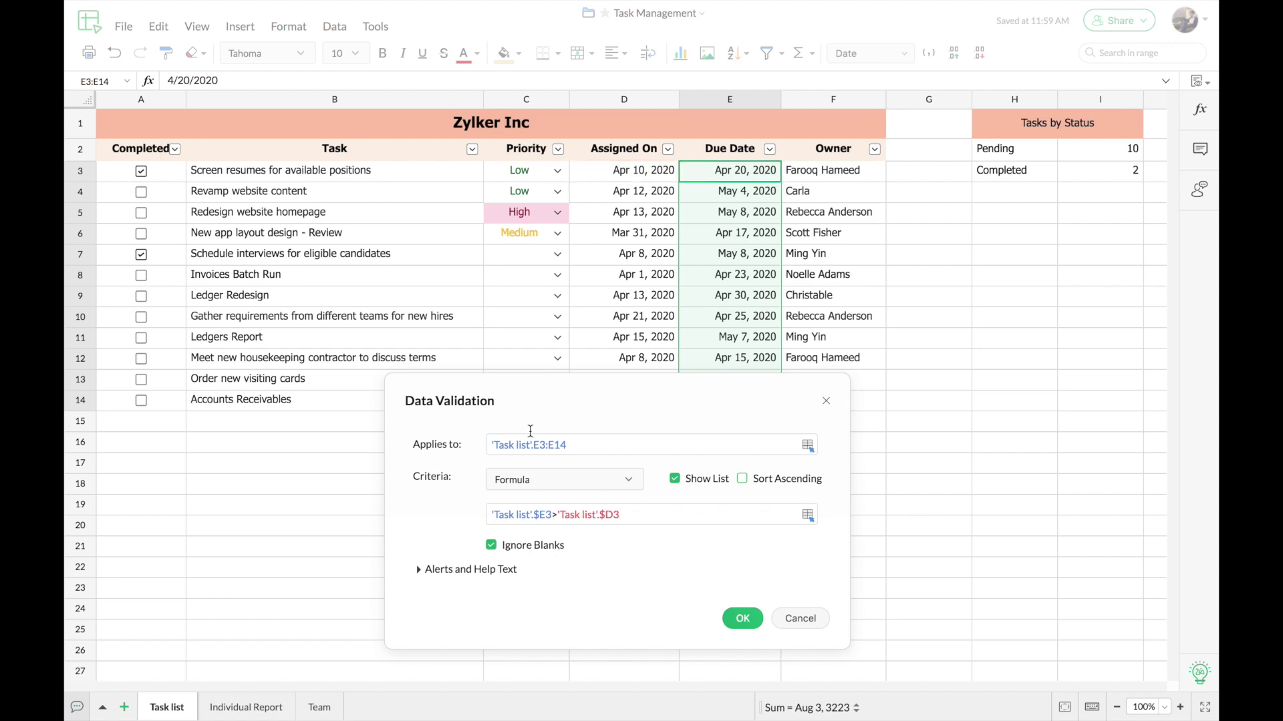
Step: Replace the due date validation's help text with "Enter a date after the assigned date."
left_click_drag(555, 404, 555, 354)
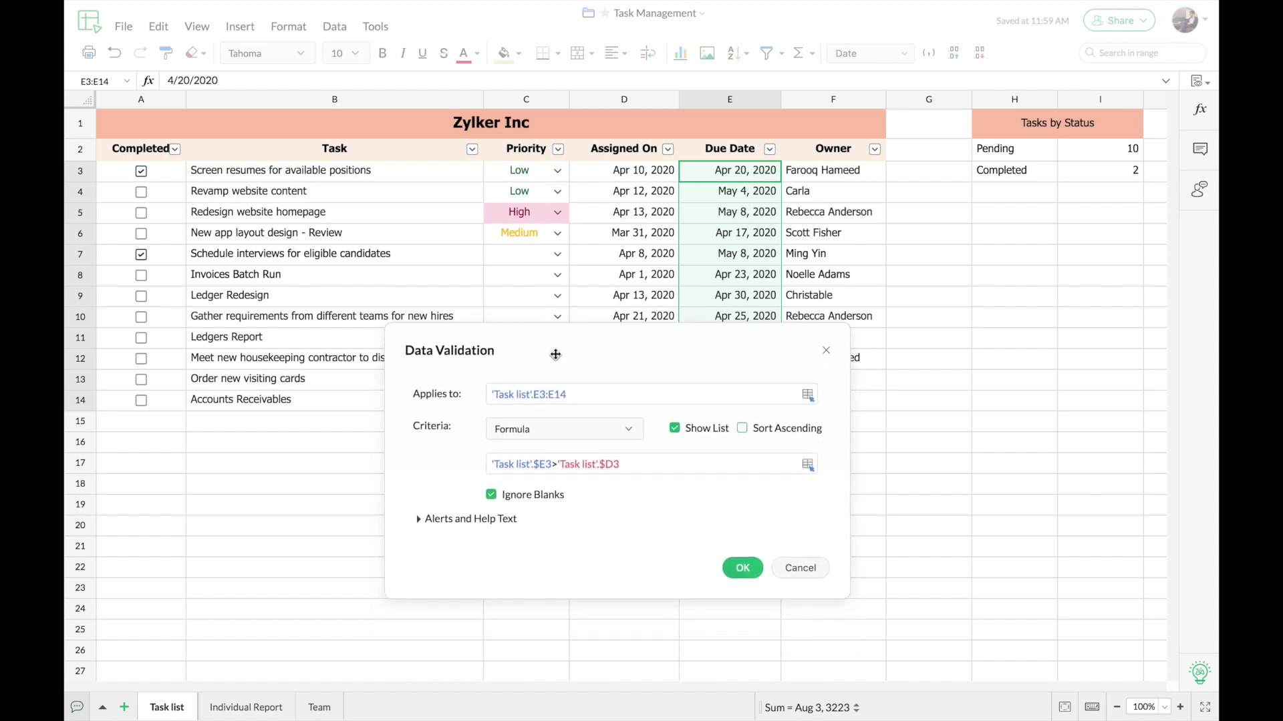
left_click(472, 524)
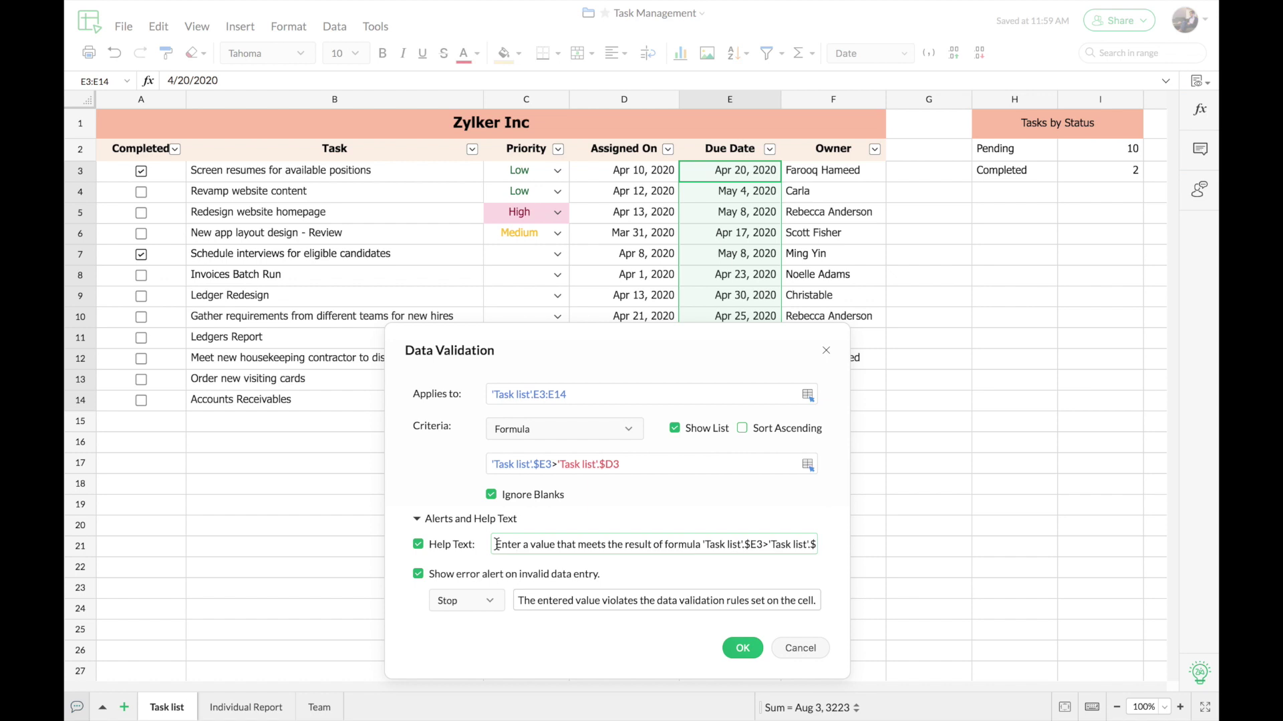
key("ctrl+a")
key("BackSpace")
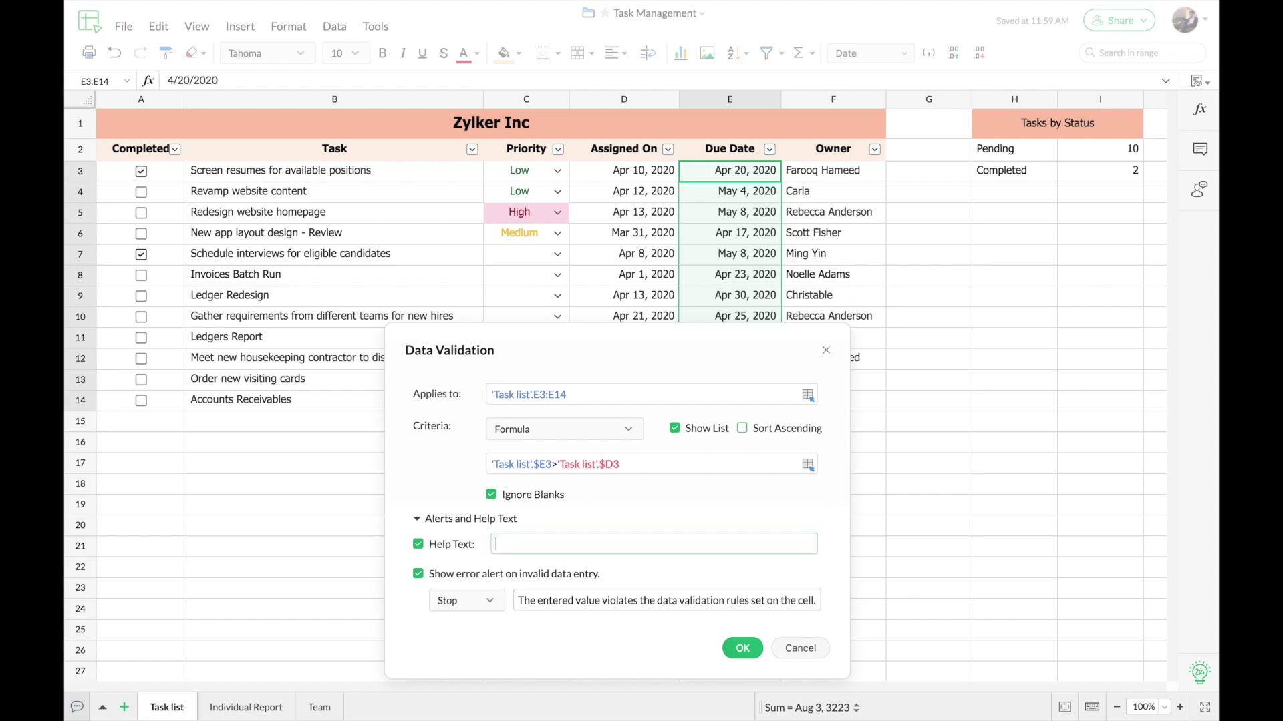
type("Enter a date after the assigned date.")
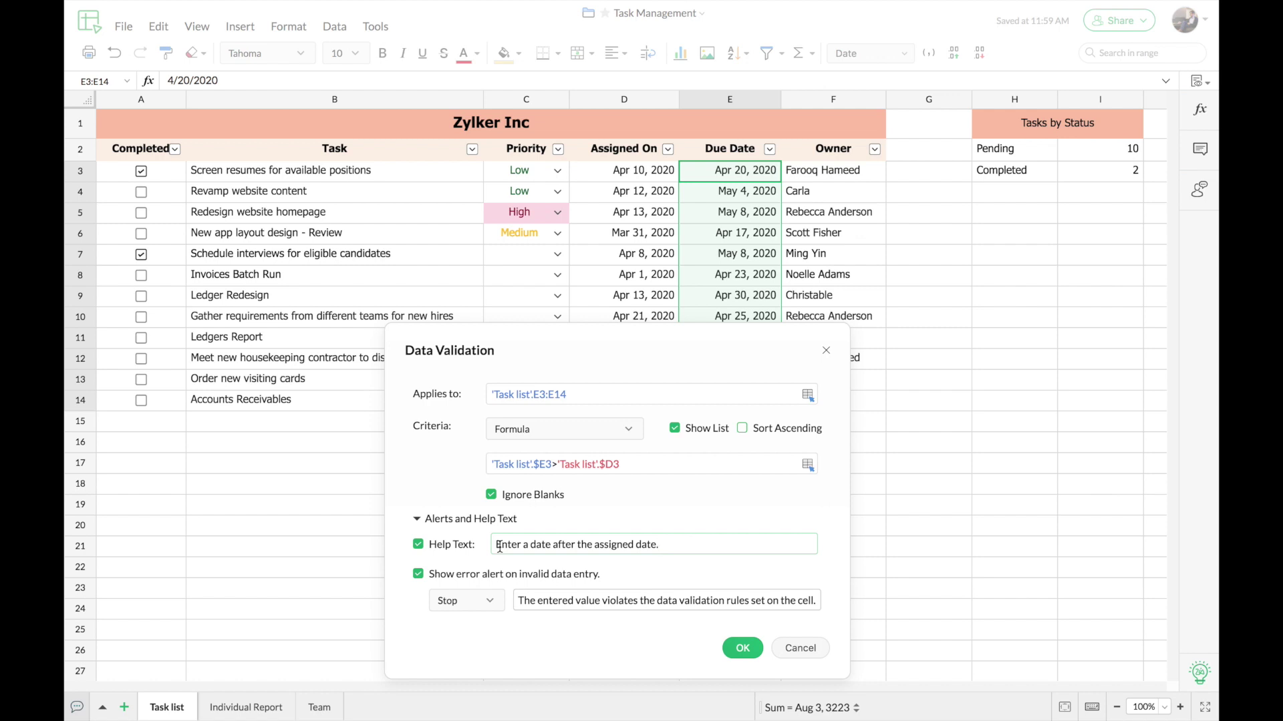
Step: Look at the error alert types, keep Stop for invalid entries, and apply the validation to 'Task list'.E3:E14
left_click(494, 605)
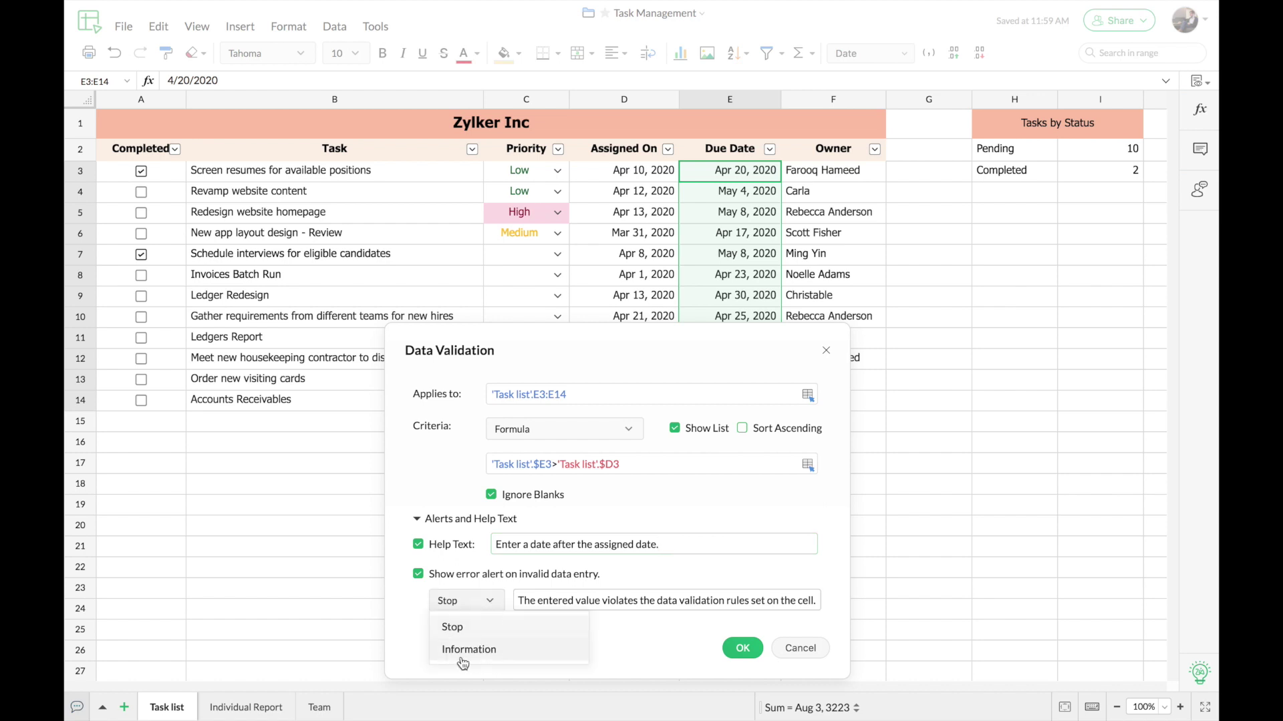
left_click(493, 602)
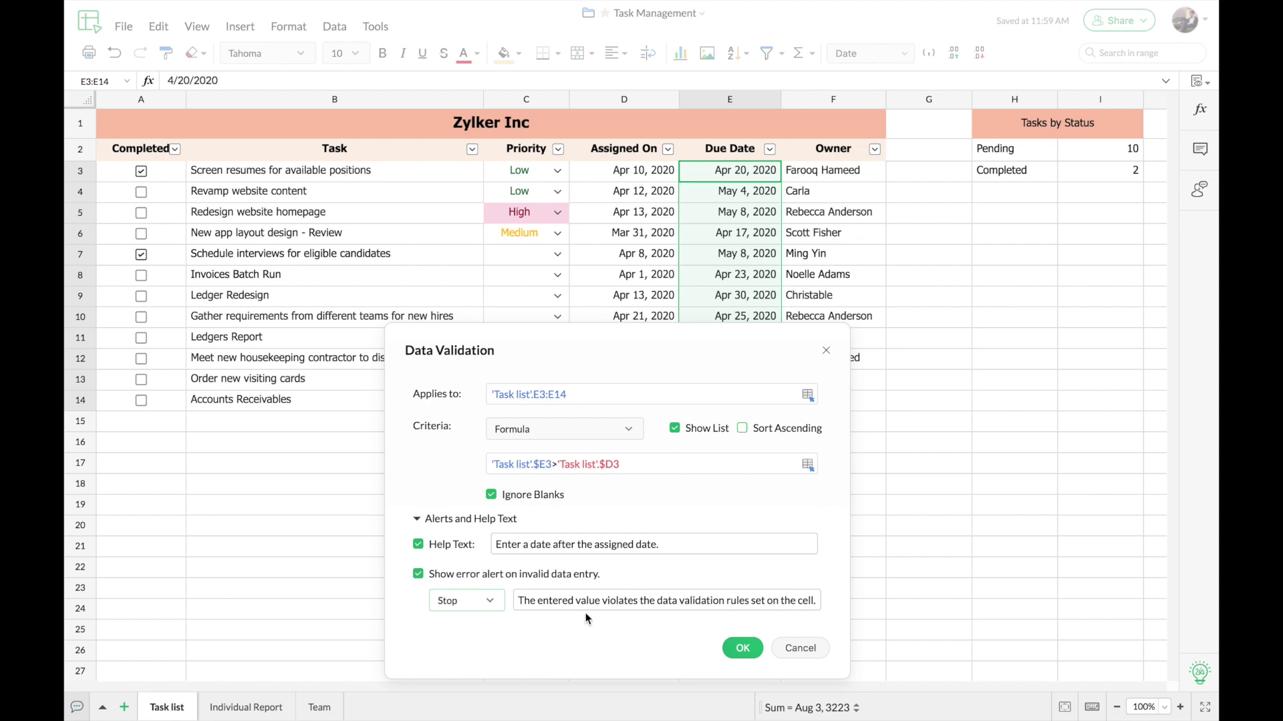
left_click(744, 651)
Step: Test the Accounts Receivables due date with May 3, 2002, discard that entry and enter May 3, 2020
left_click(723, 399)
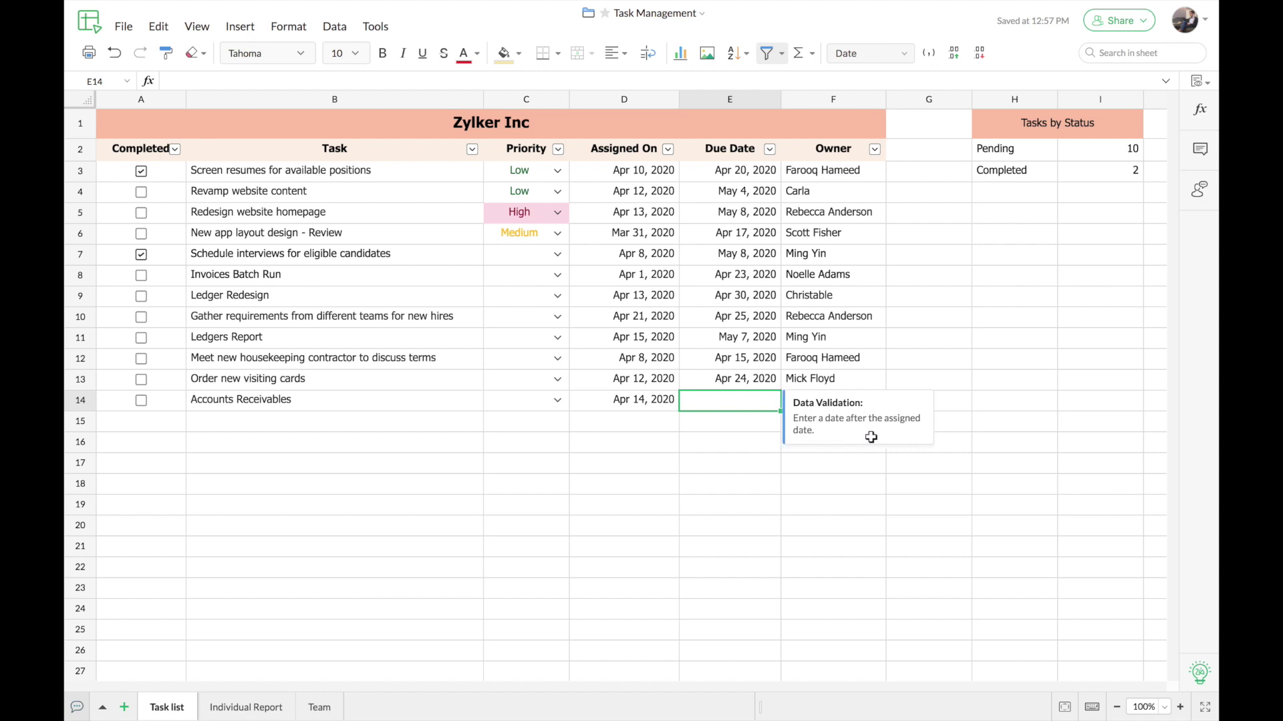
type("May 3, 2002May 3, 2002")
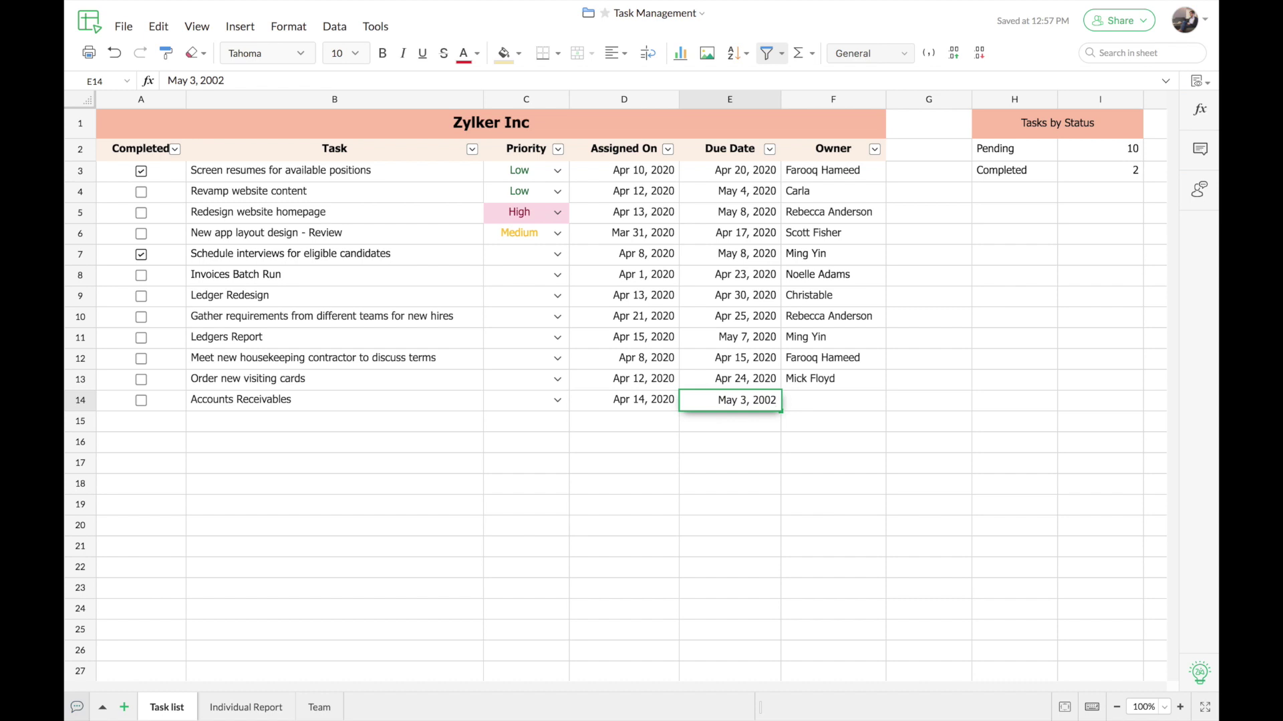
key("Return")
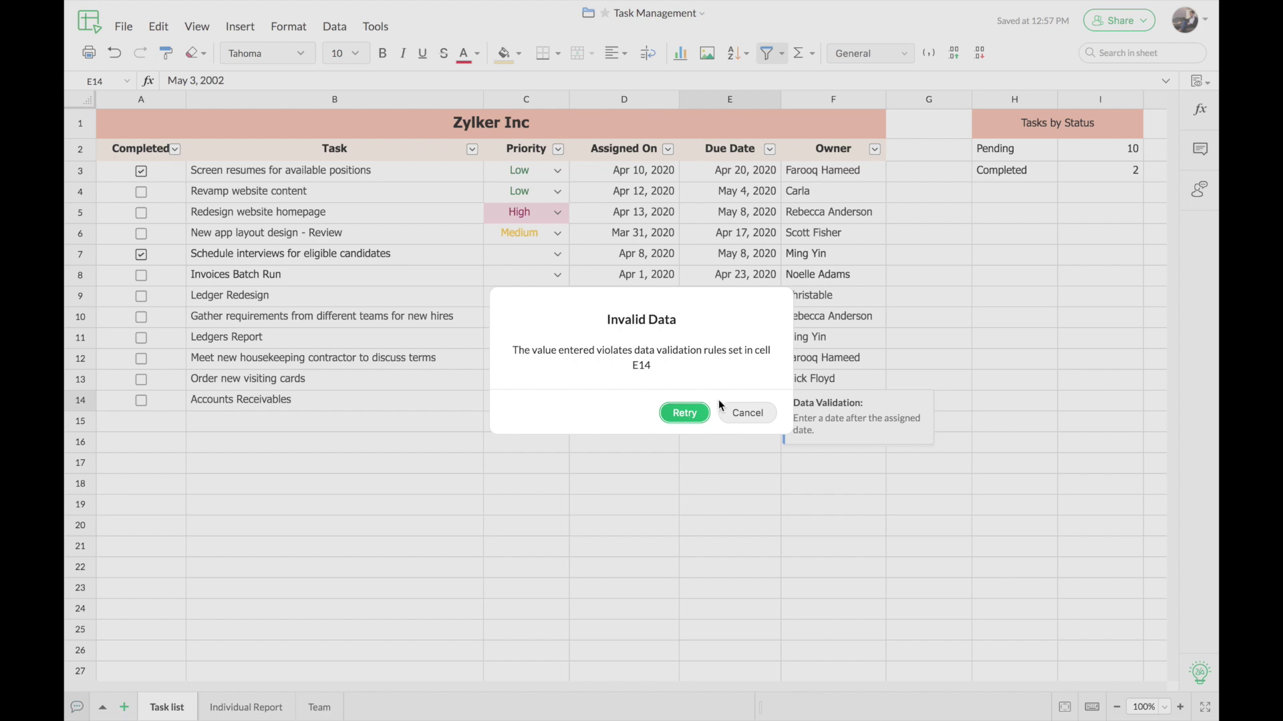
left_click(738, 412)
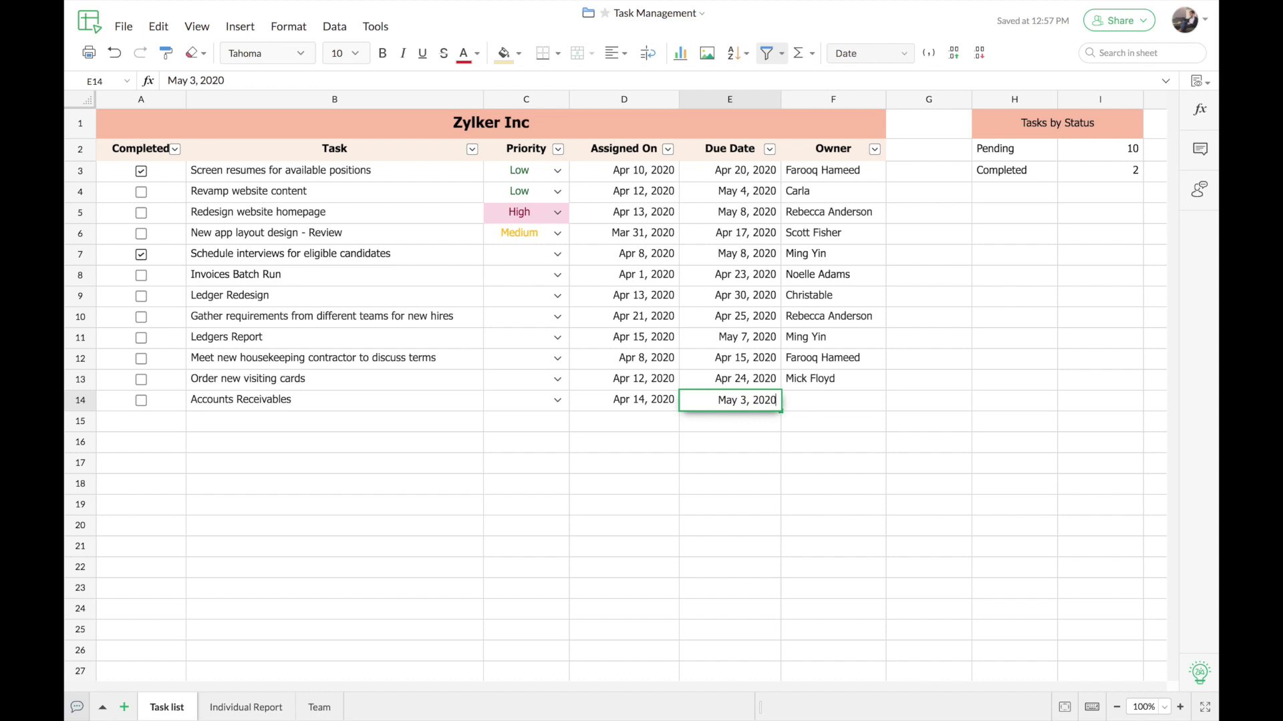
left_click(804, 403)
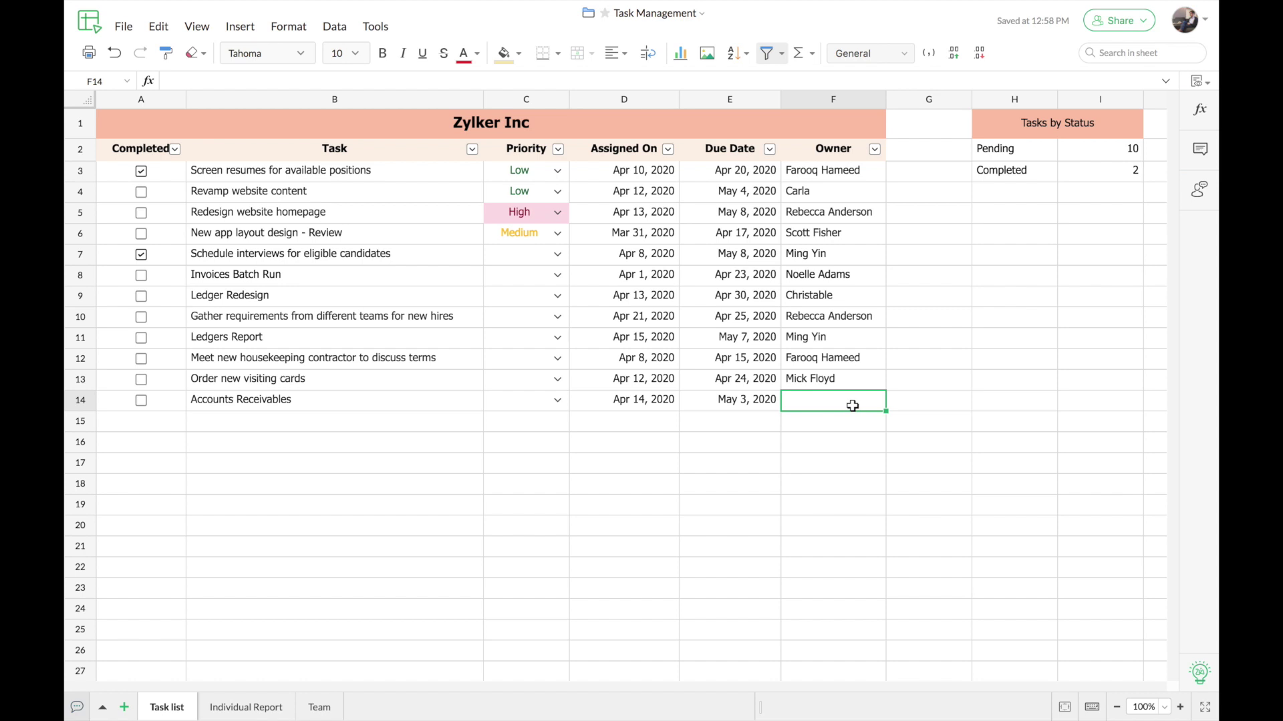
Step: Check the Team sheet's employee names, and create a validation on the Owner cells F3:F14 with the Cell range criteria
left_click(321, 712)
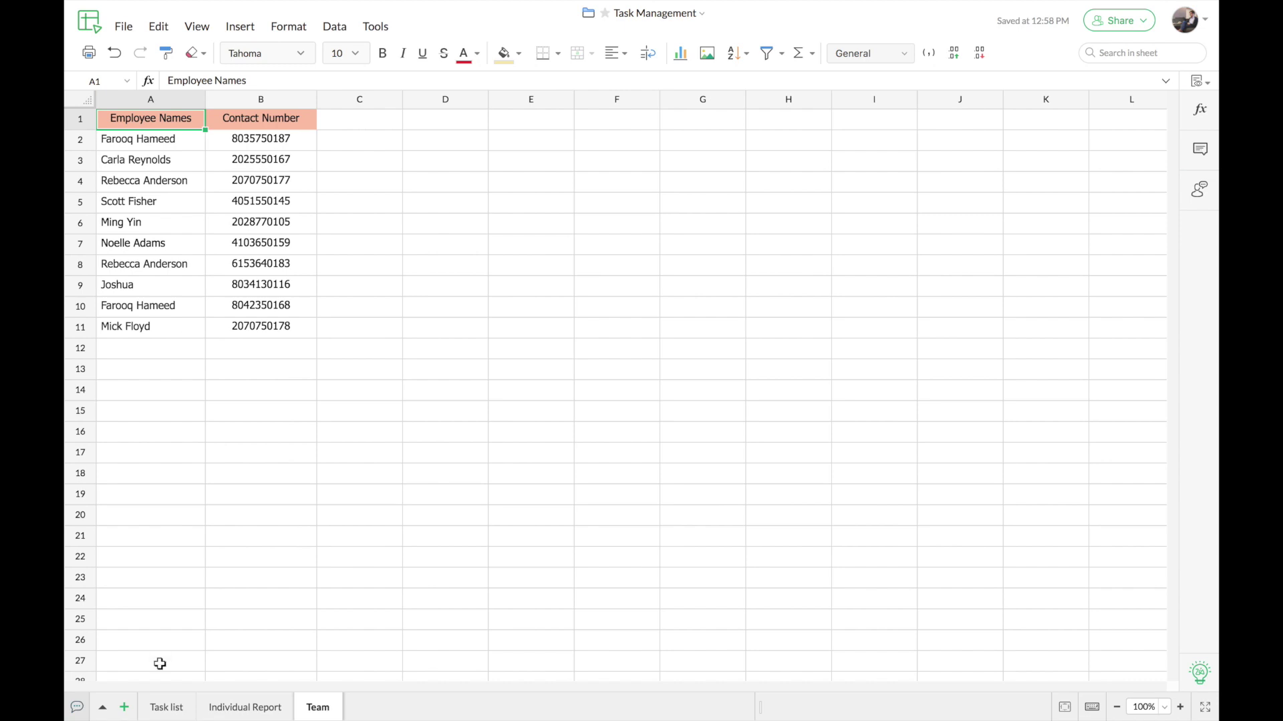
left_click(166, 707)
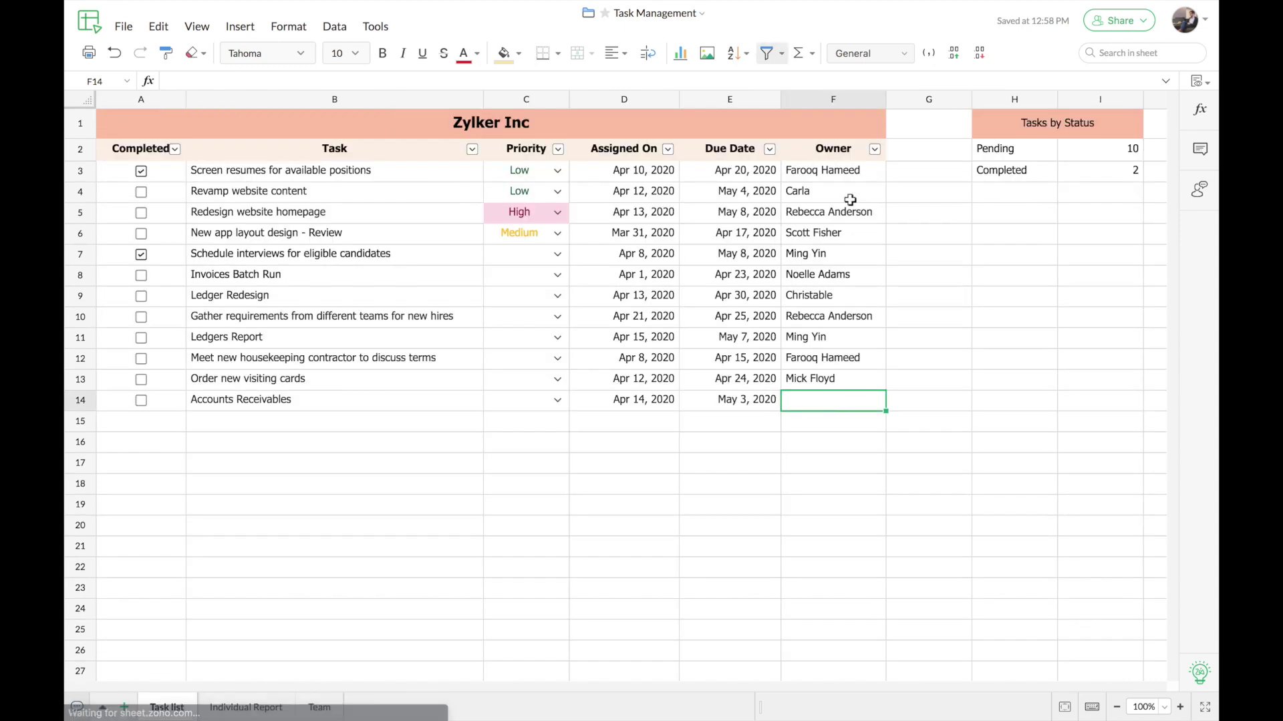
left_click_drag(842, 171, 844, 399)
left_click(334, 26)
mouse_move(374, 124)
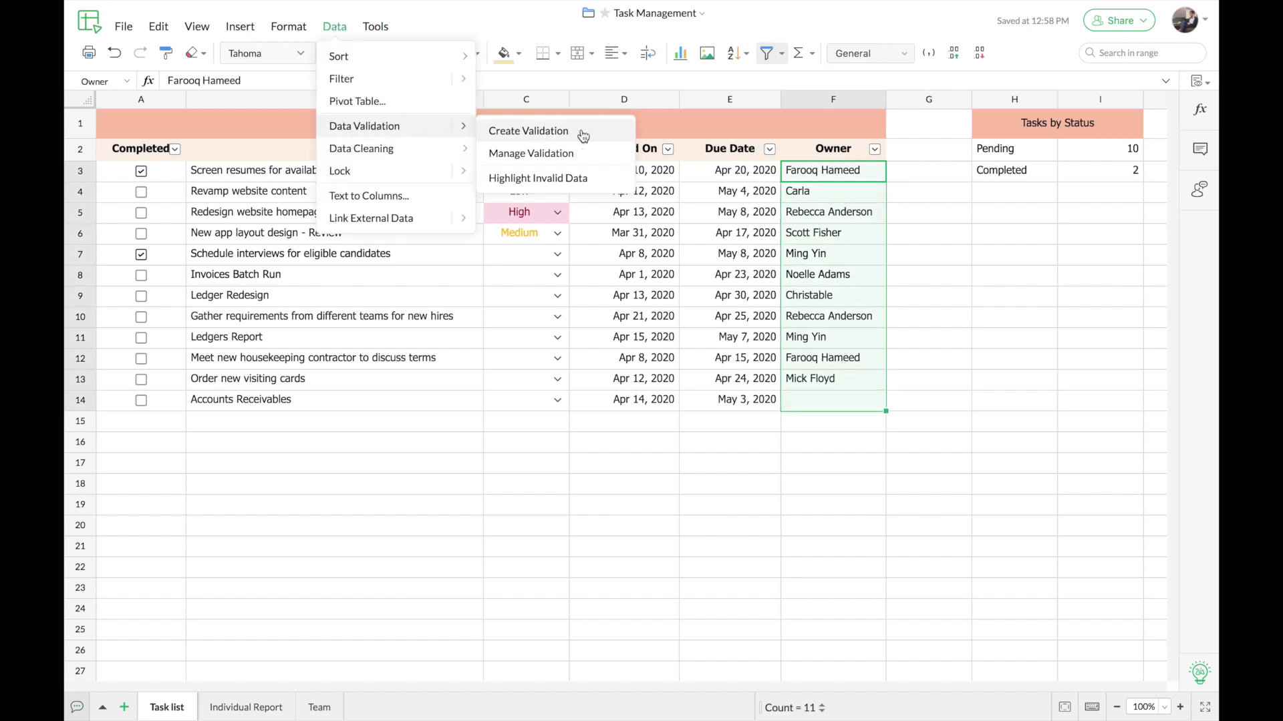
left_click(534, 127)
left_click(655, 329)
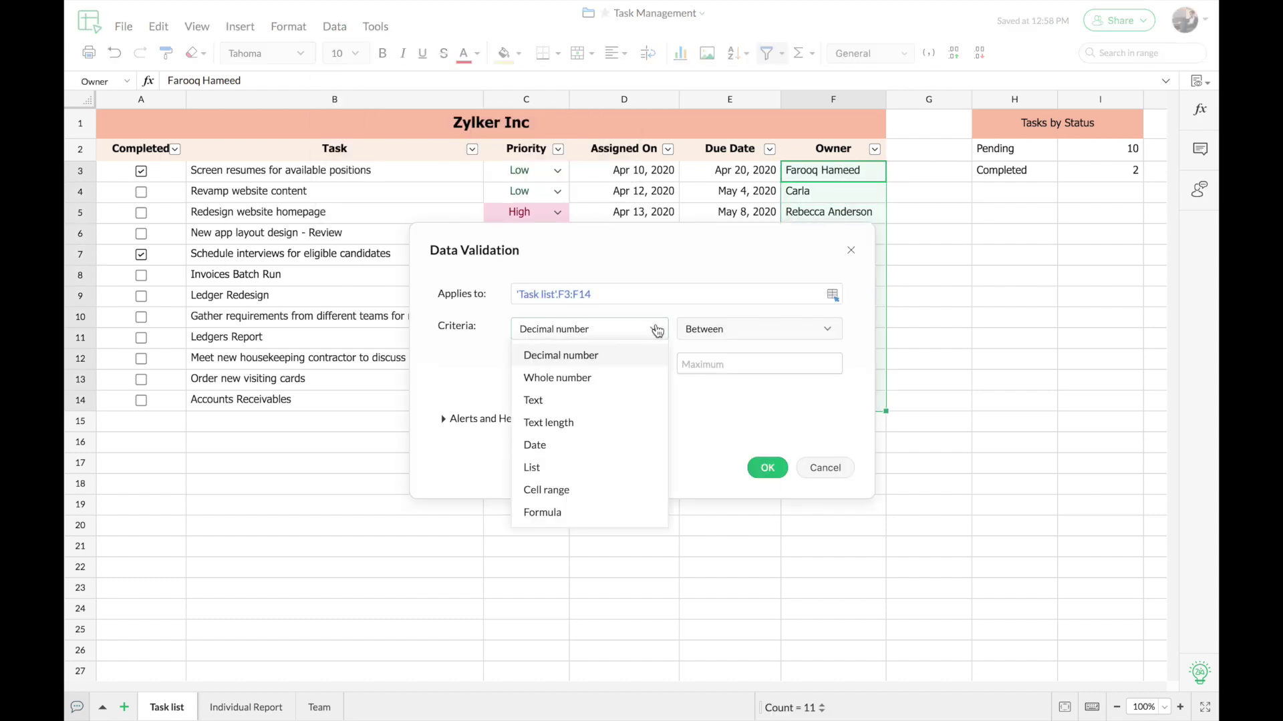
left_click(606, 493)
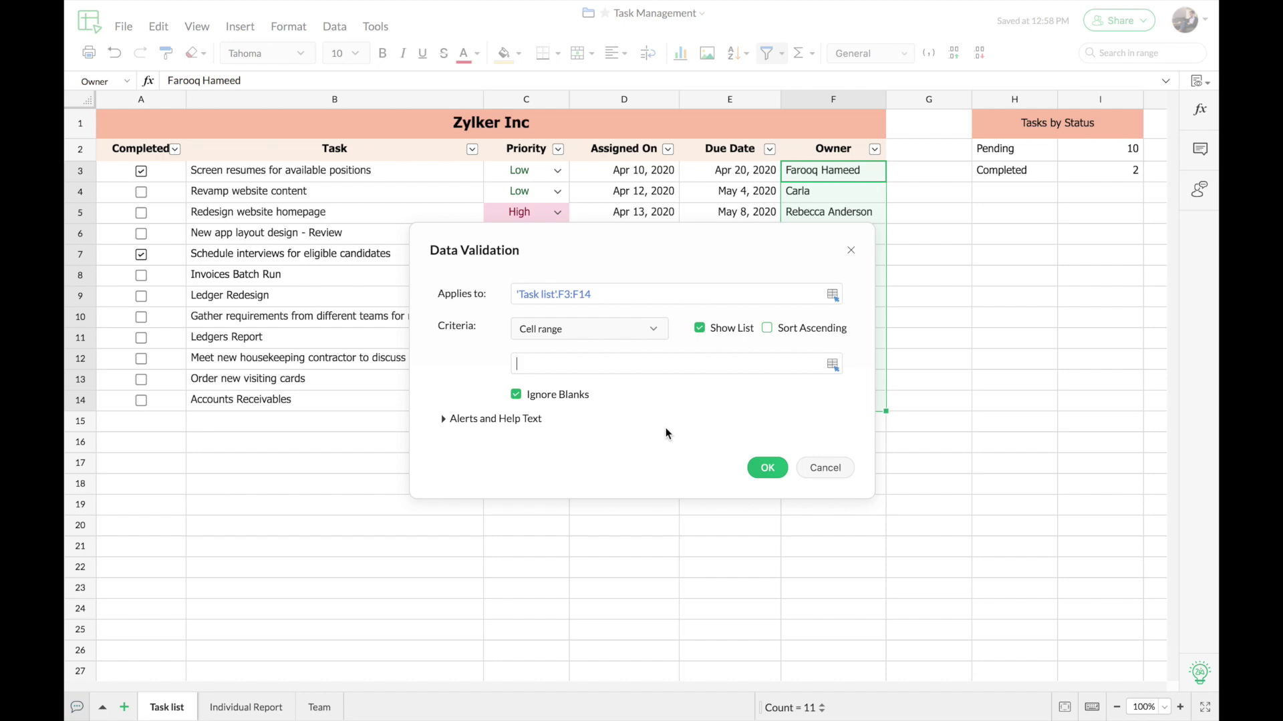
Step: Use the employee names in Team.$A$2:$A$11 as the validation source, sort the list ascending and apply the rule
left_click(832, 365)
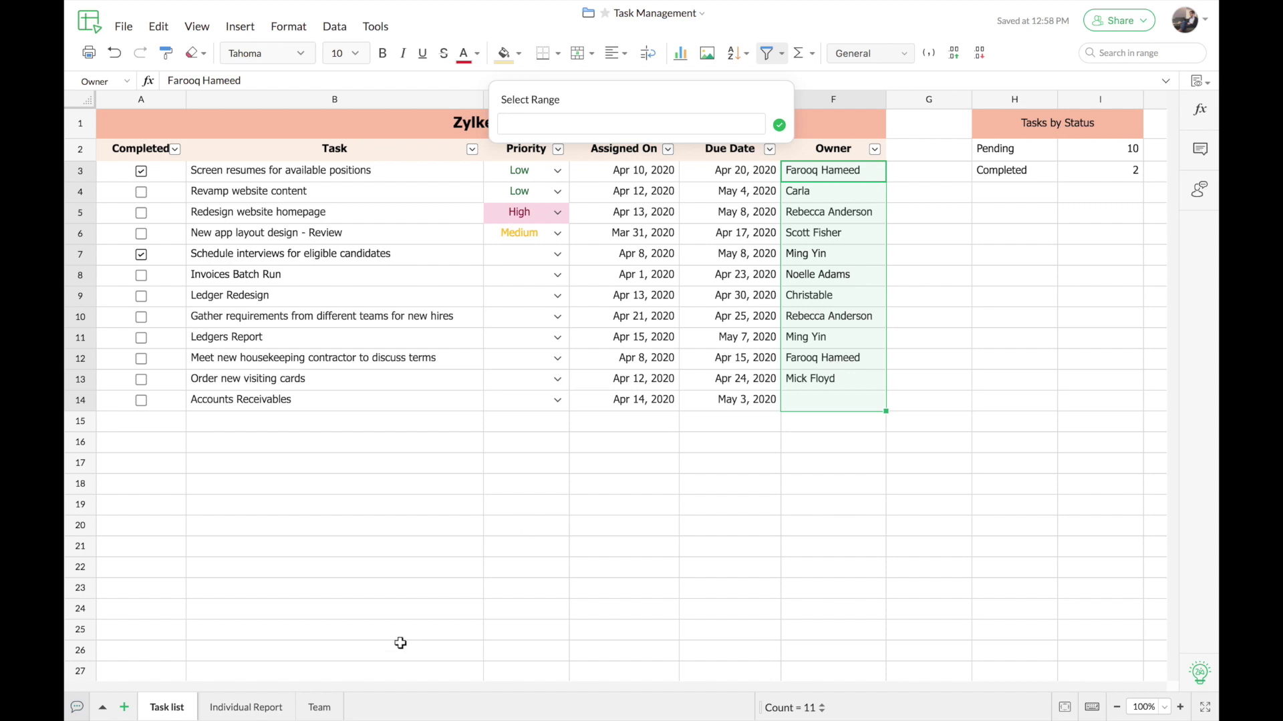
left_click(320, 710)
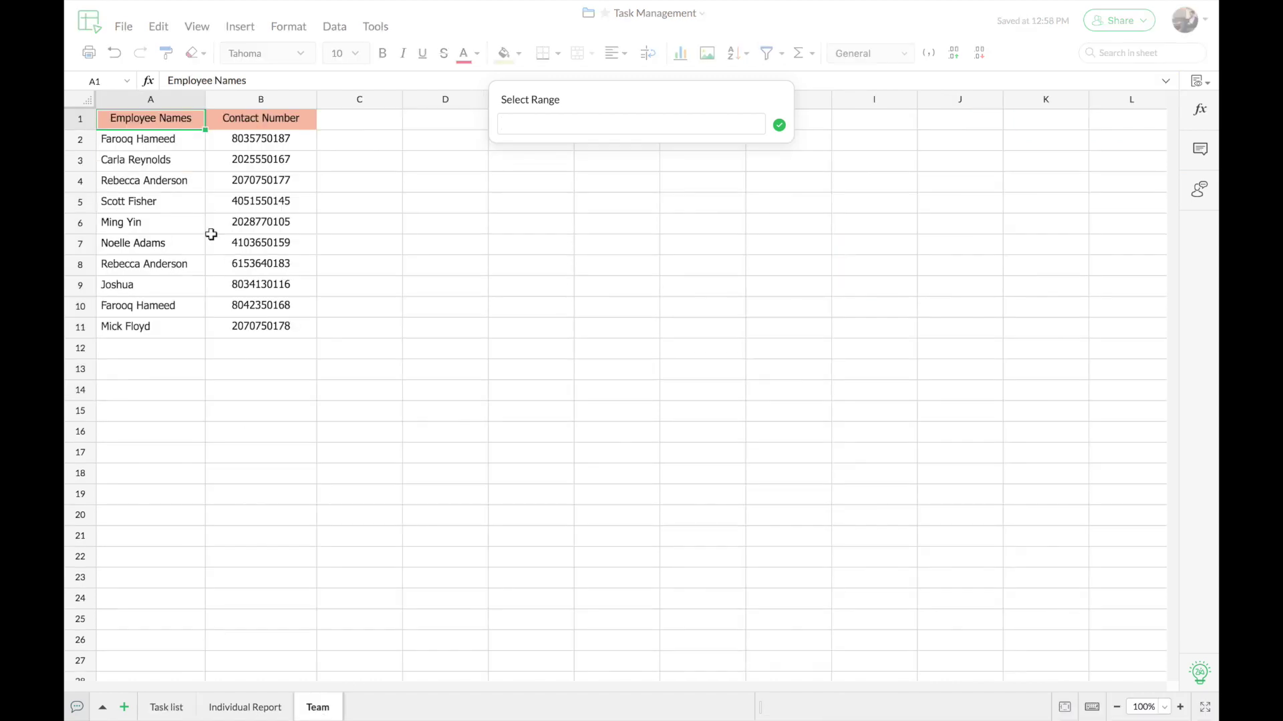
left_click(187, 140)
left_click_drag(186, 141, 182, 327)
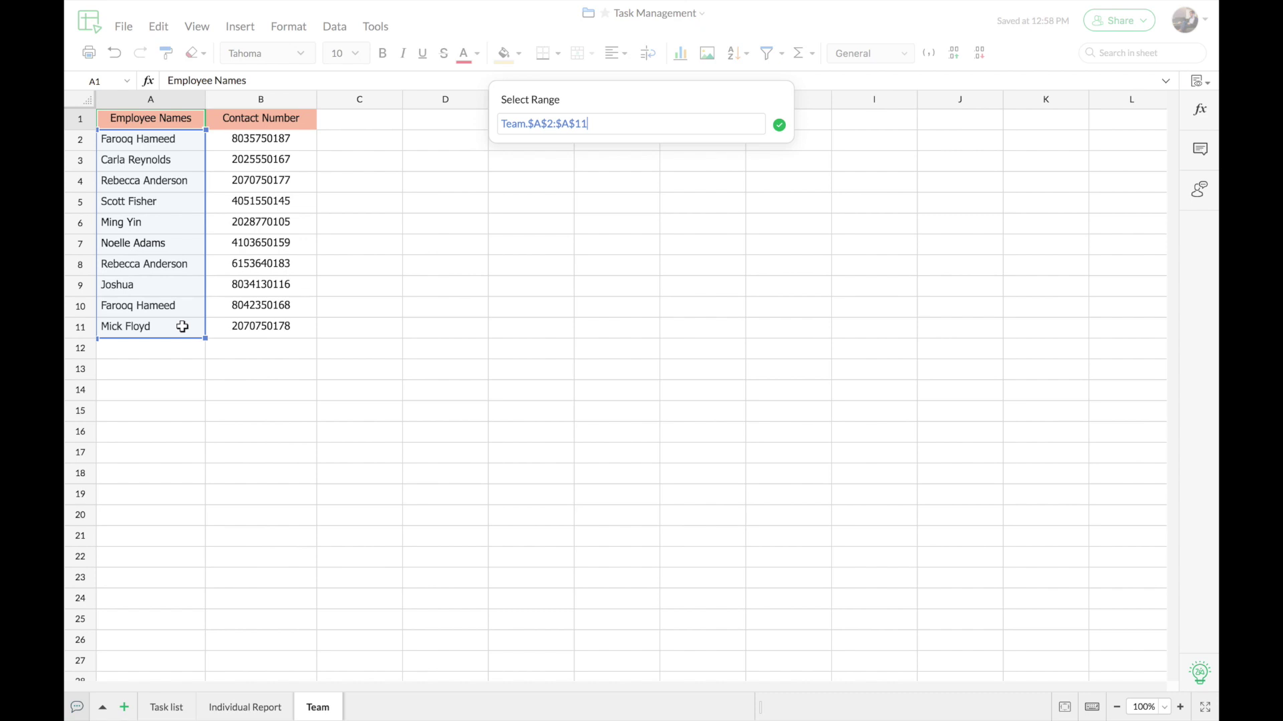
left_click(780, 128)
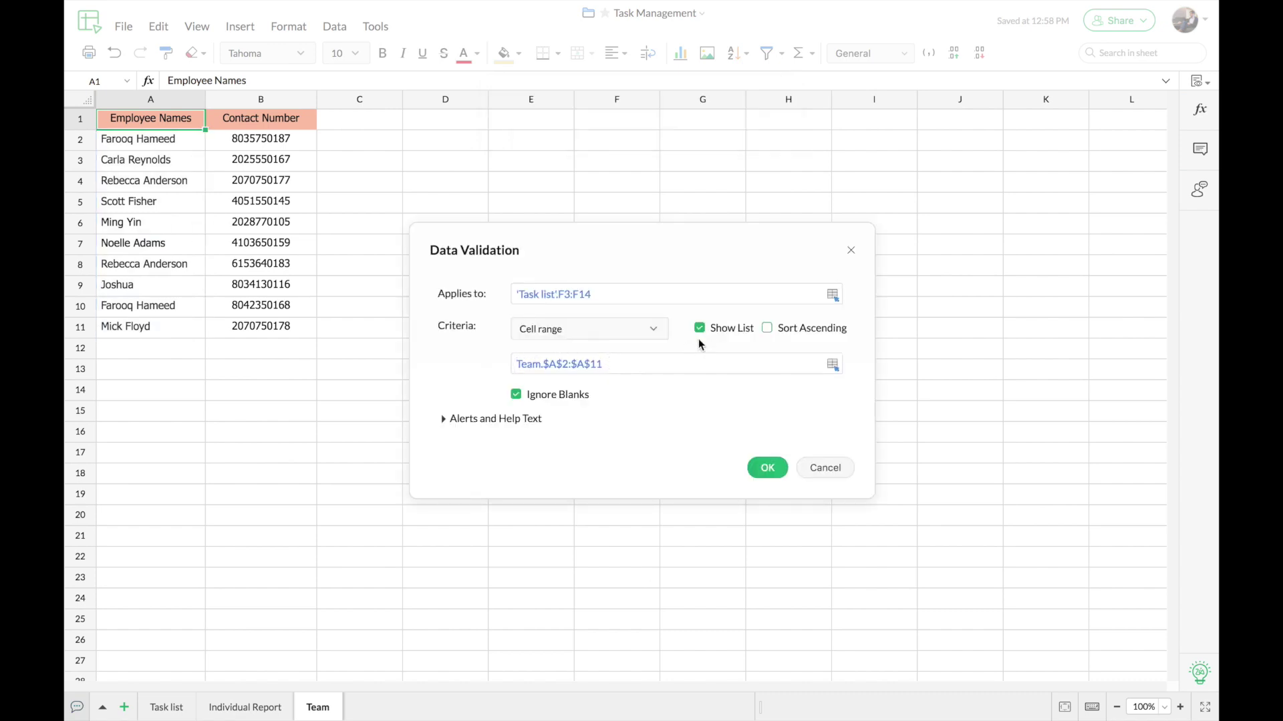
left_click(769, 329)
left_click(766, 470)
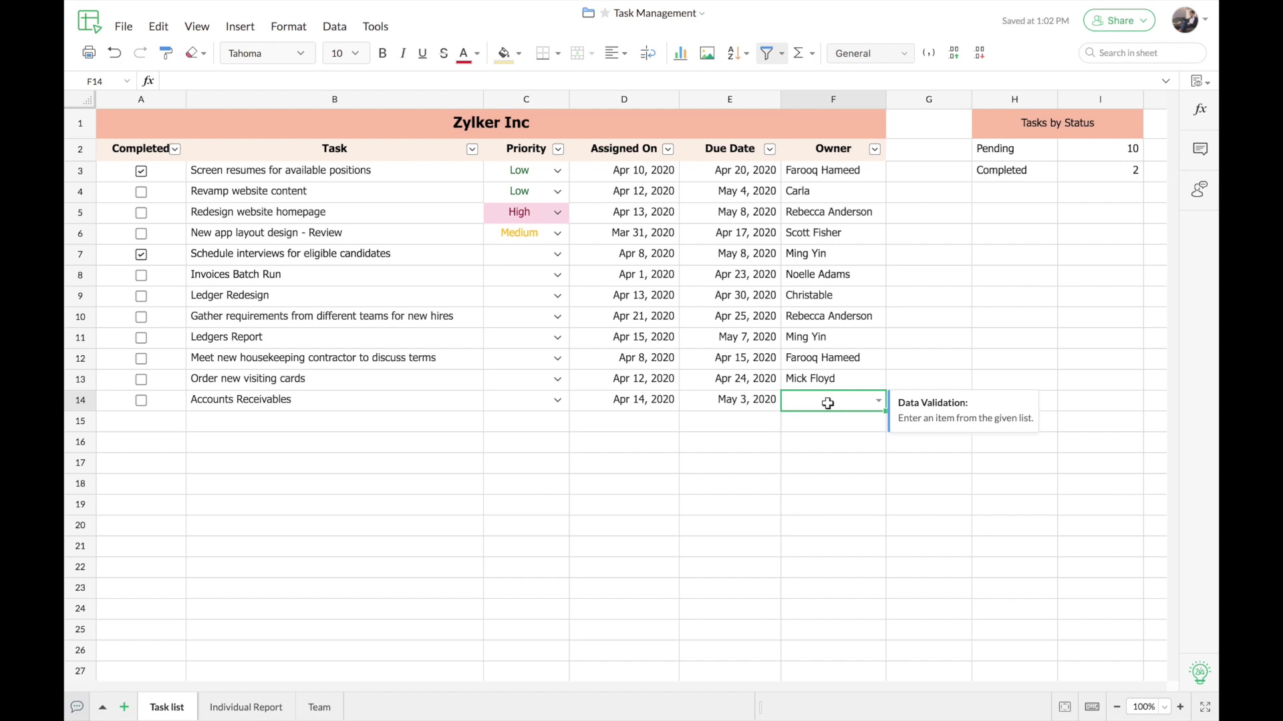
Step: Assign Accounts Receivables an owner from the suggestions for "f", and highlight the invalid data in the sheet
type("f")
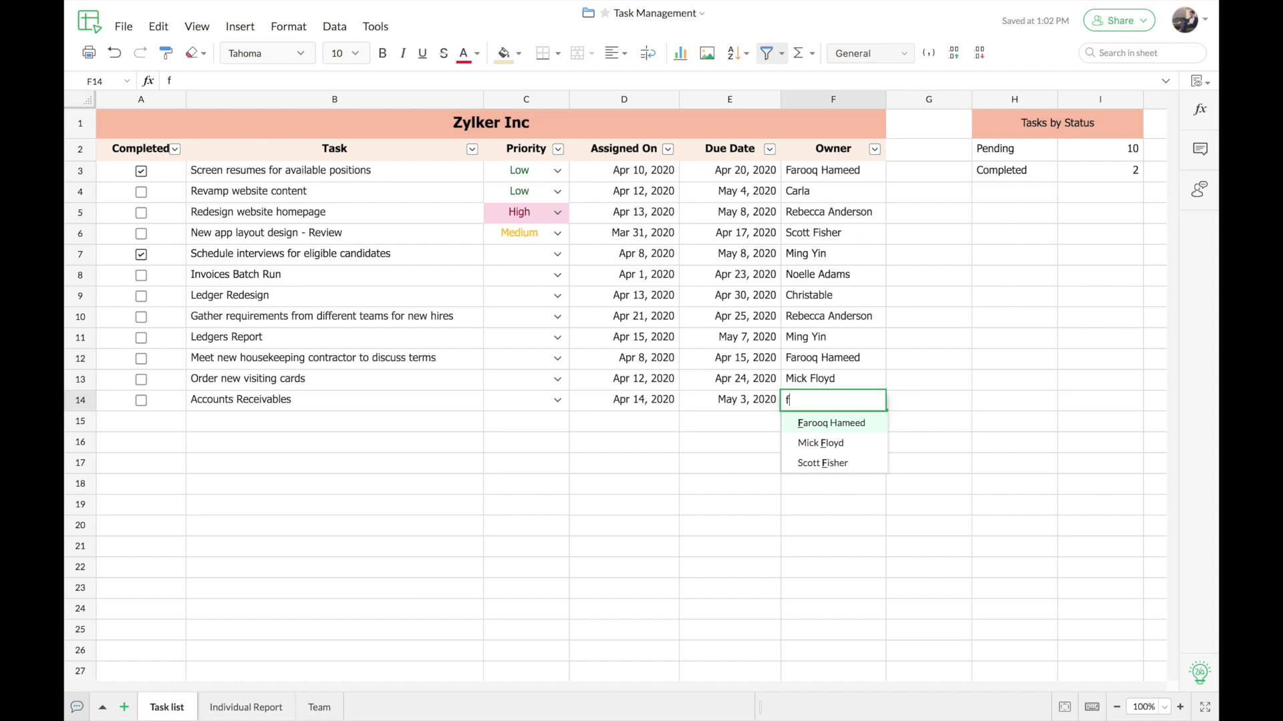
left_click(839, 424)
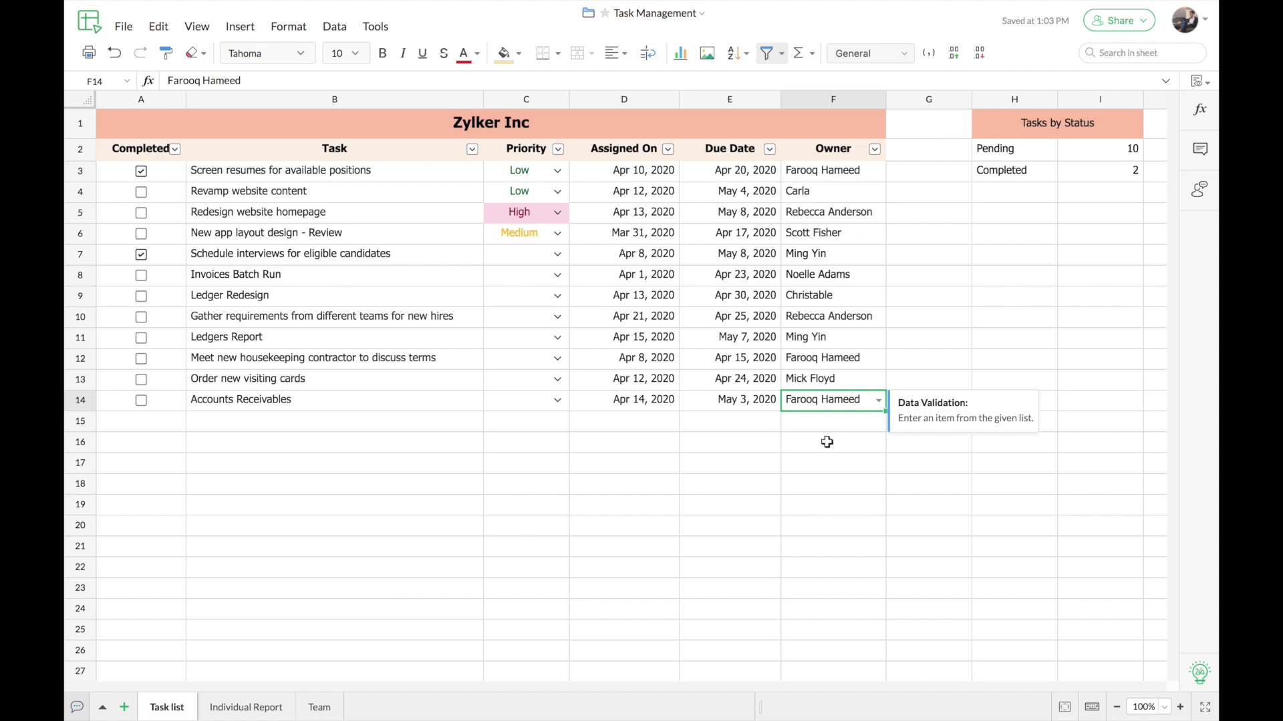
left_click(1208, 84)
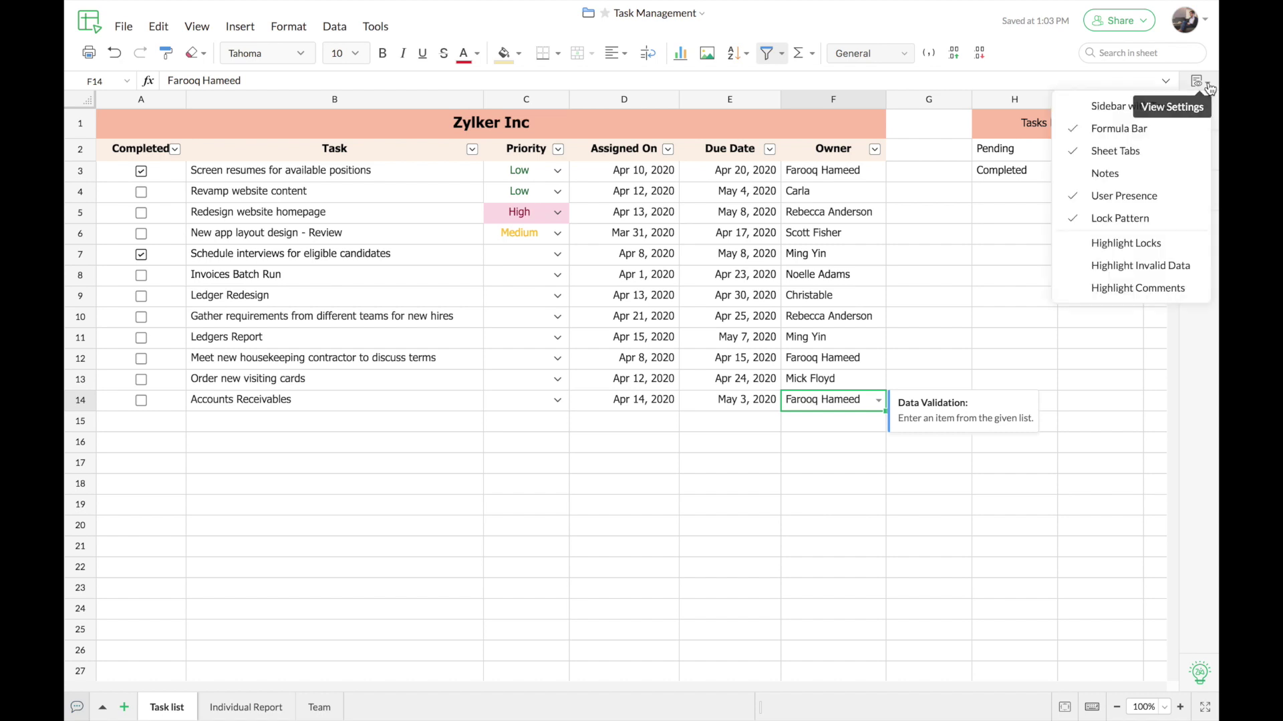
left_click(1201, 272)
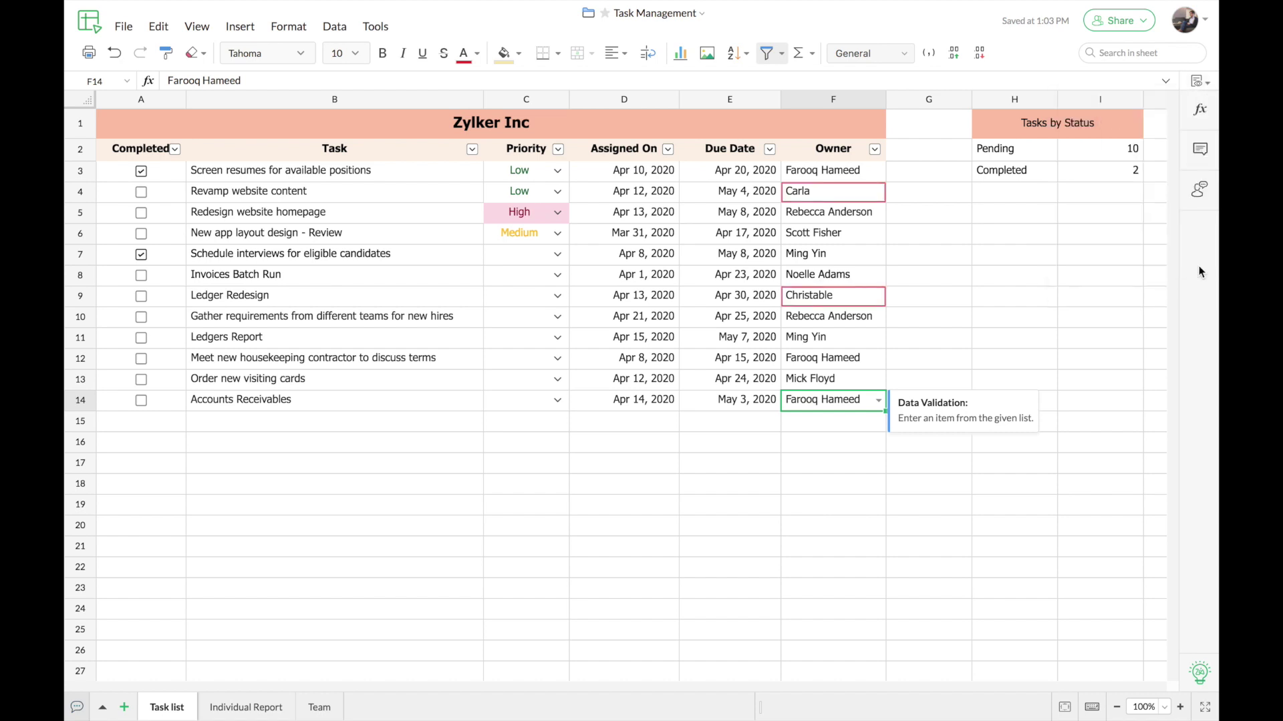
left_click(995, 352)
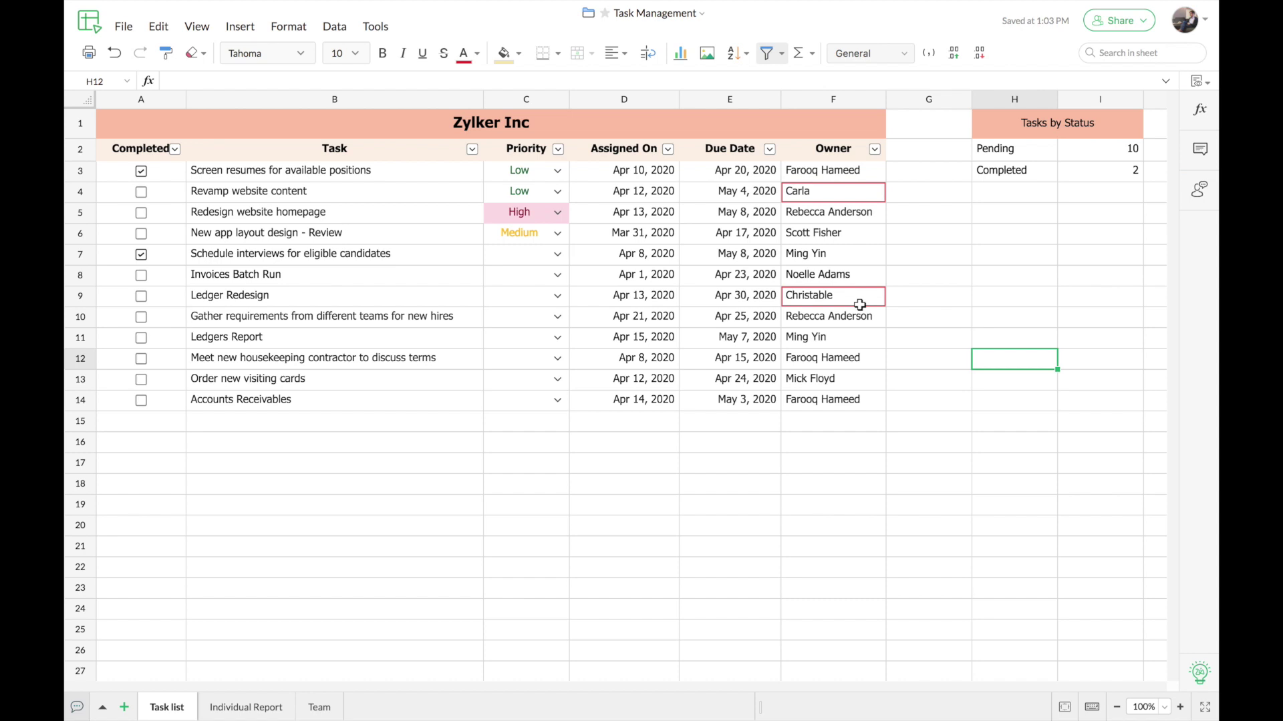
Step: Start a Classic conditional formatting rule and set its range to 'Task list'.B3:F14
left_click(164, 256)
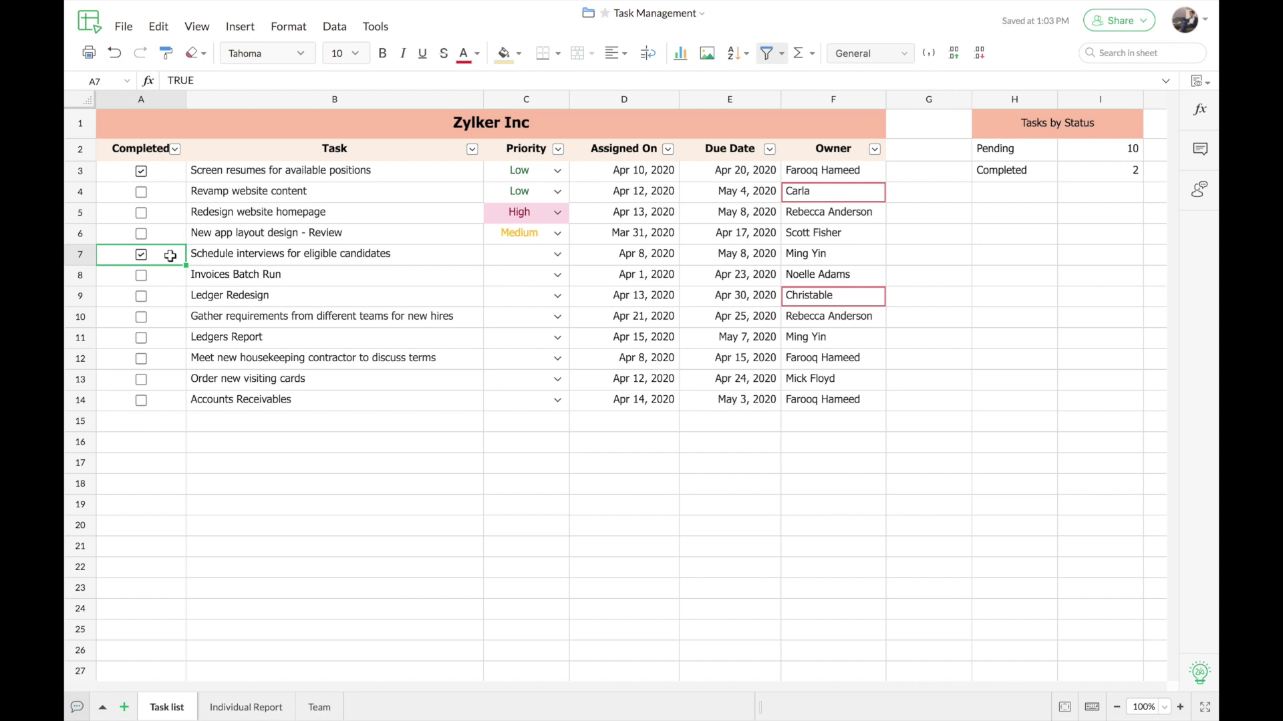
left_click(221, 171)
left_click(288, 26)
key("Escape")
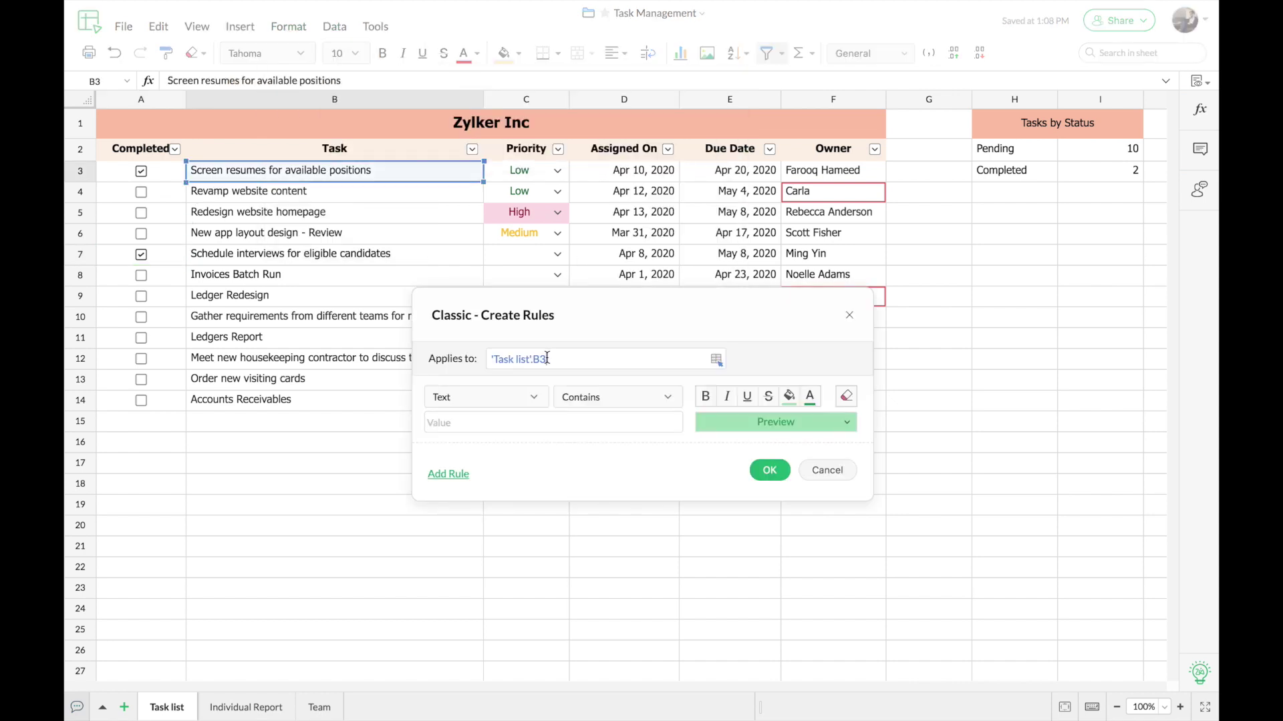
left_click_drag(424, 171, 811, 400)
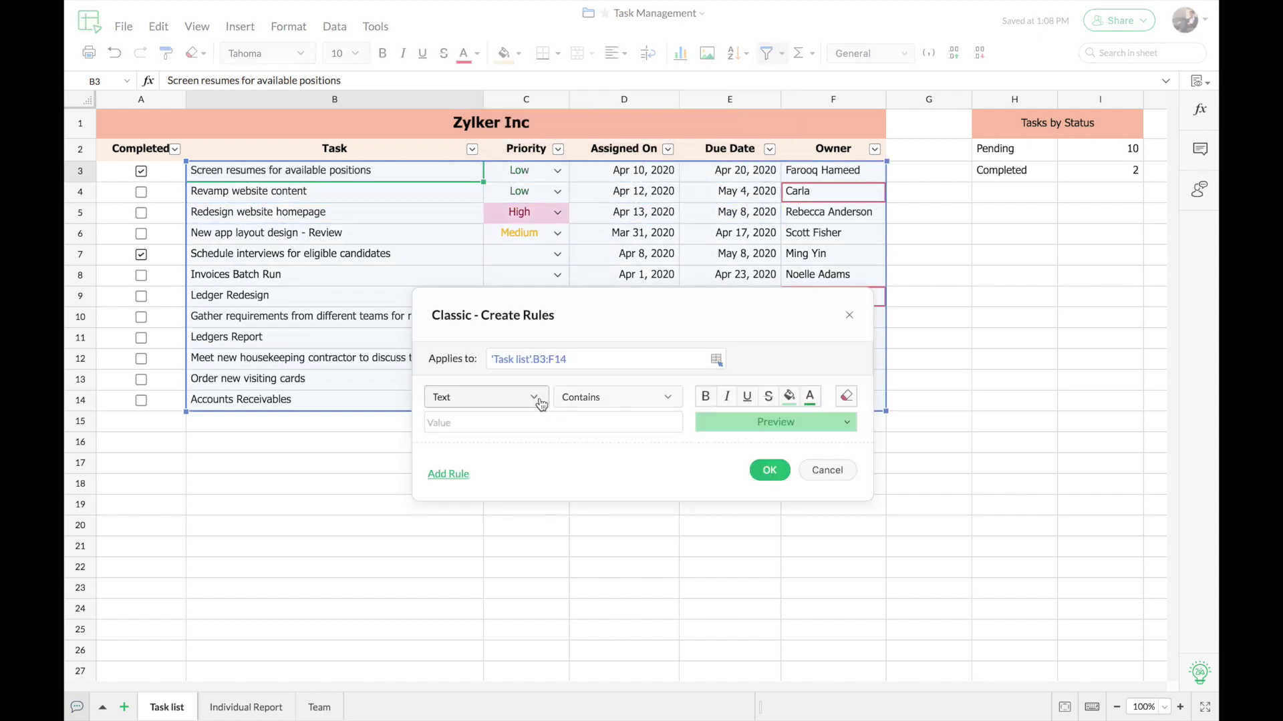
Step: Set the rule type to Formula and enter IF('Task list'.$A3=TRUE) with the Completed column fixed
left_click(535, 399)
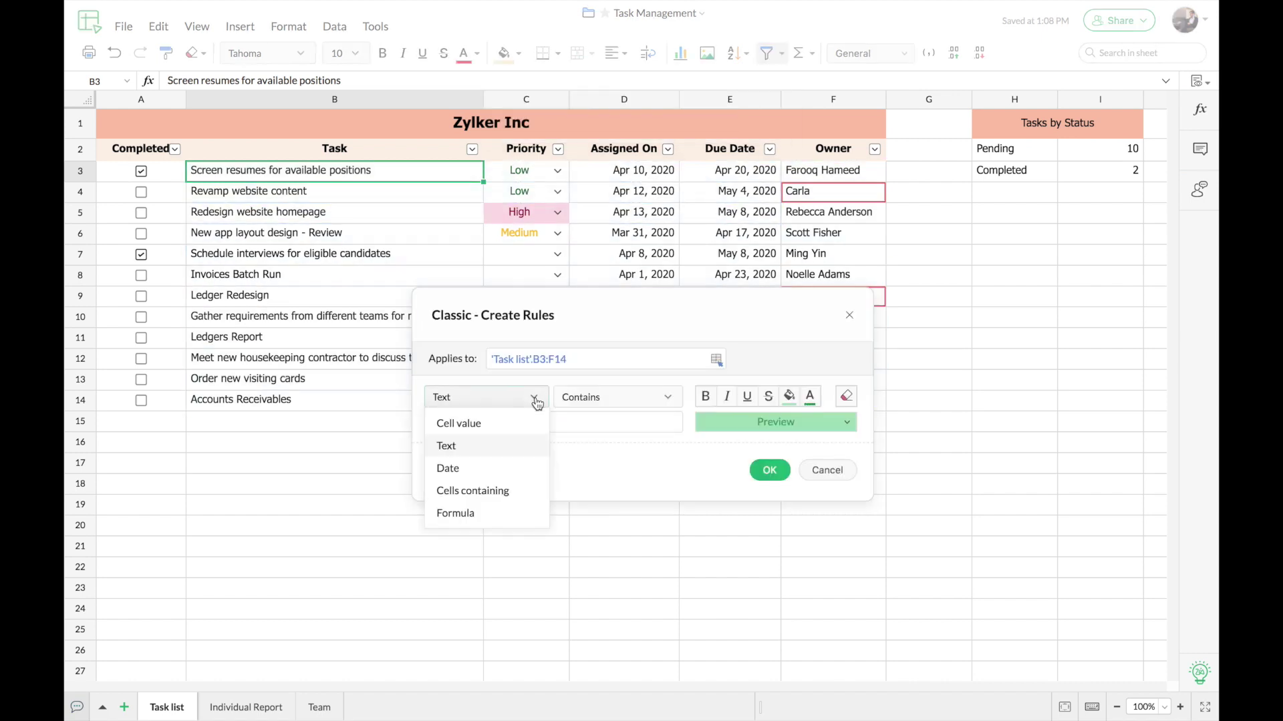
left_click(501, 515)
left_click(471, 425)
type("IF(")
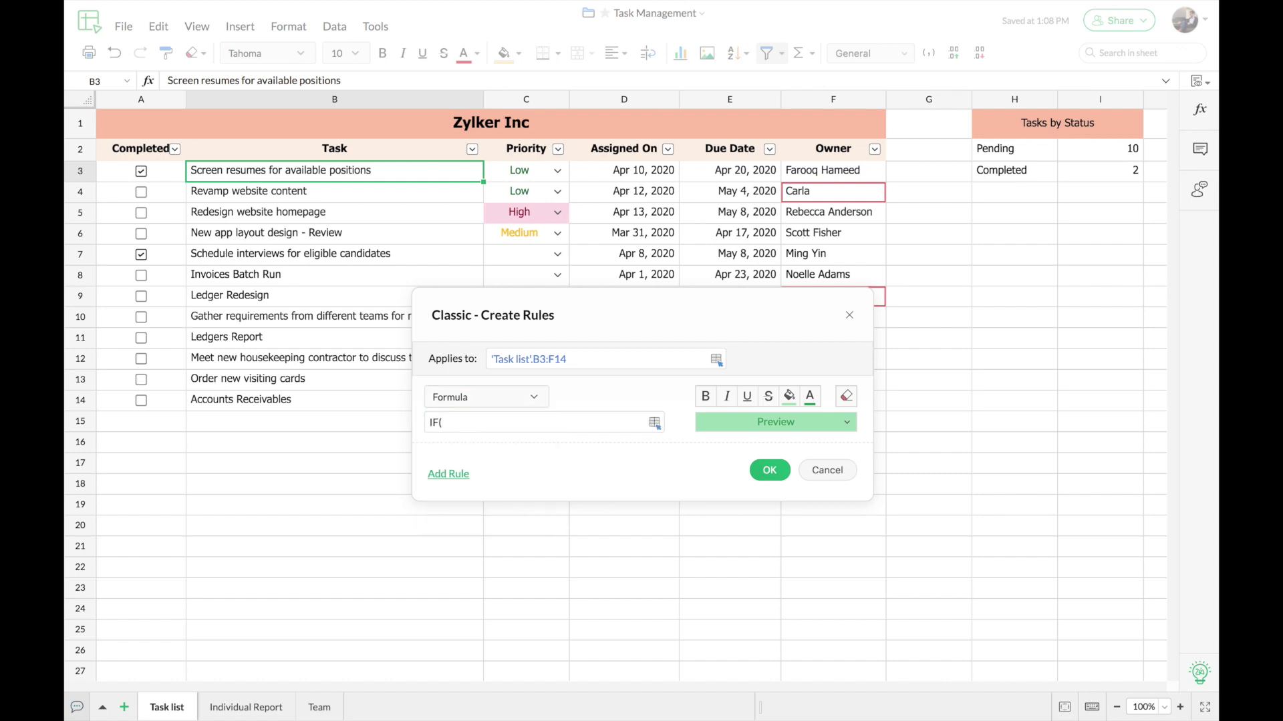
left_click(168, 177)
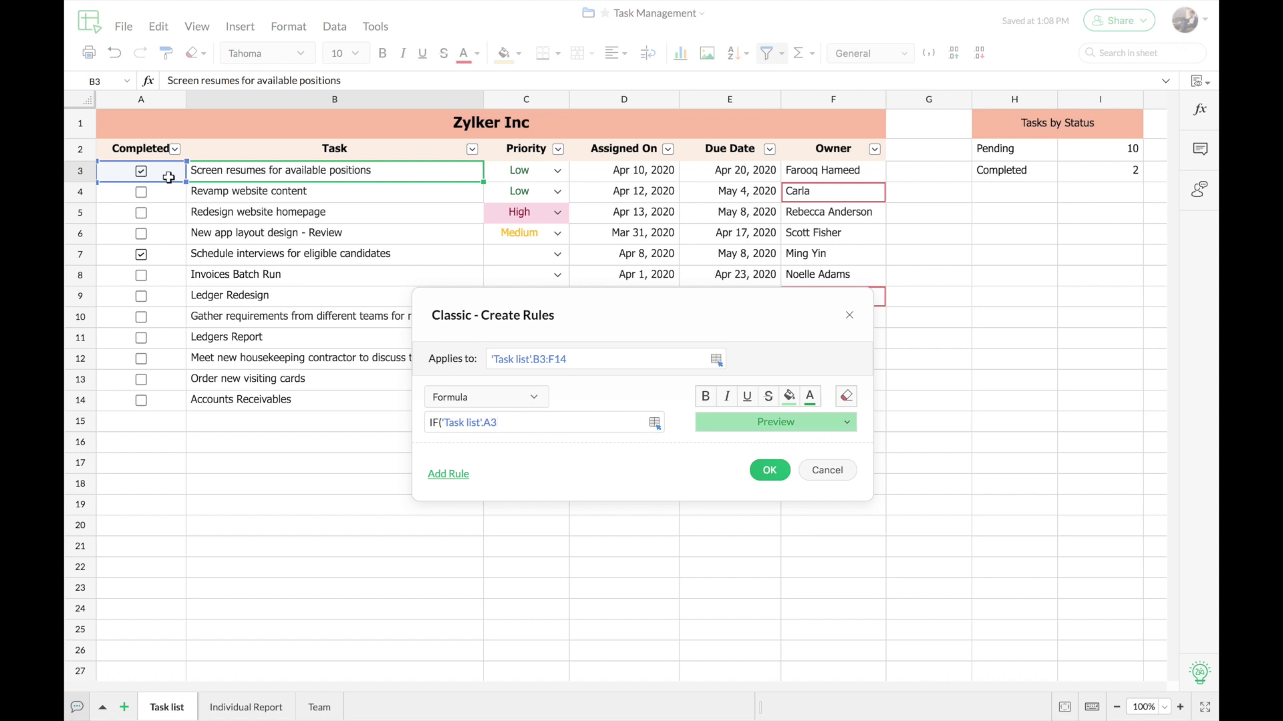
type("=TRUE")
type(")")
type("$")
Step: Format the rule with strikethrough light grey text and no fill, apply it, and mark the "Gather requirements from different teams for new hires" task completed
left_click(845, 399)
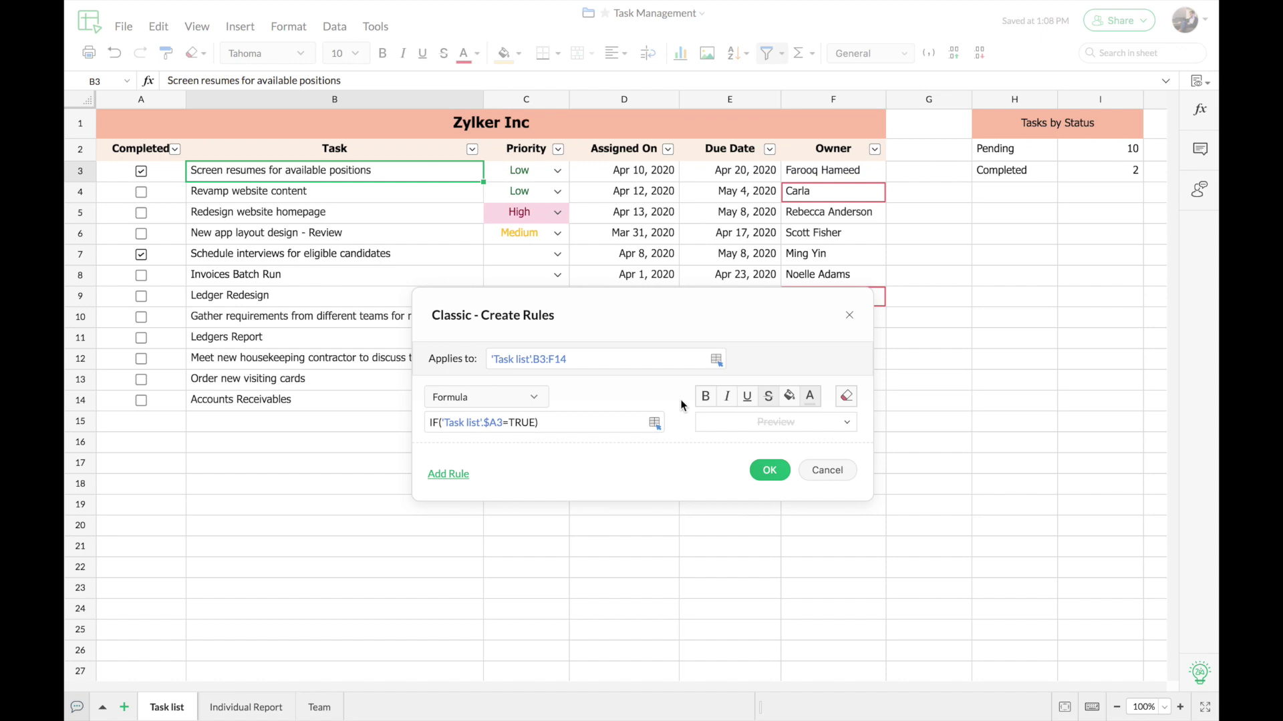
left_click(769, 471)
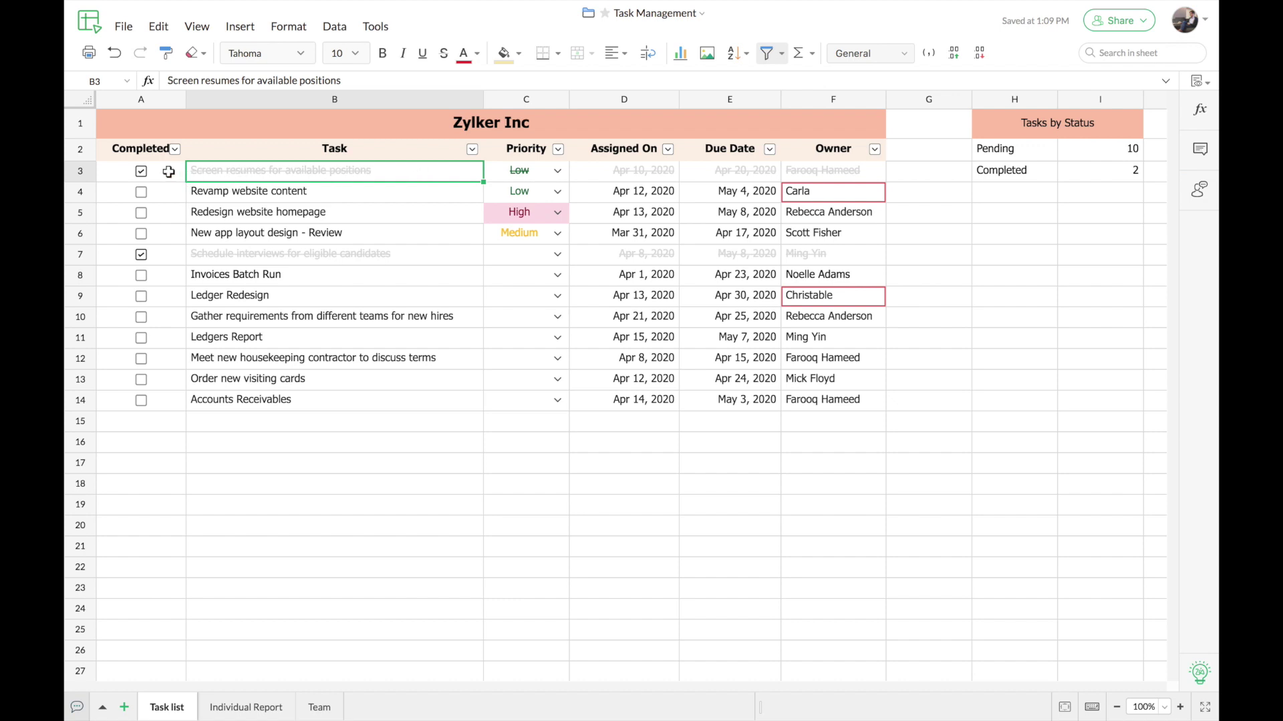
left_click(141, 320)
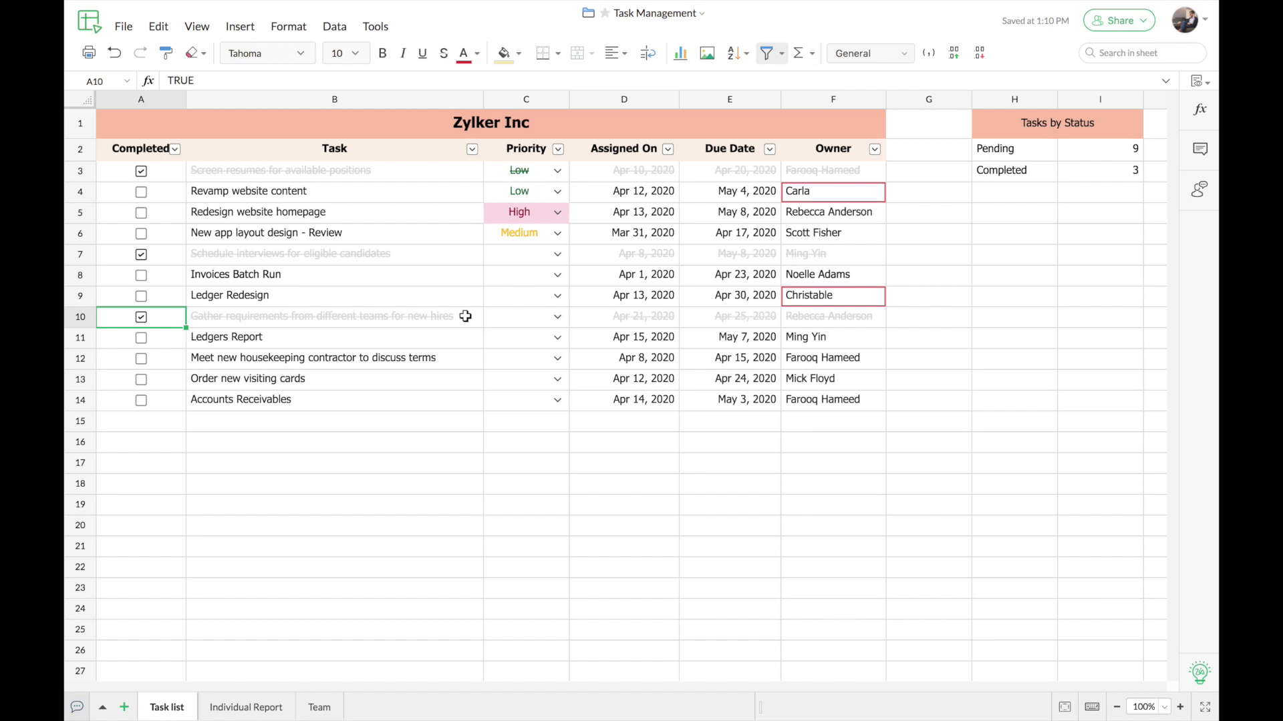
Step: Filter the Completed column to show only FALSE values and save the filter under the name "Open tasks"
left_click(175, 149)
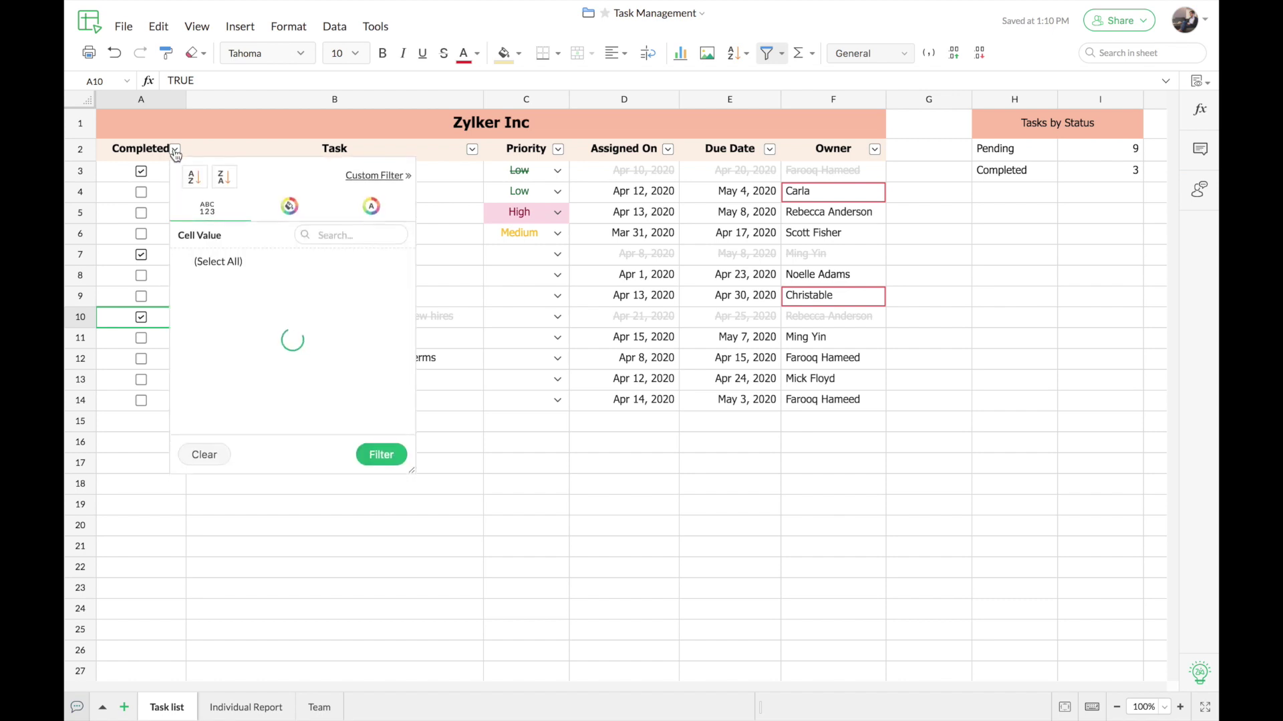
left_click(183, 278)
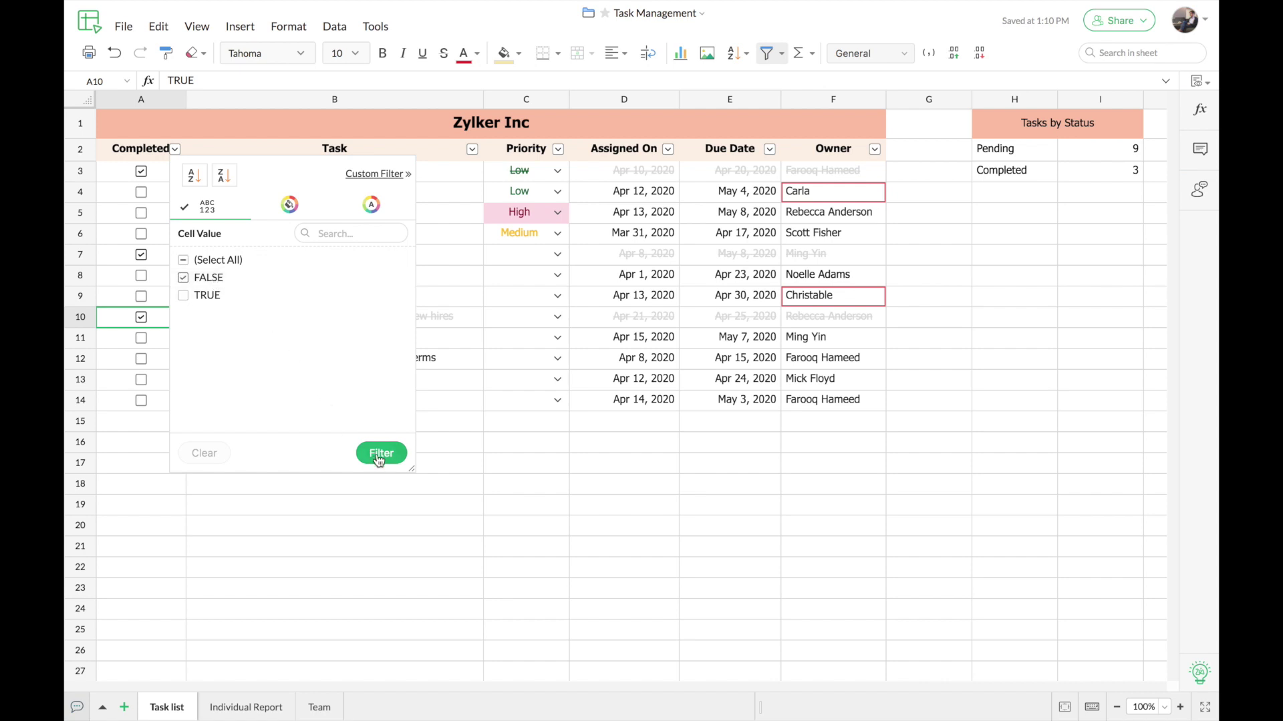
left_click(381, 453)
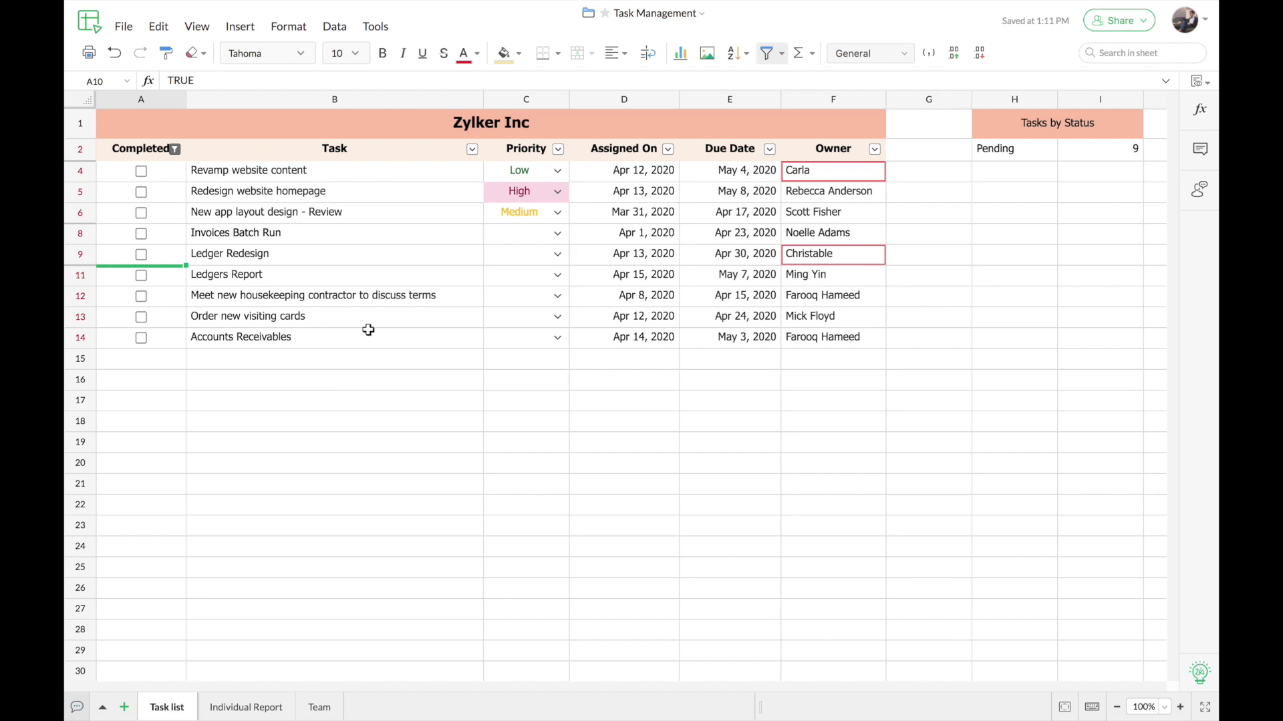
left_click(768, 53)
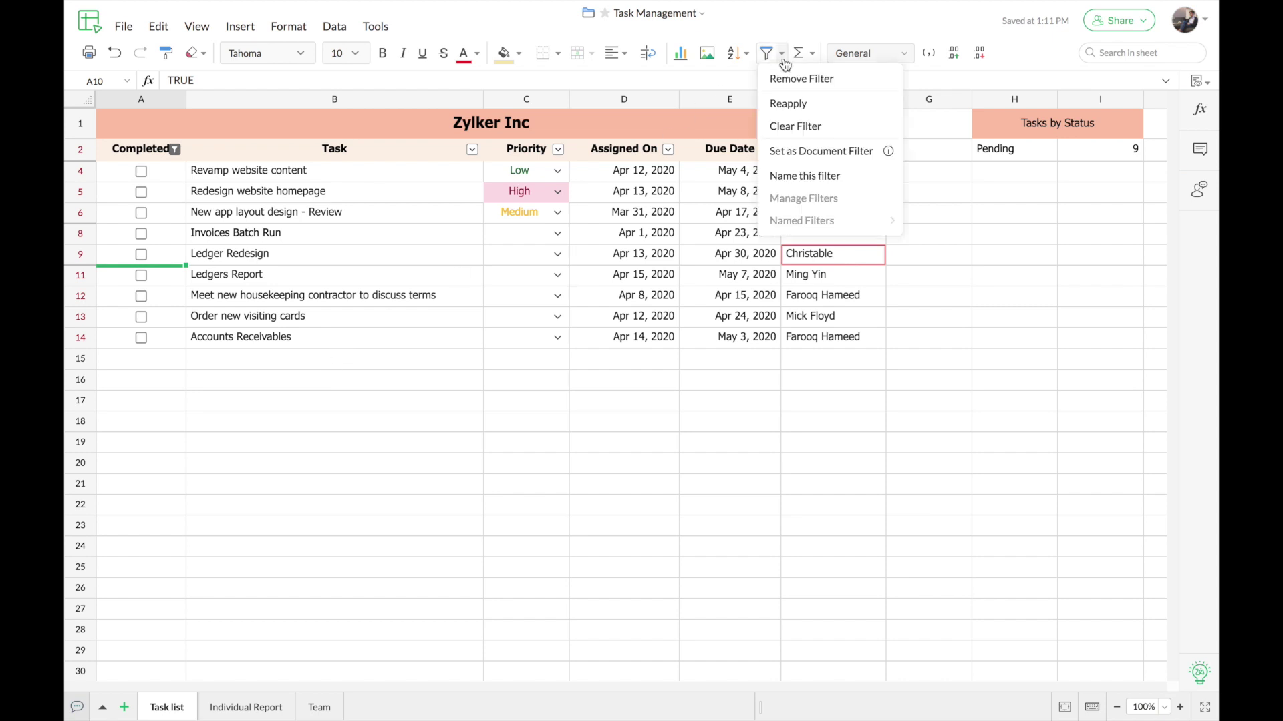
left_click(843, 176)
type("Open tasks")
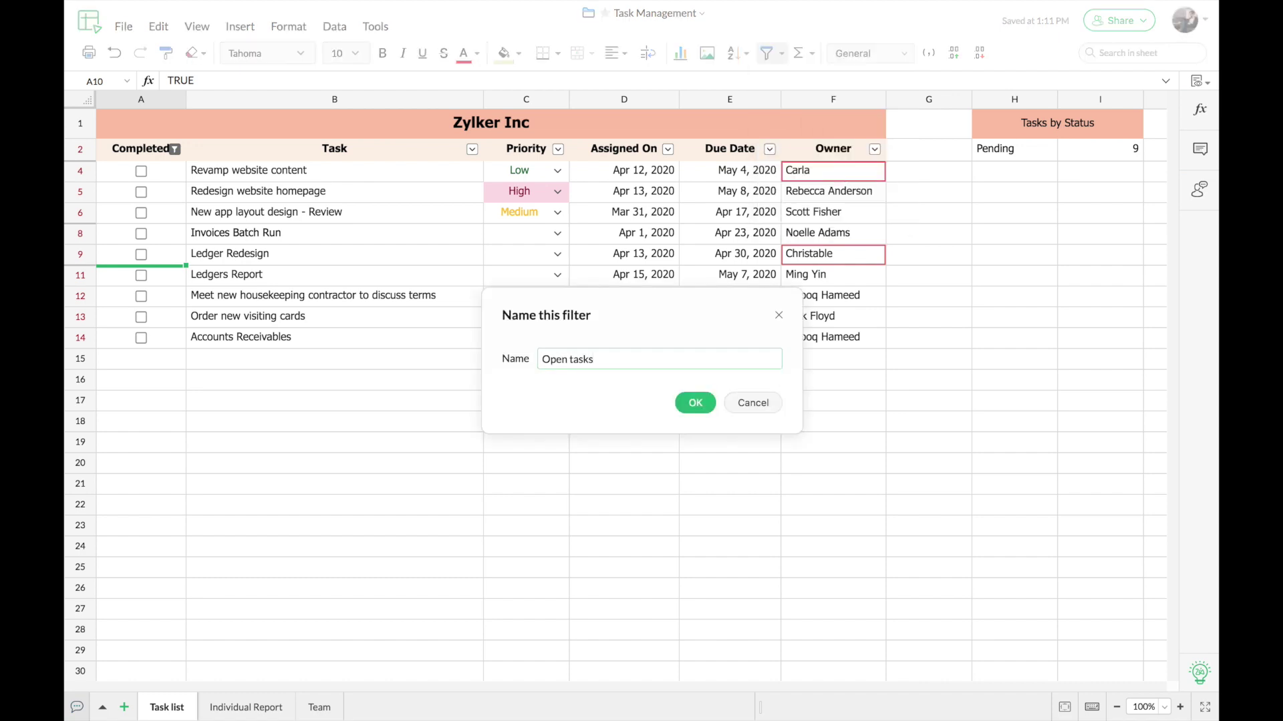
left_click(693, 401)
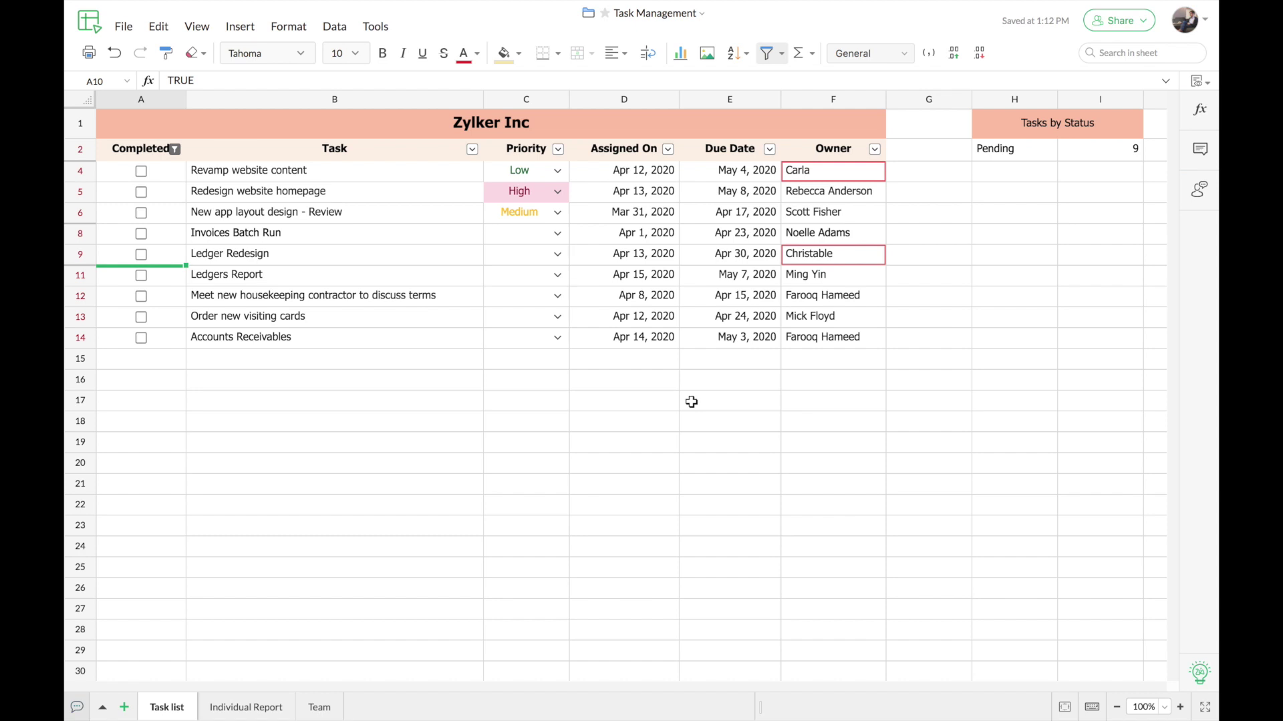
Step: Apply the named filter "Completed tasks" and clear the Completed column's filter after viewing those rows
left_click(783, 55)
mouse_move(857, 226)
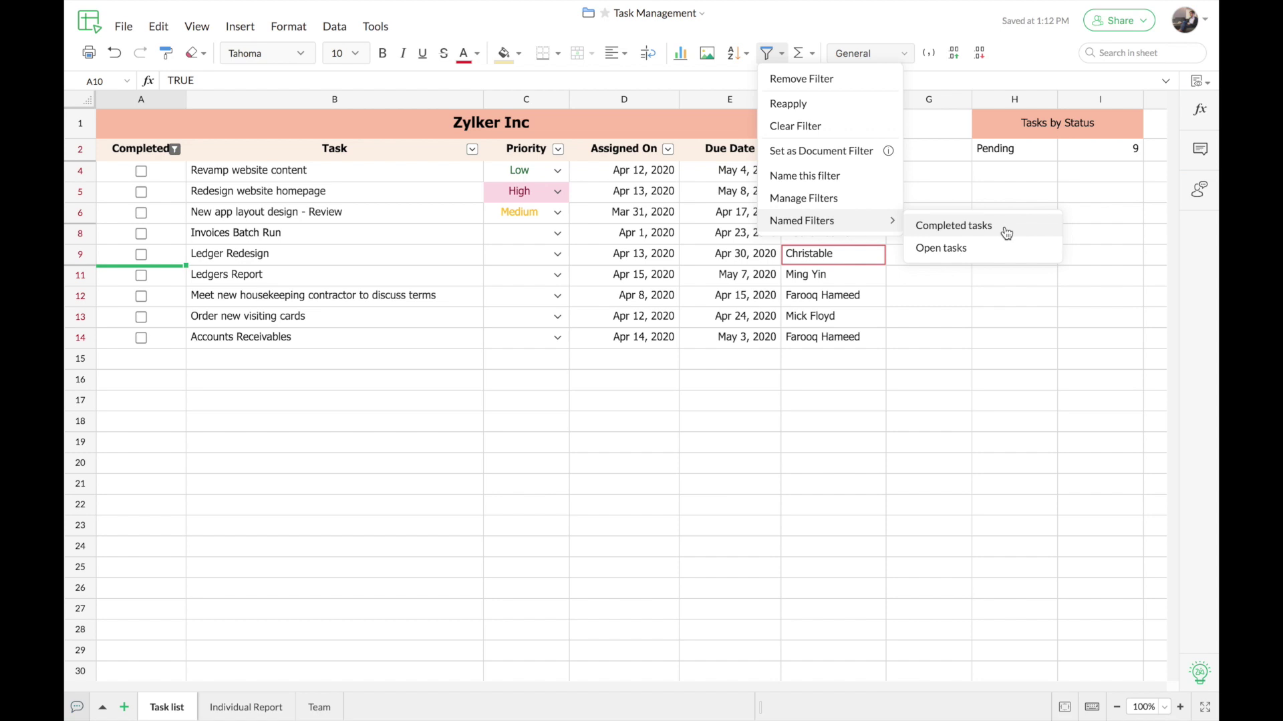
left_click(953, 226)
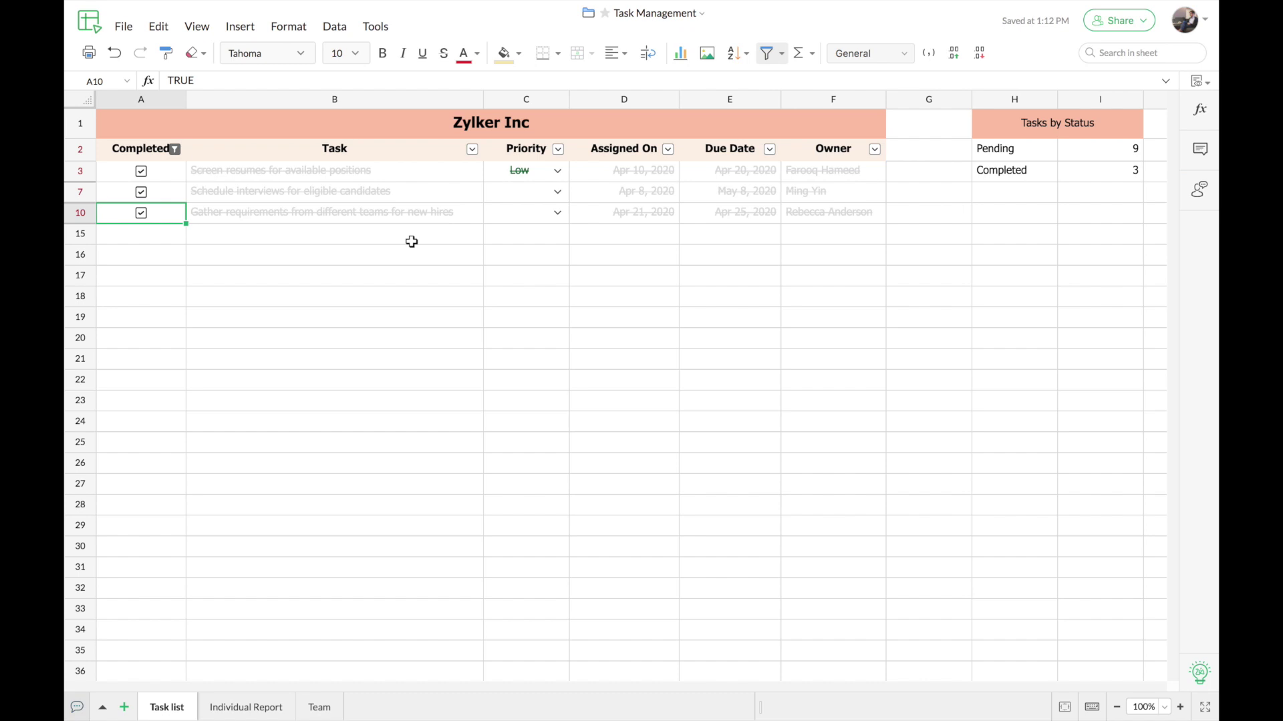
left_click(175, 150)
left_click(205, 449)
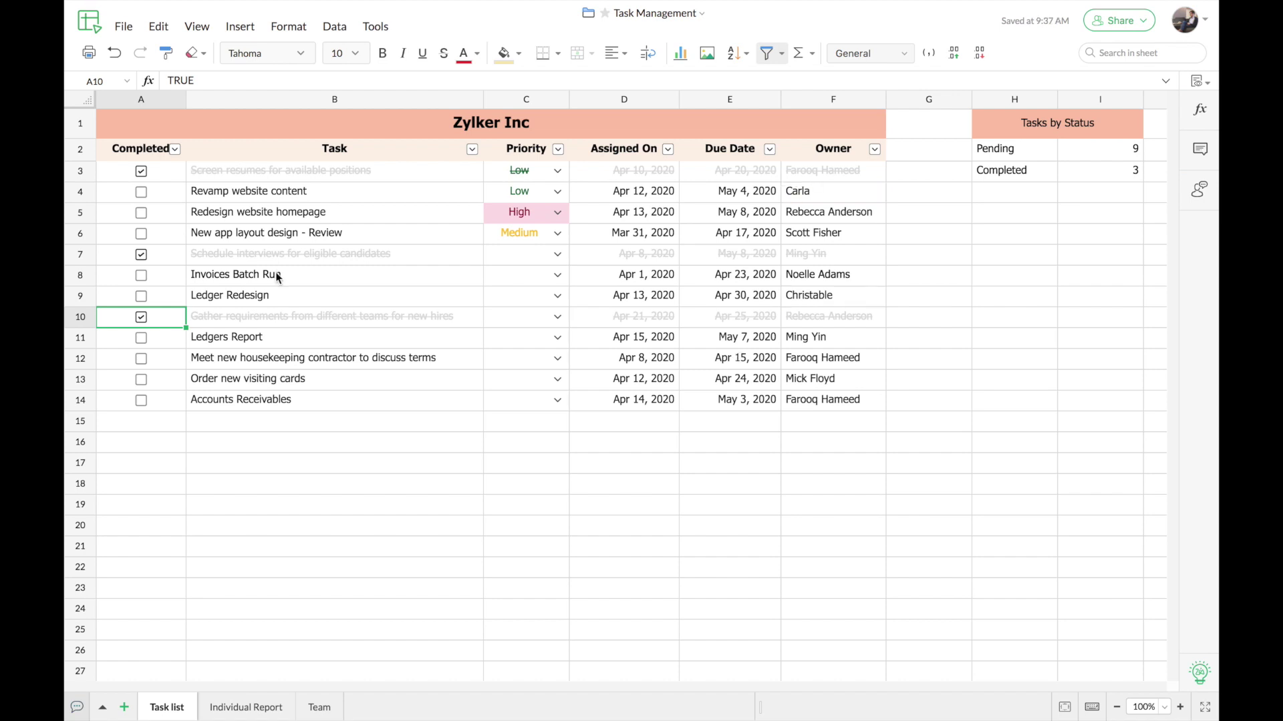
Step: Examine the COUNTIF formulas behind the Pending count in Tasks by Status and the High count in Tasks by Priority
scroll(275, 271, "right", 10)
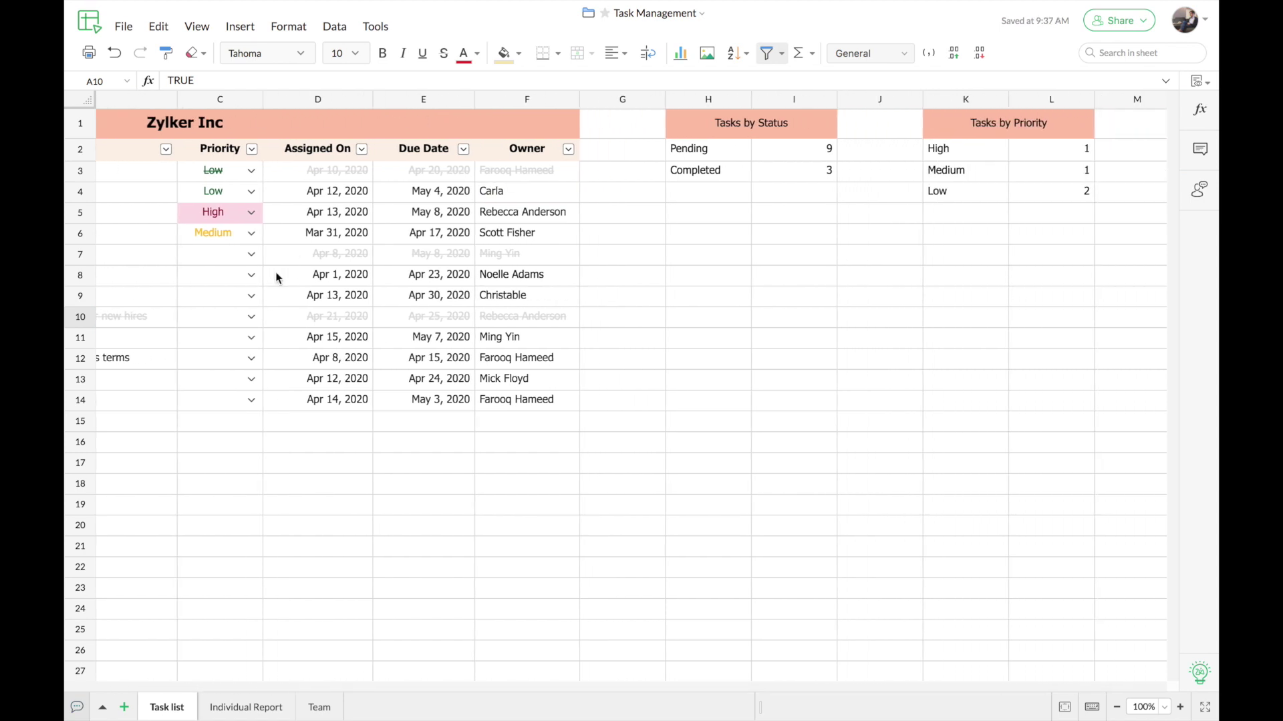
scroll(276, 277, "right", 2)
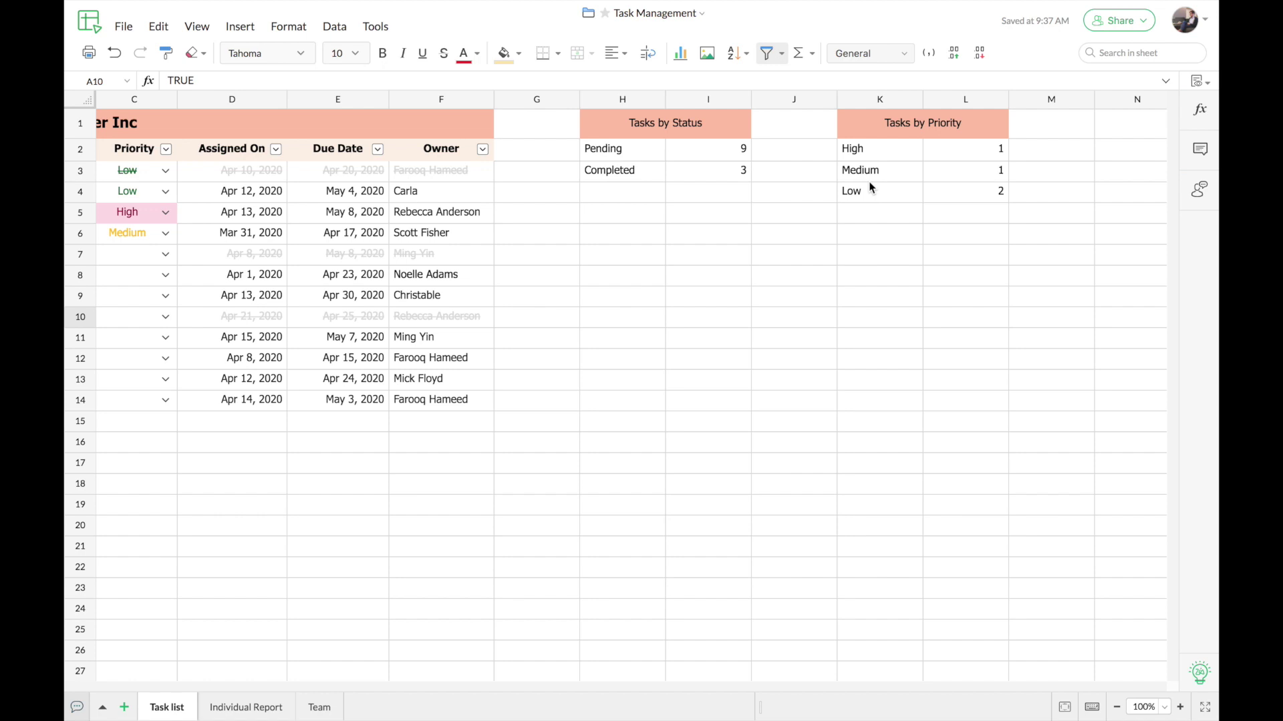
left_click(712, 150)
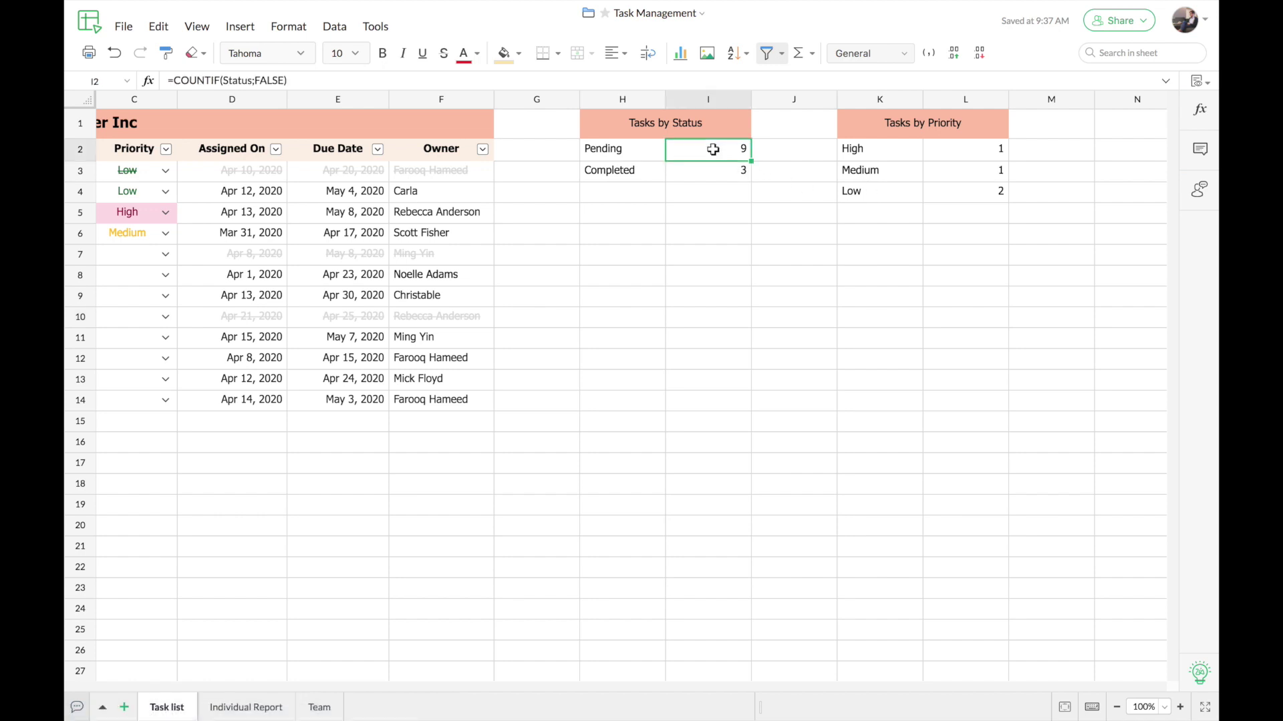
key("F2")
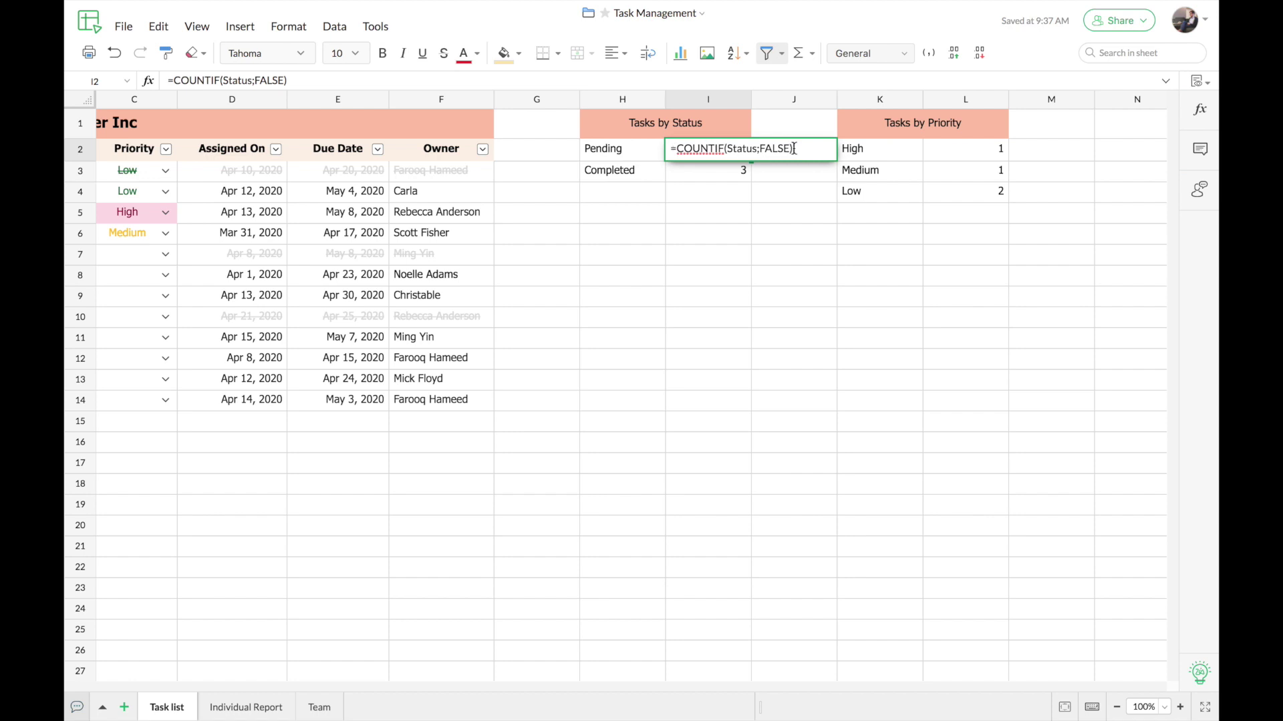
key("Return")
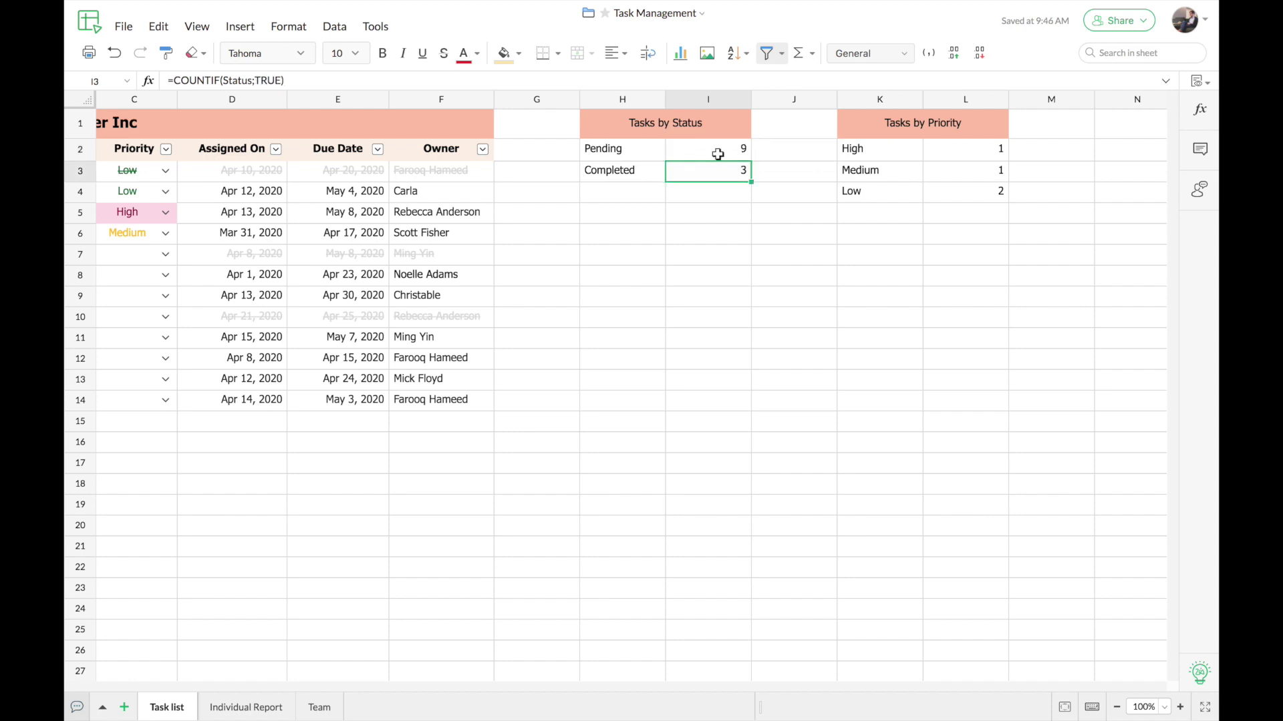
left_click(956, 147)
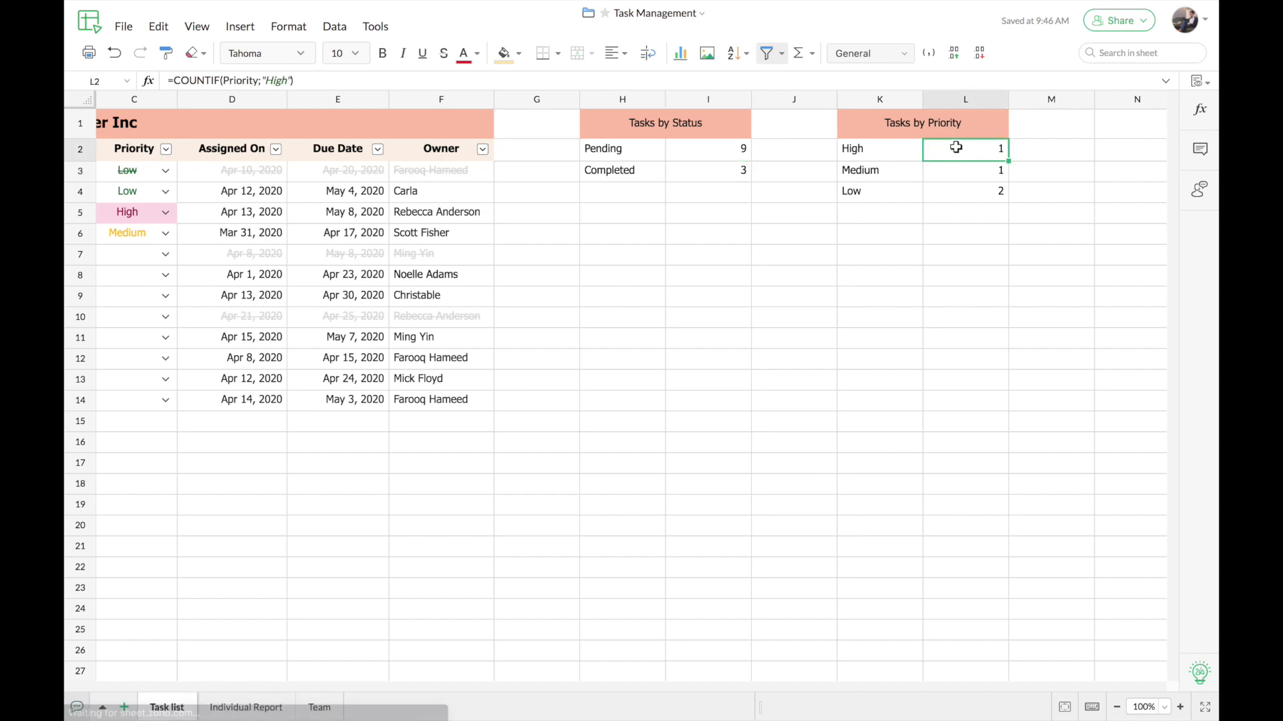
double_click(956, 147)
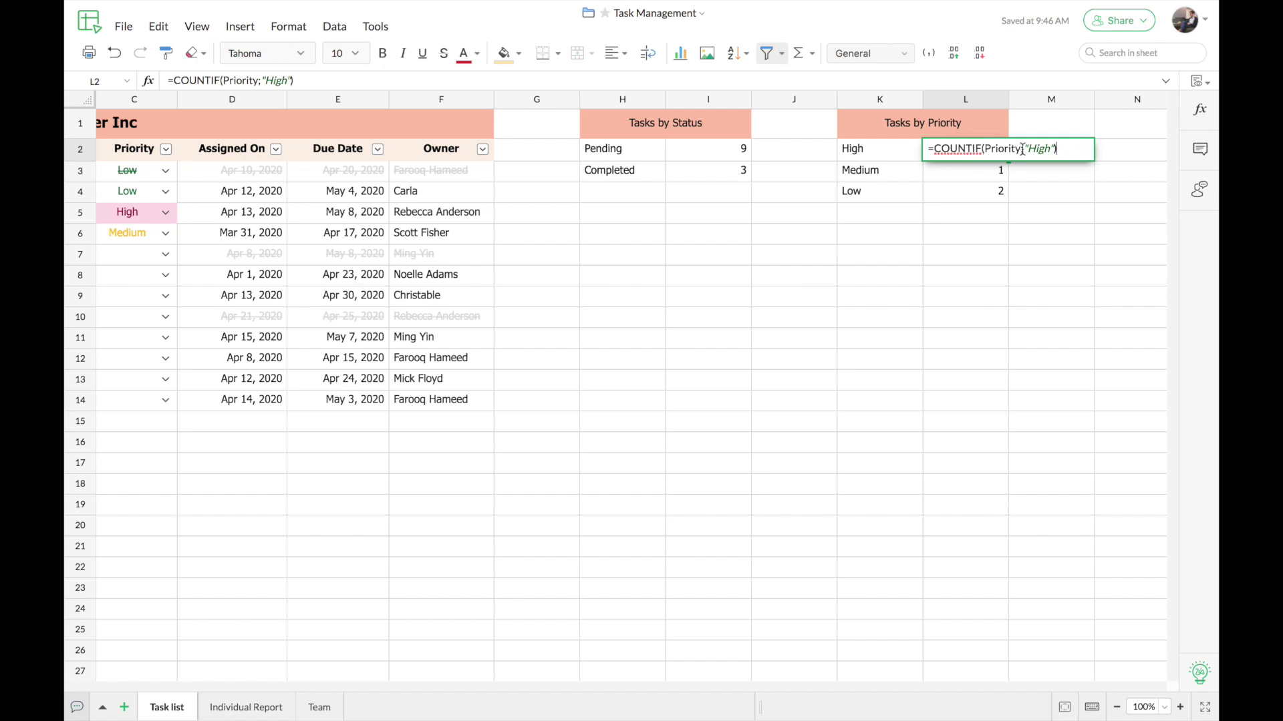
key("Escape")
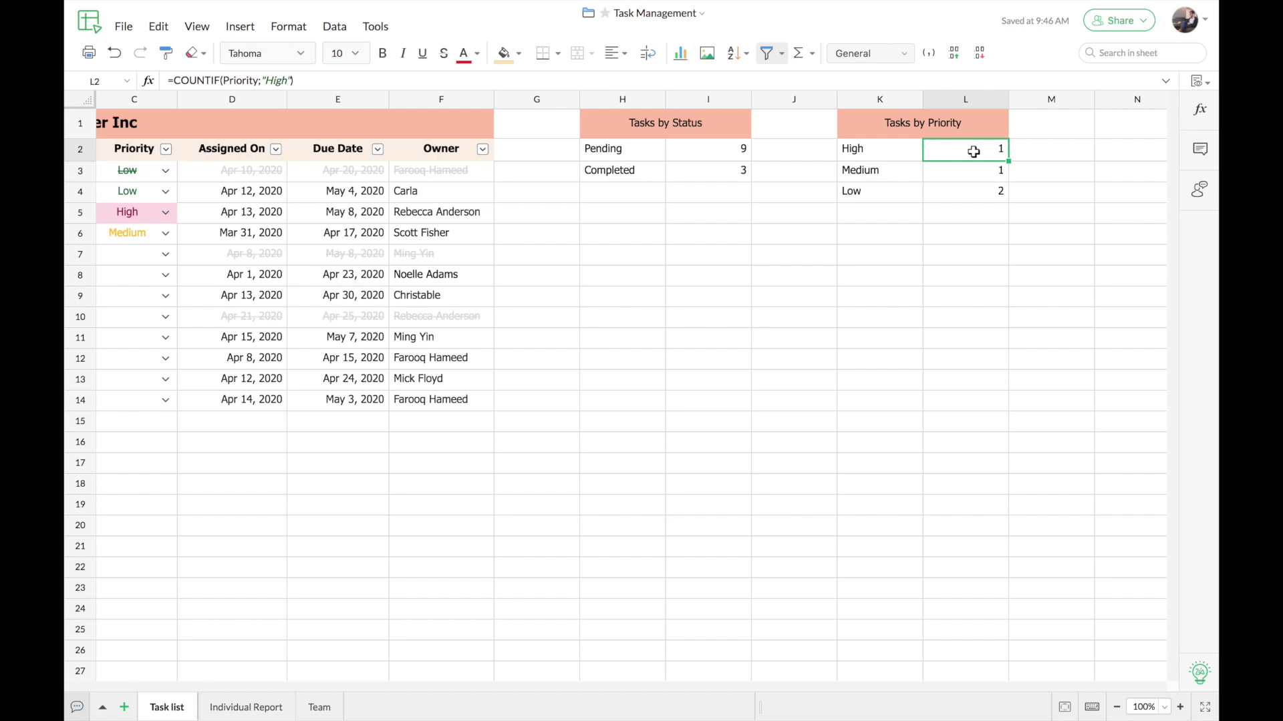
scroll(904, 233, "left", 5)
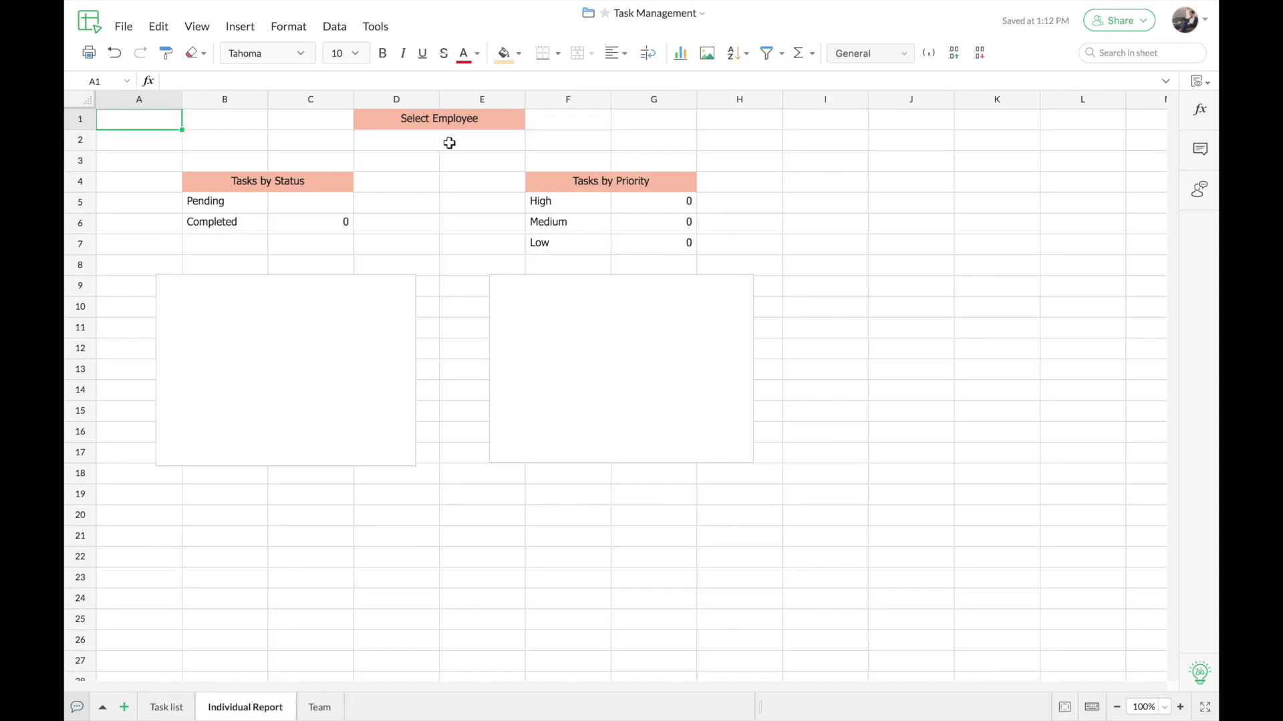
Step: Start a data validation on the Select Employee cell D2 of the Individual Report sheet with Cell range as the criteria
left_click(449, 143)
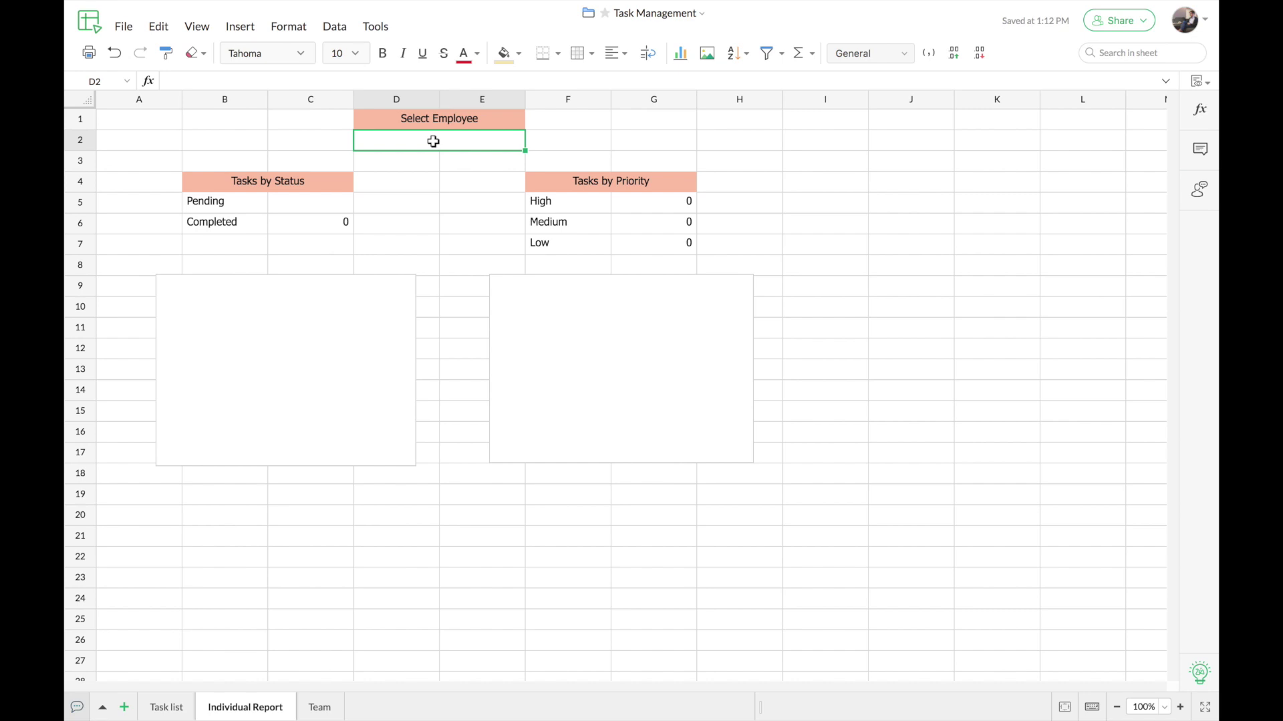
left_click(334, 27)
left_click(415, 123)
left_click(591, 330)
left_click(578, 492)
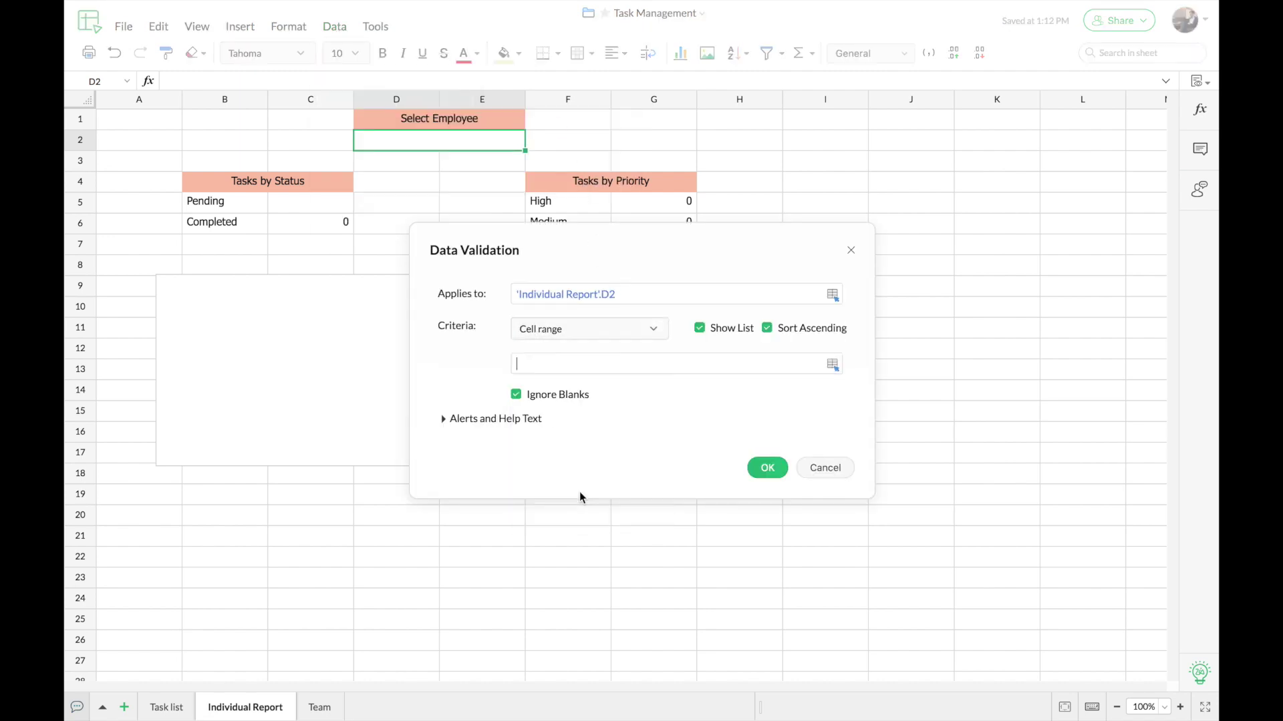
Step: Apply the validation with Team.$A$2:$A$11 as its source range, and choose the second employee suggested for "r" in D2
left_click(833, 367)
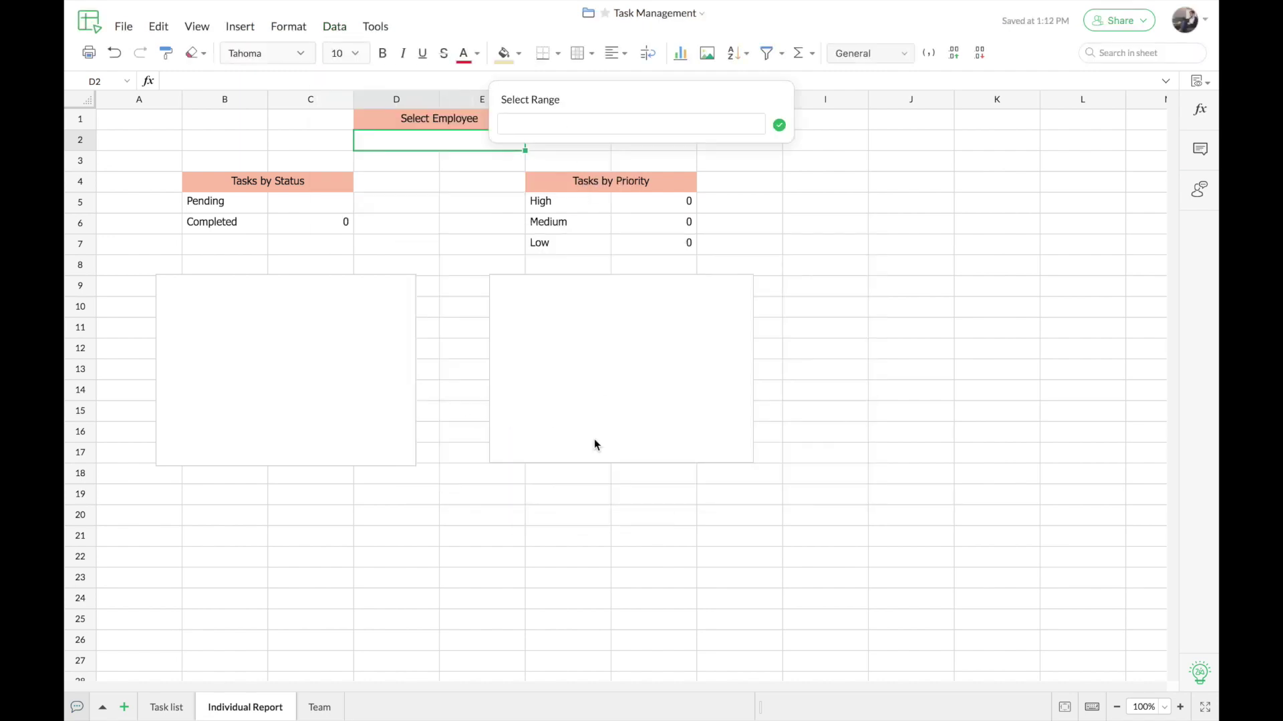
left_click(319, 707)
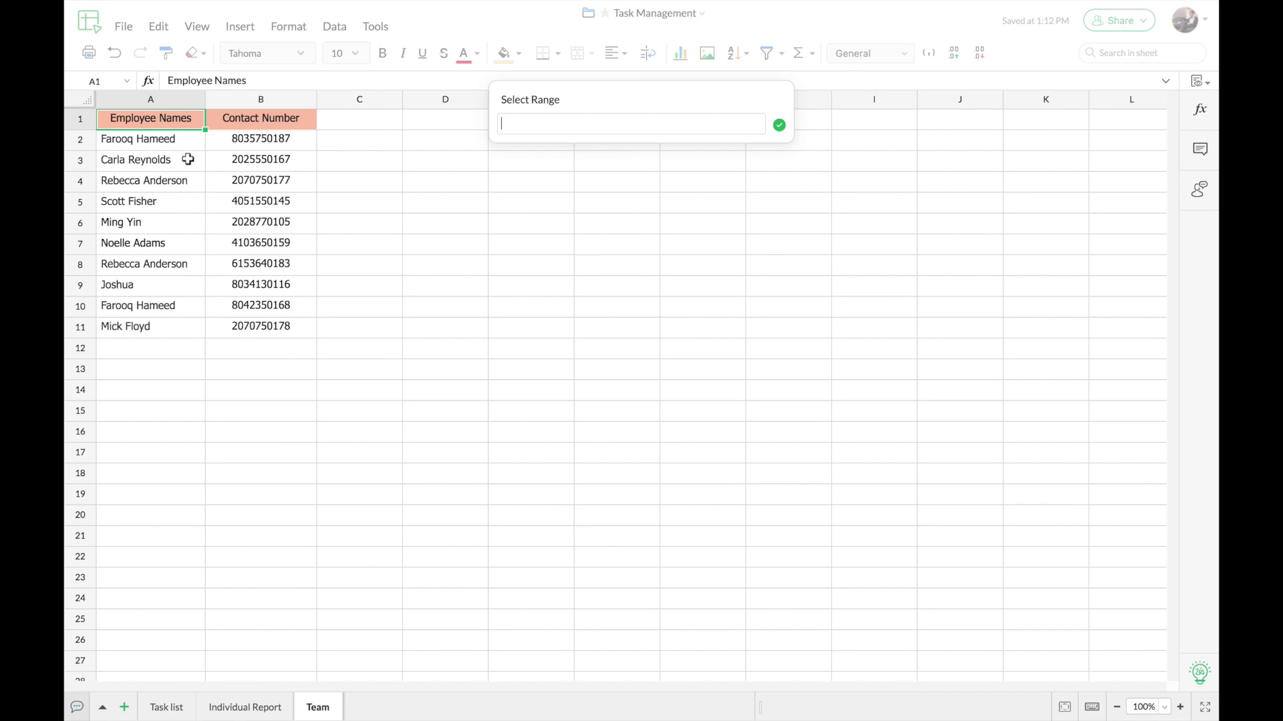
left_click_drag(184, 140, 186, 320)
left_click(779, 125)
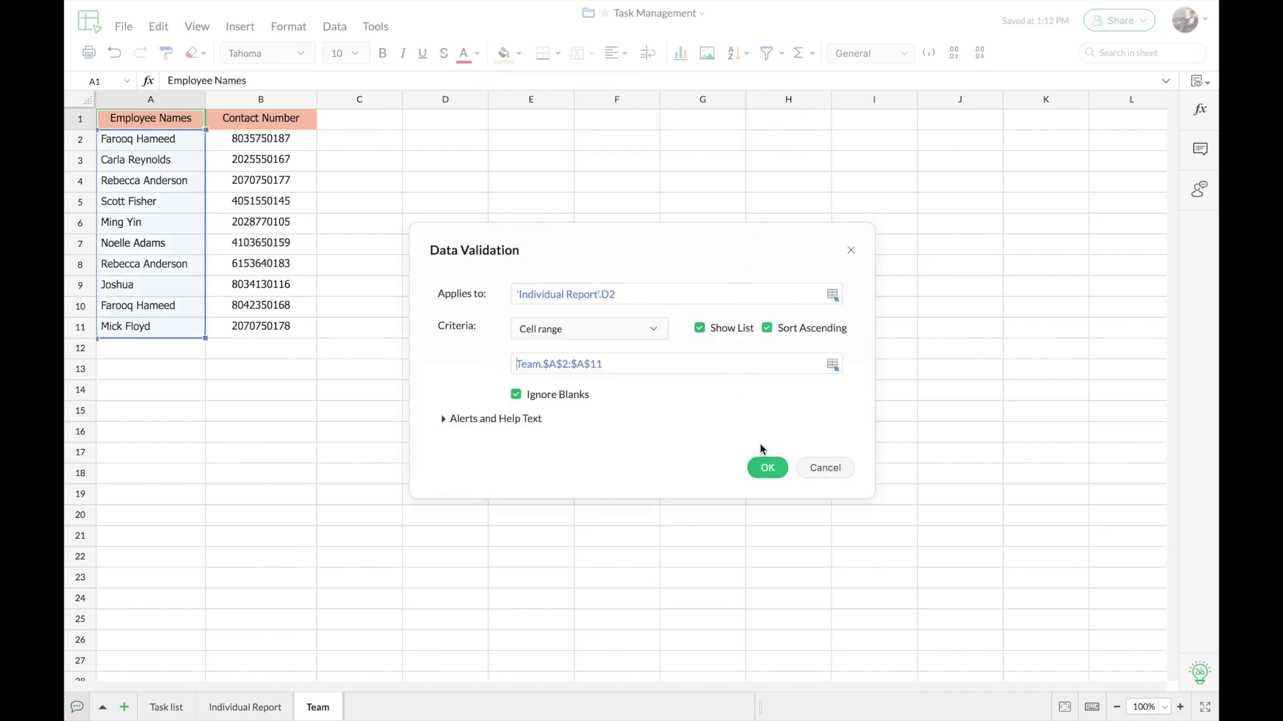
left_click(767, 467)
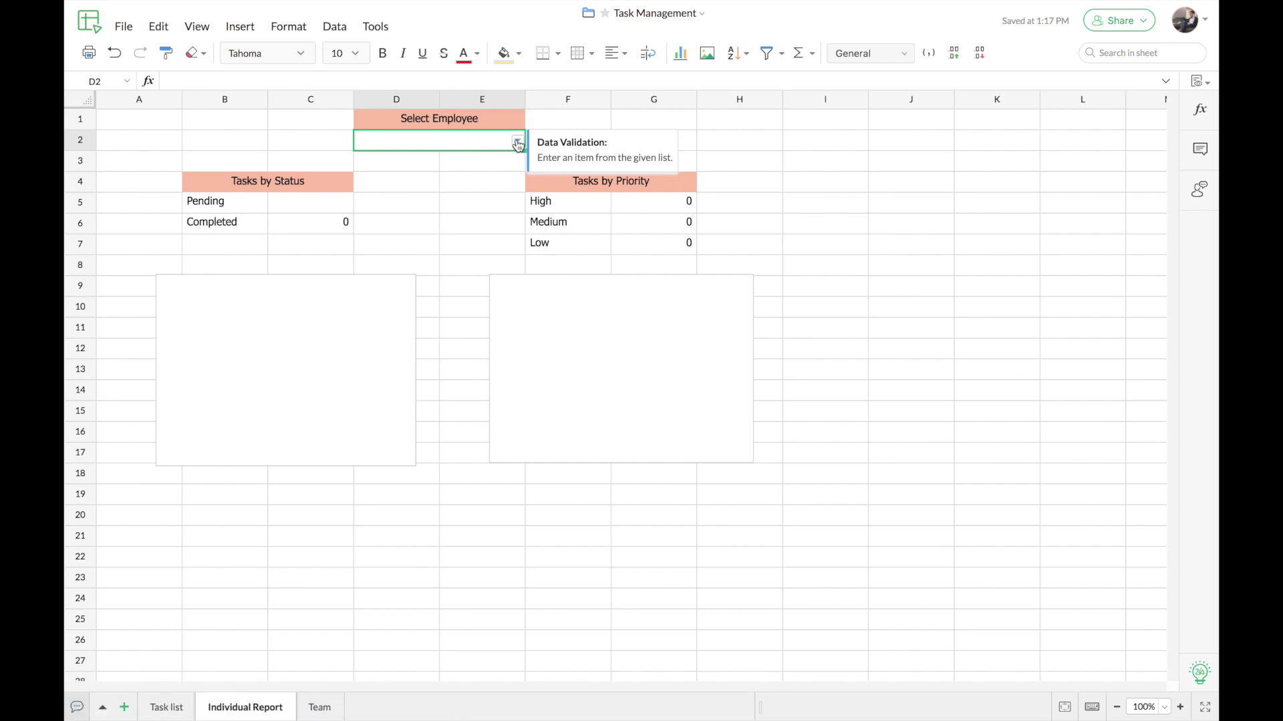
type("r")
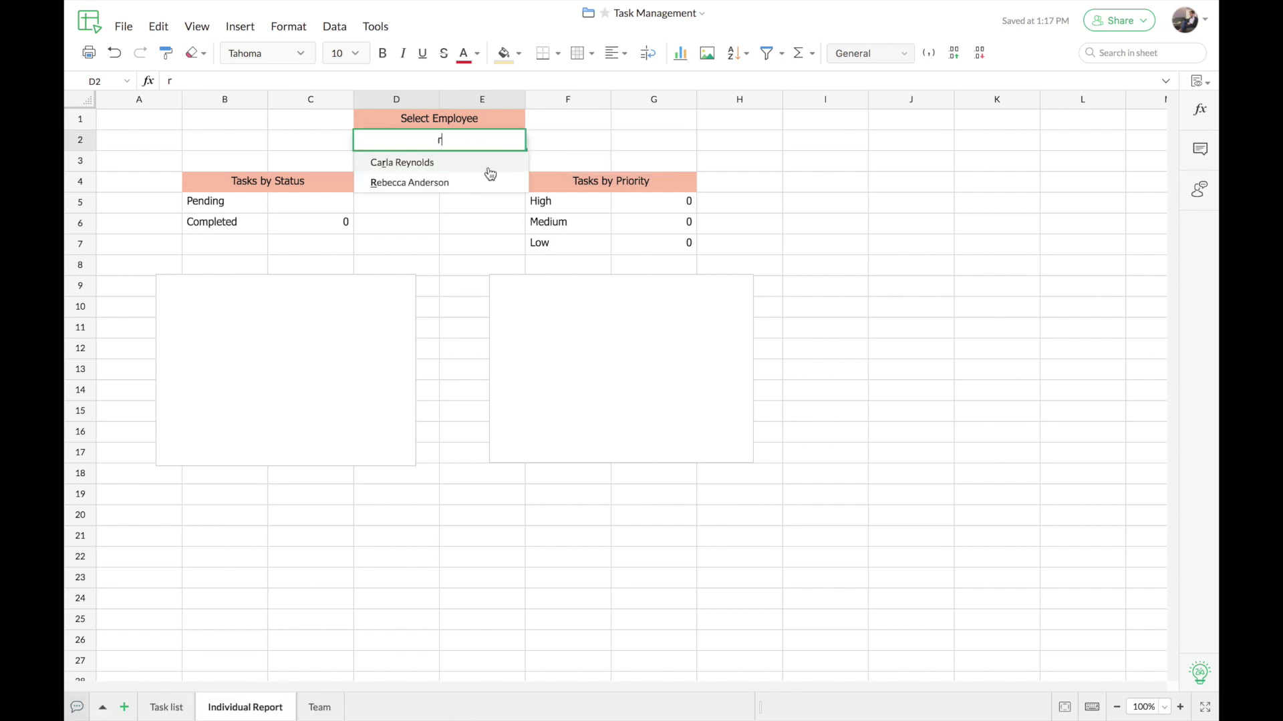
left_click(457, 186)
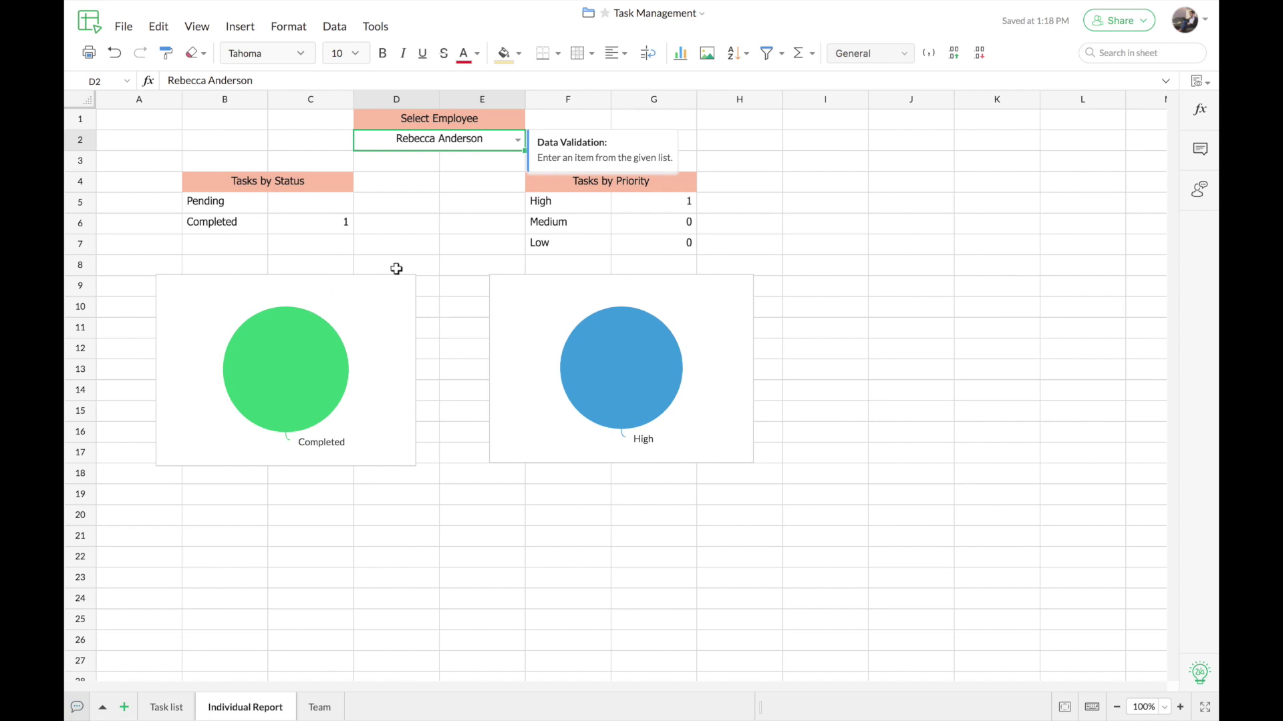
Step: Enter =COUNTIFS(Owner,D2,Status,FALSE) in C5 to count the selected employee's pending tasks
left_click(325, 204)
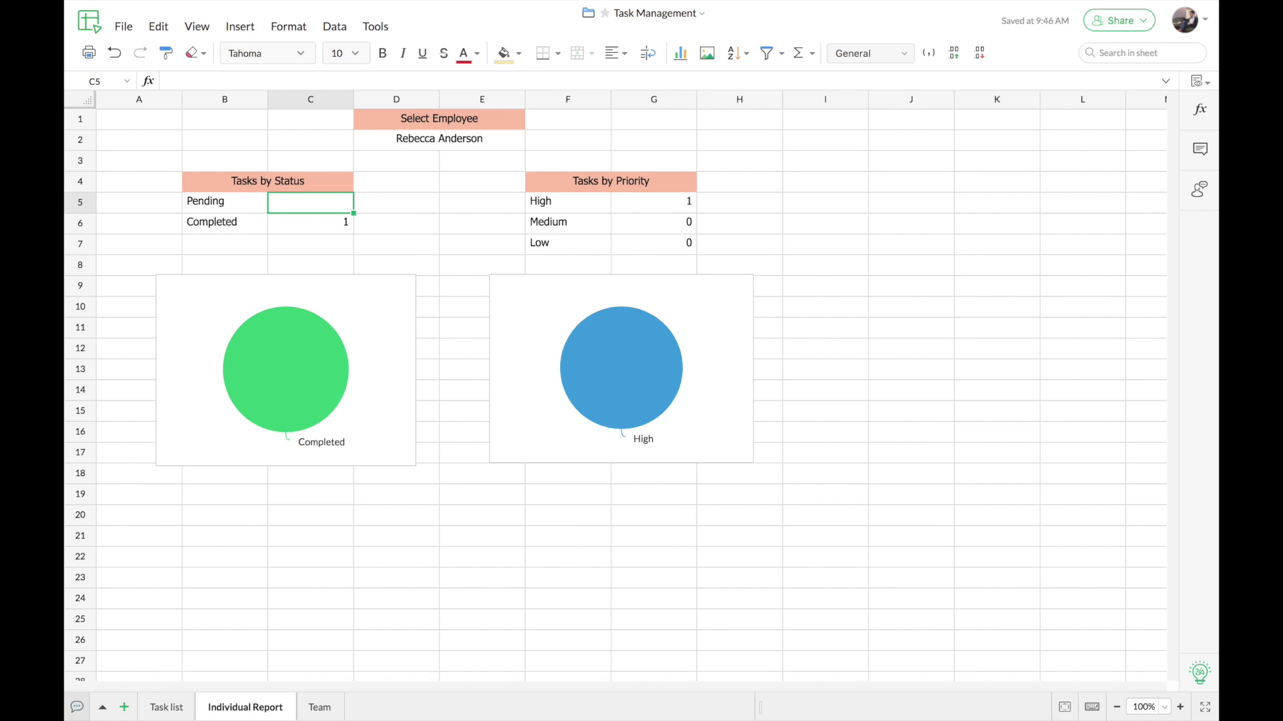
type("=countifs")
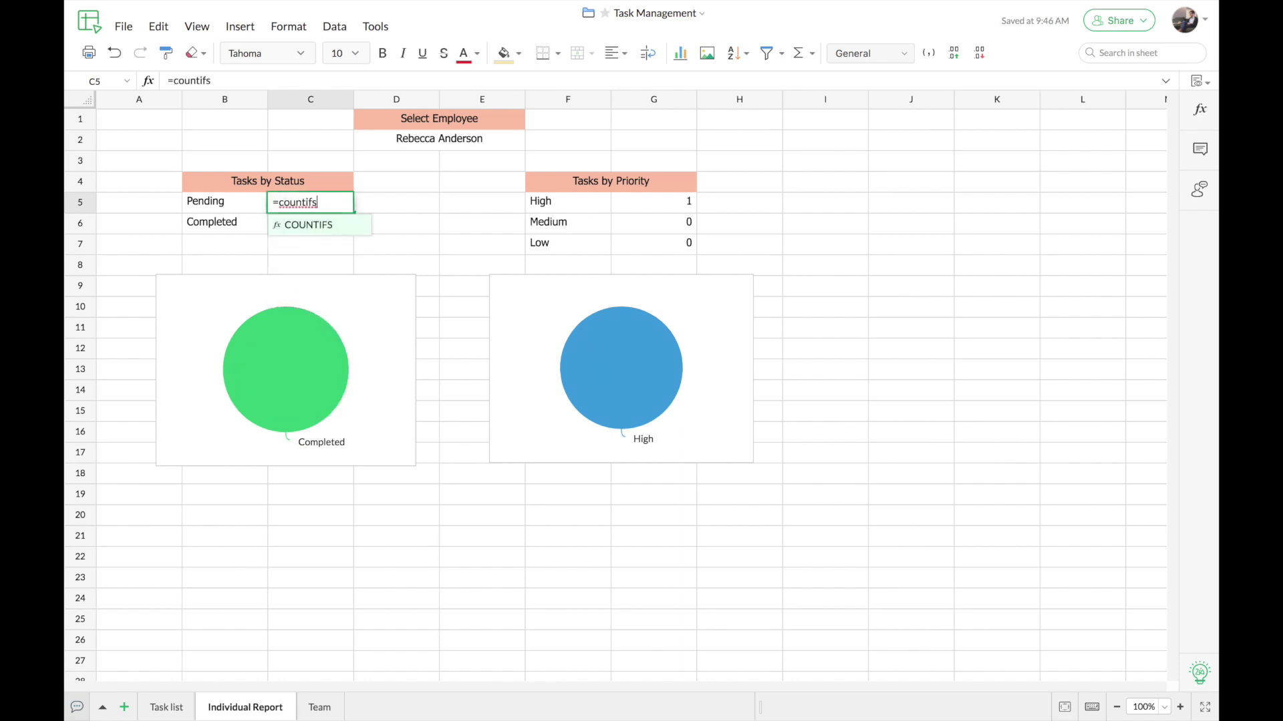
key("Tab")
type("owner")
left_click(349, 254)
type(",")
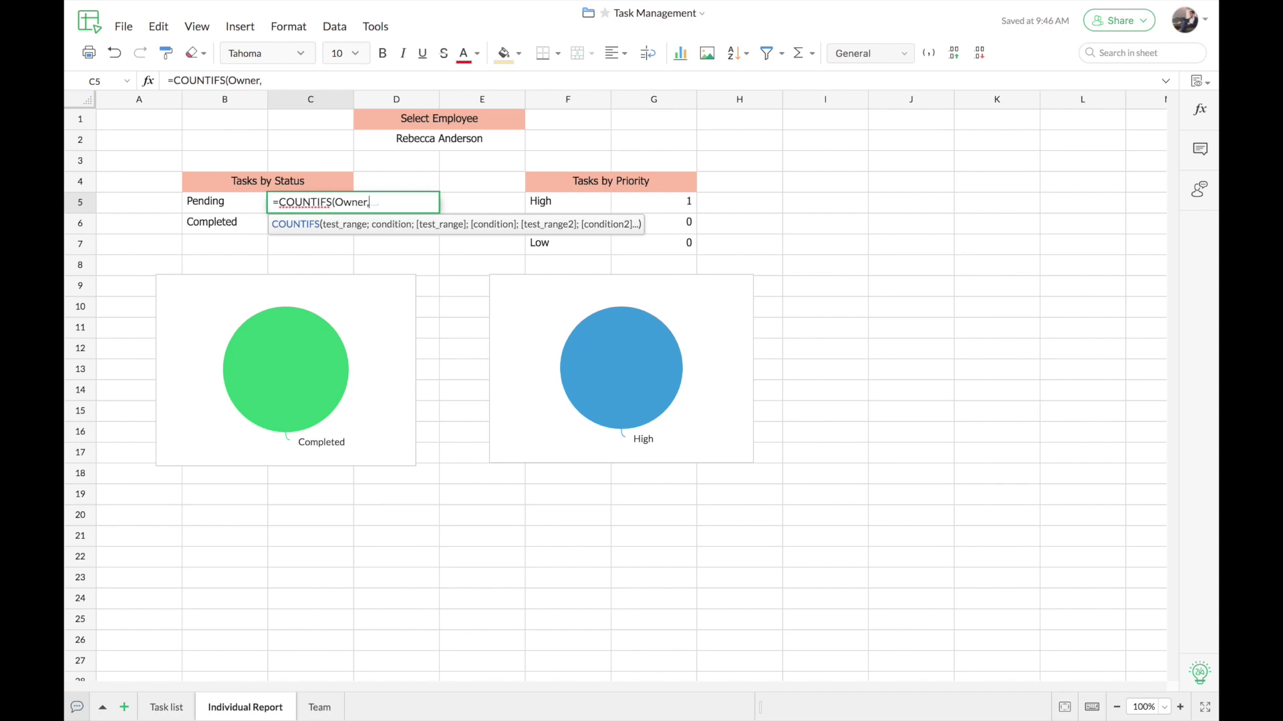
left_click(435, 140)
type(",status")
left_click(380, 246)
type(",FAL")
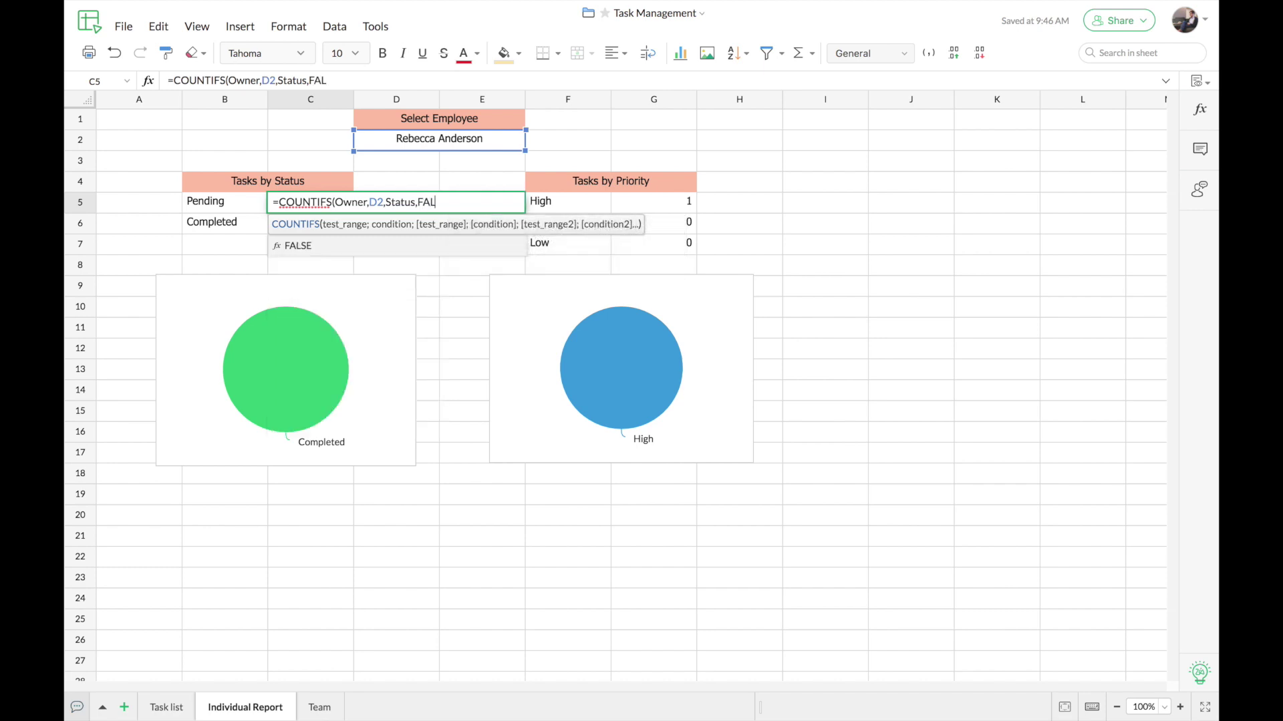
type("SE")
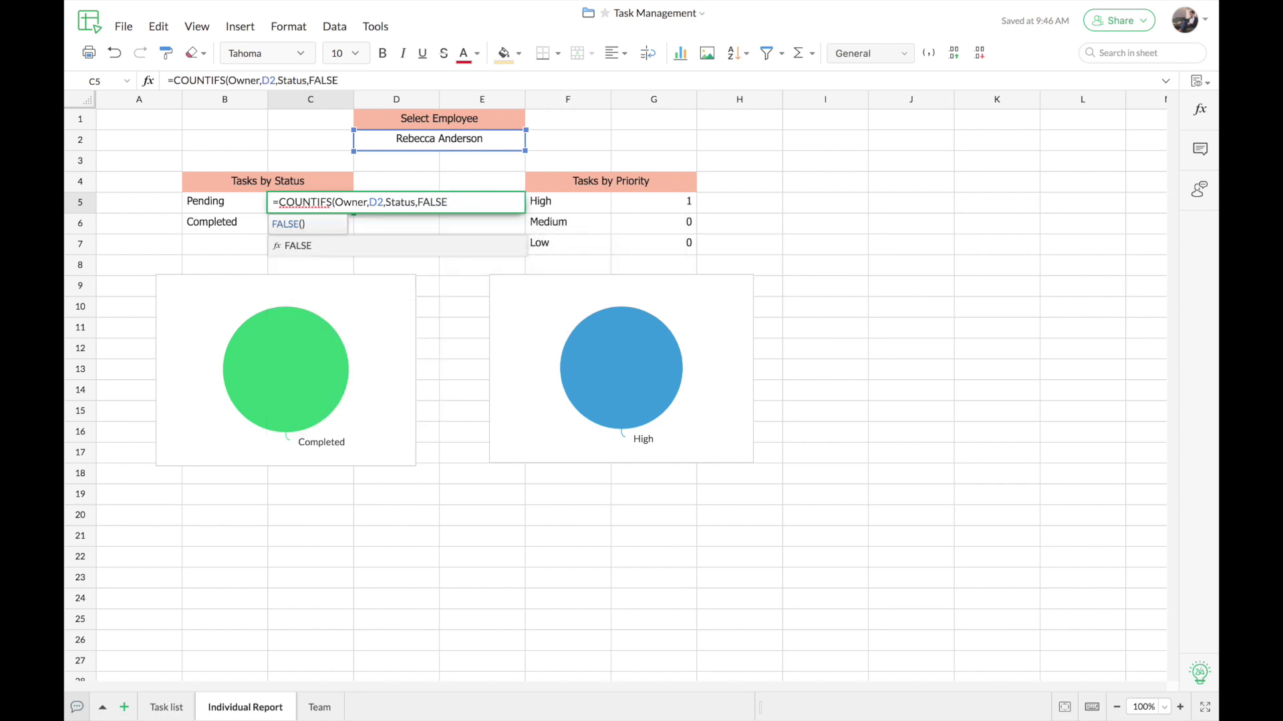
type(")")
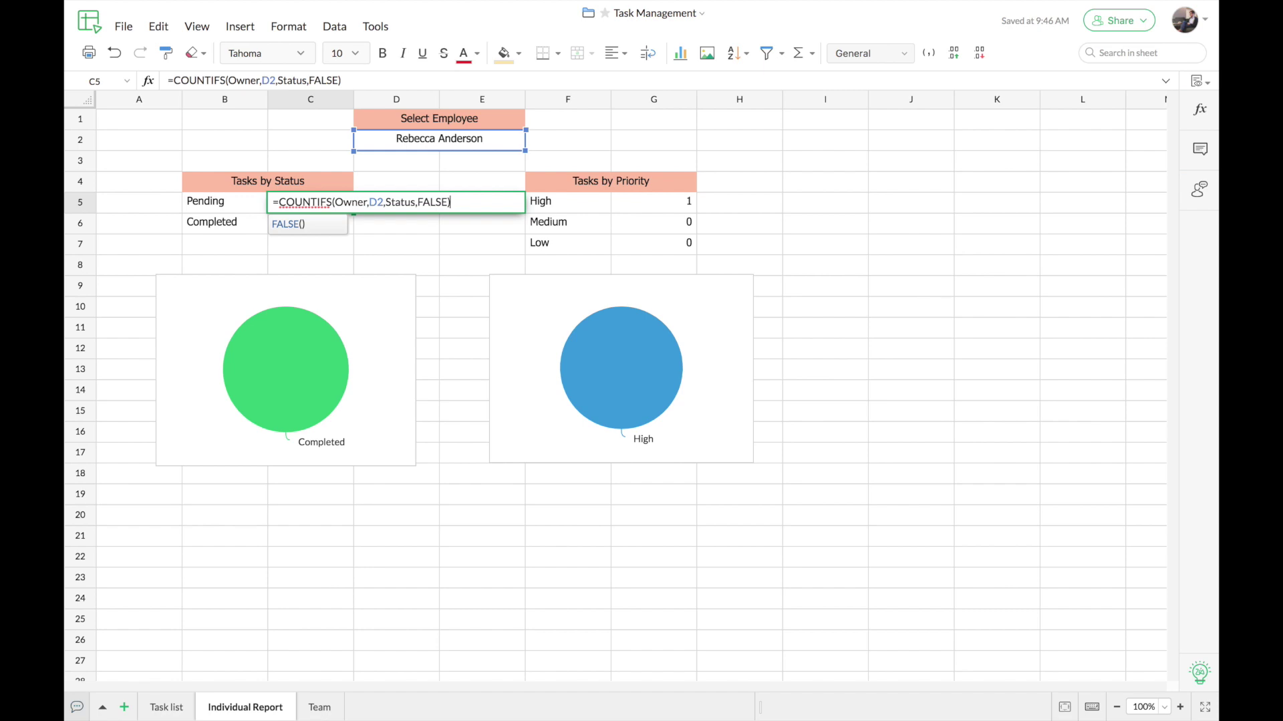
key("Return")
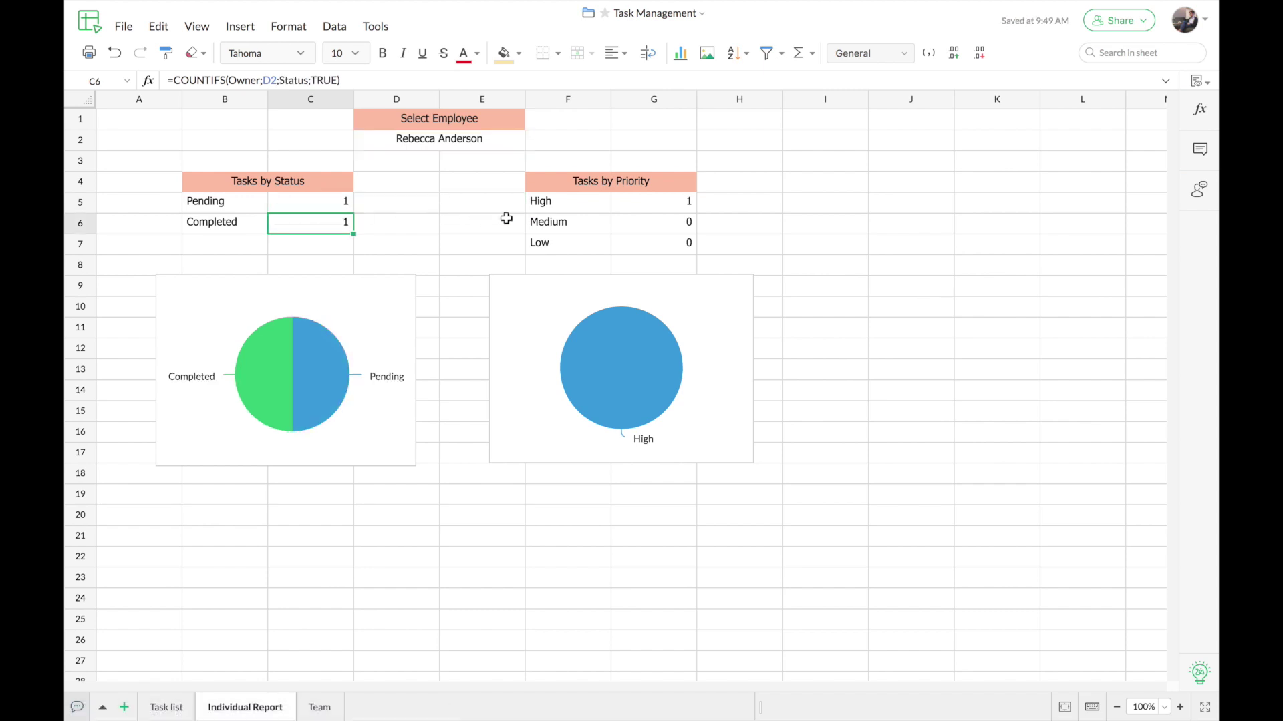
Step: Examine the COUNTIFS formula behind the selected employee's High count in Tasks by Priority
left_click(639, 205)
double_click(636, 201)
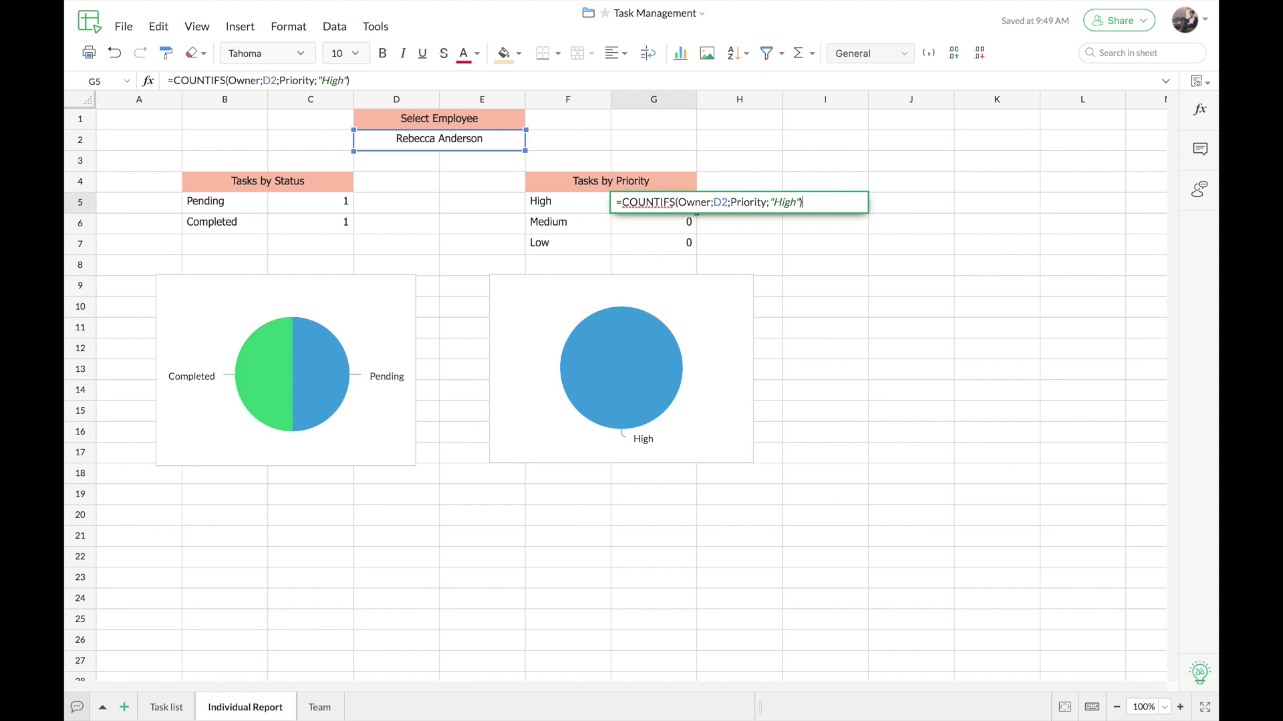
key("Return")
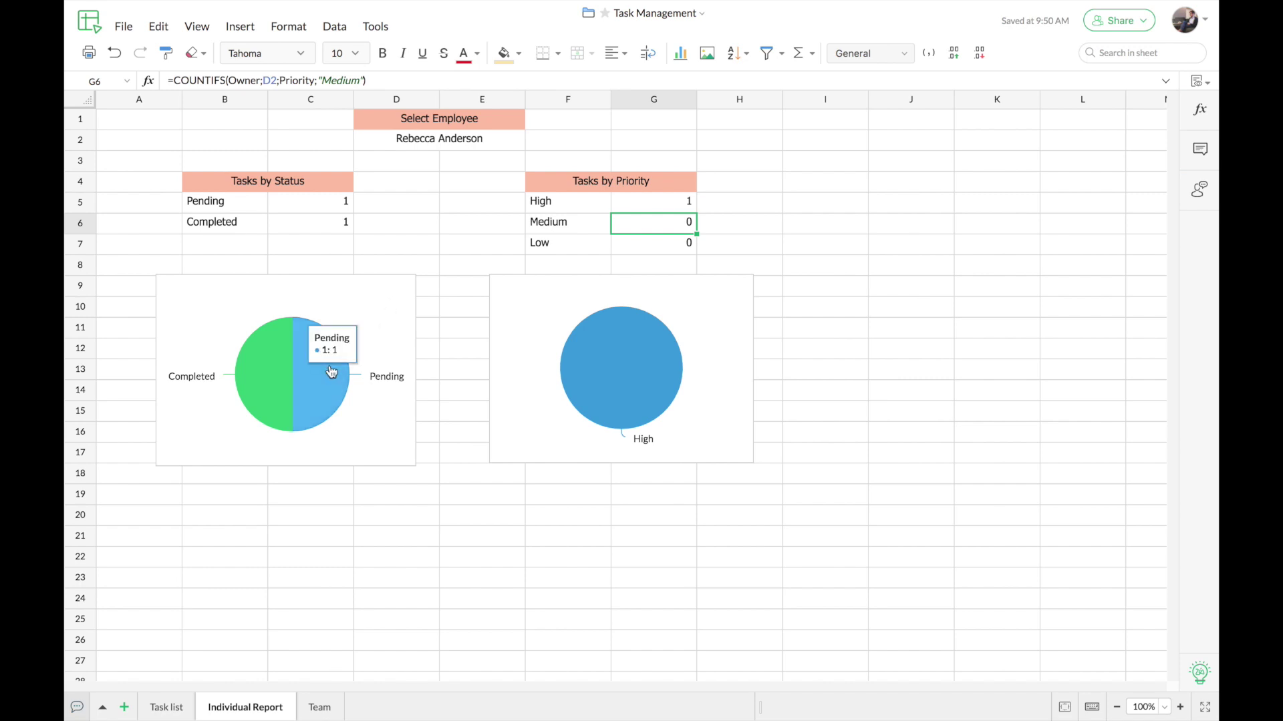
Step: Format the contact numbers in B2:B11 of the Team sheet with the regional Phone Number format
mouse_move(270, 379)
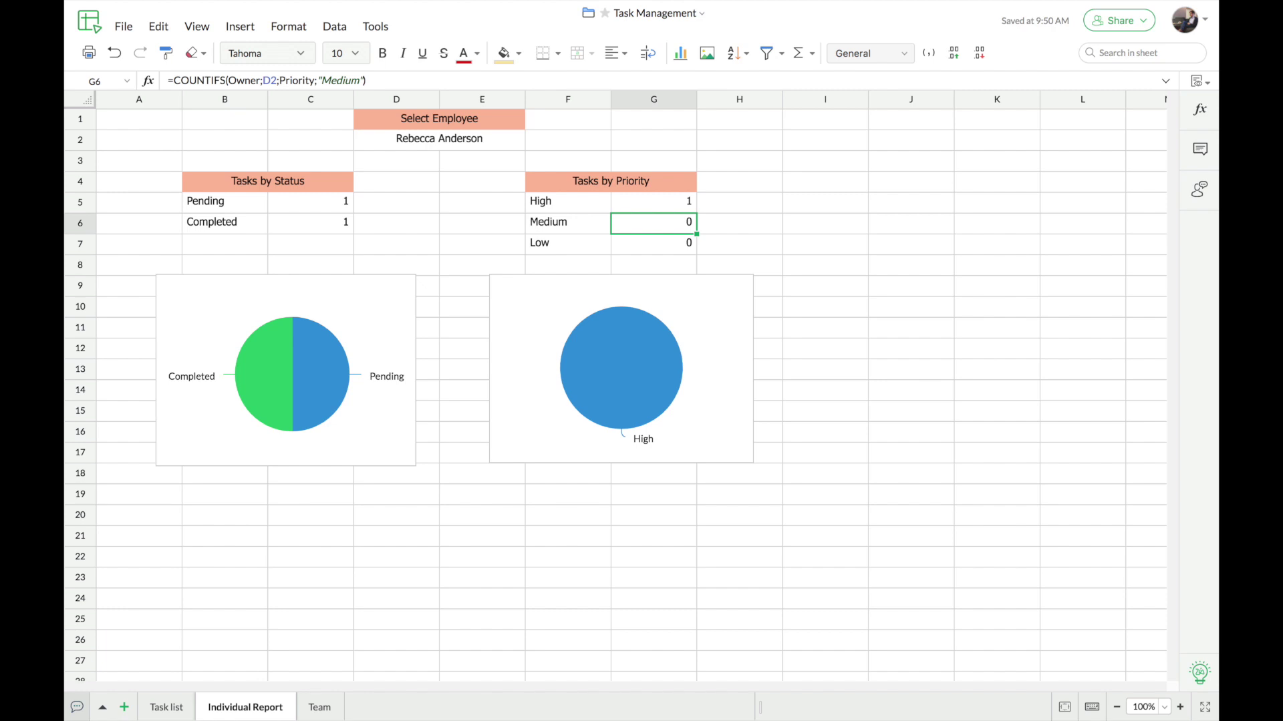
left_click(318, 707)
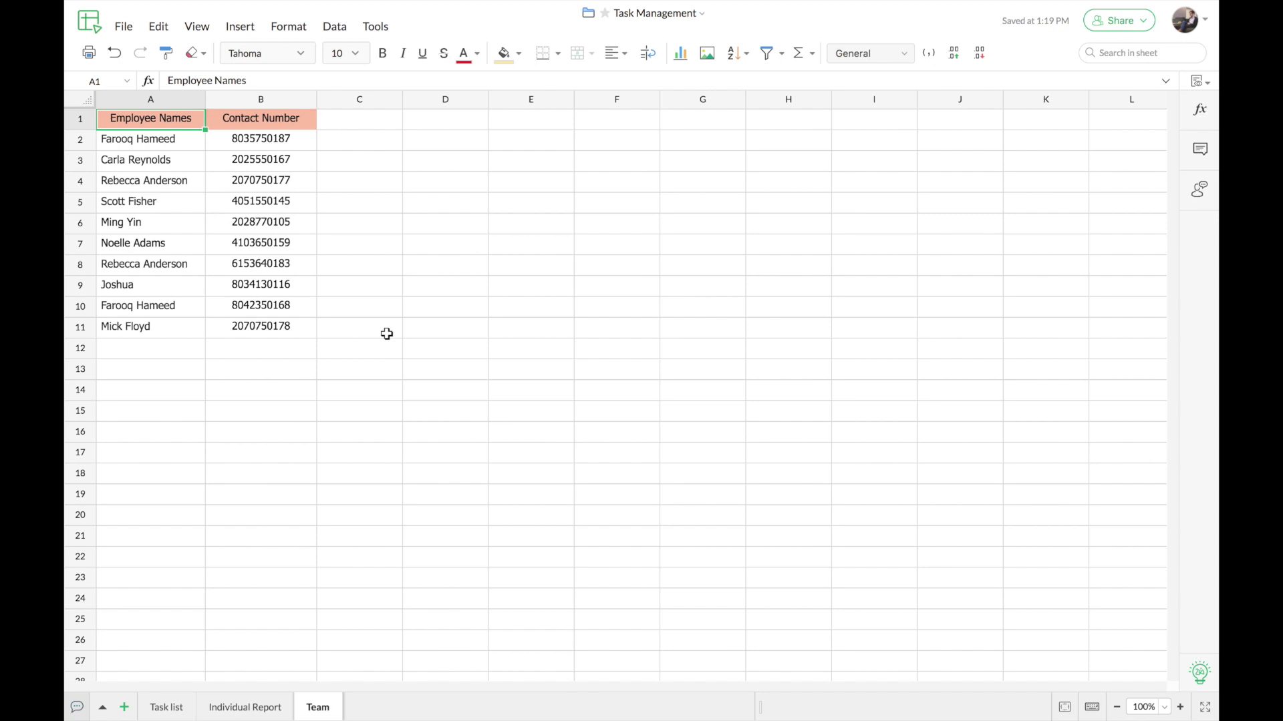
left_click_drag(300, 139, 300, 330)
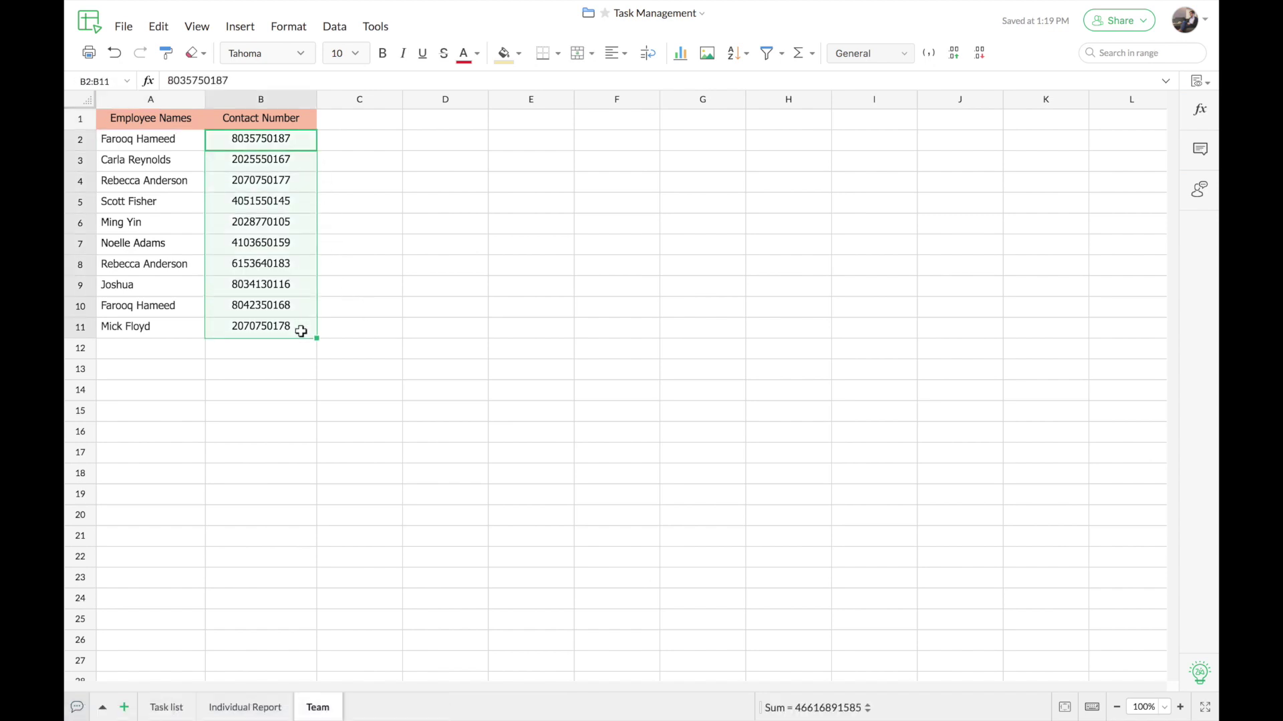
left_click(902, 53)
mouse_move(917, 306)
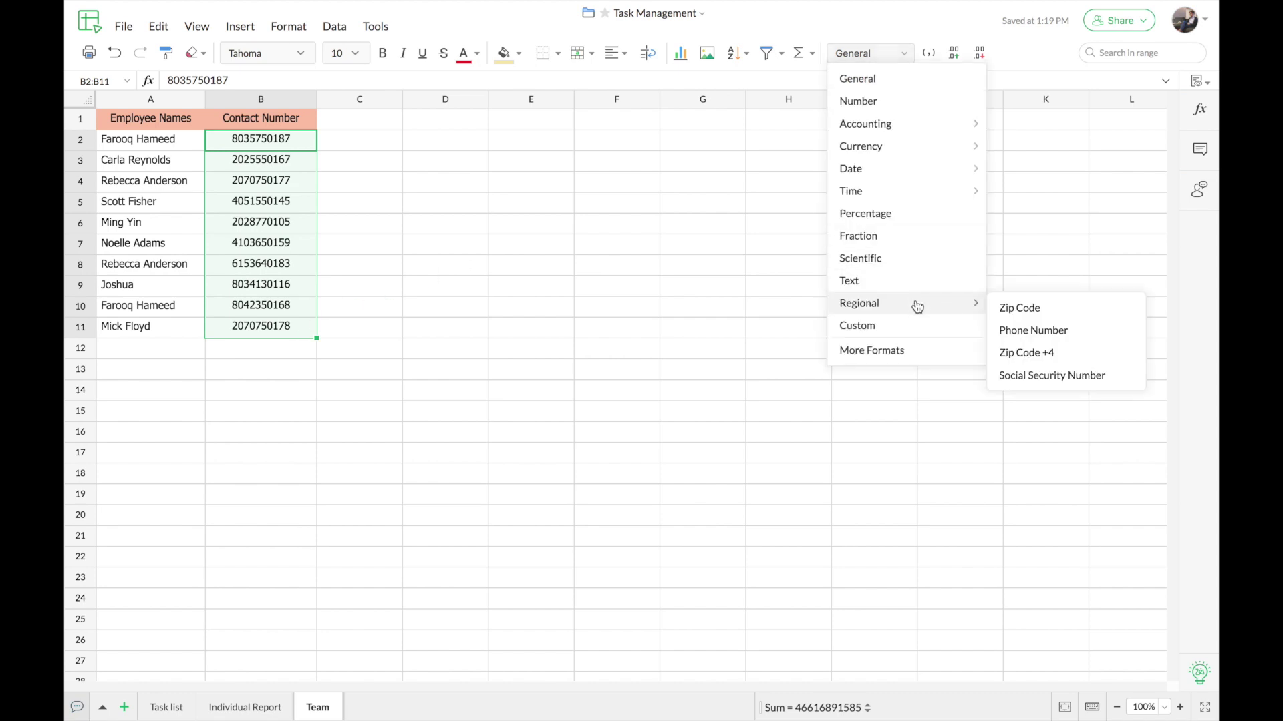
left_click(1082, 333)
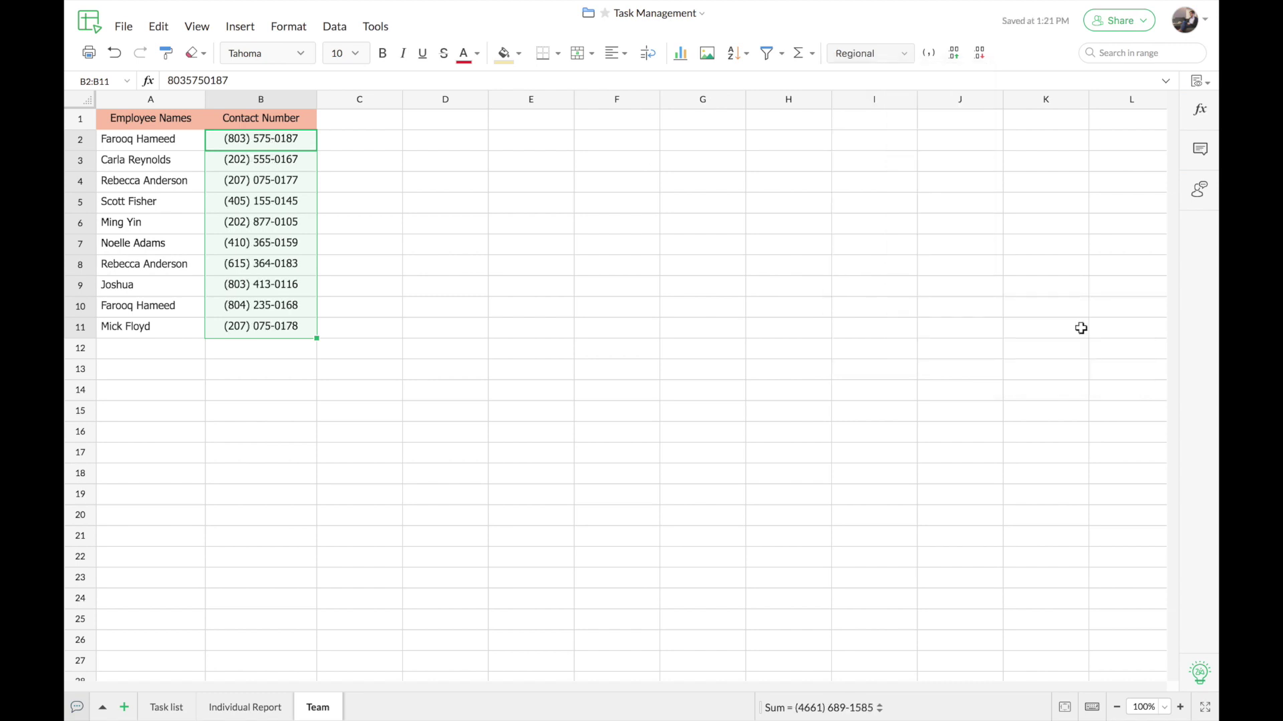
left_click(382, 257)
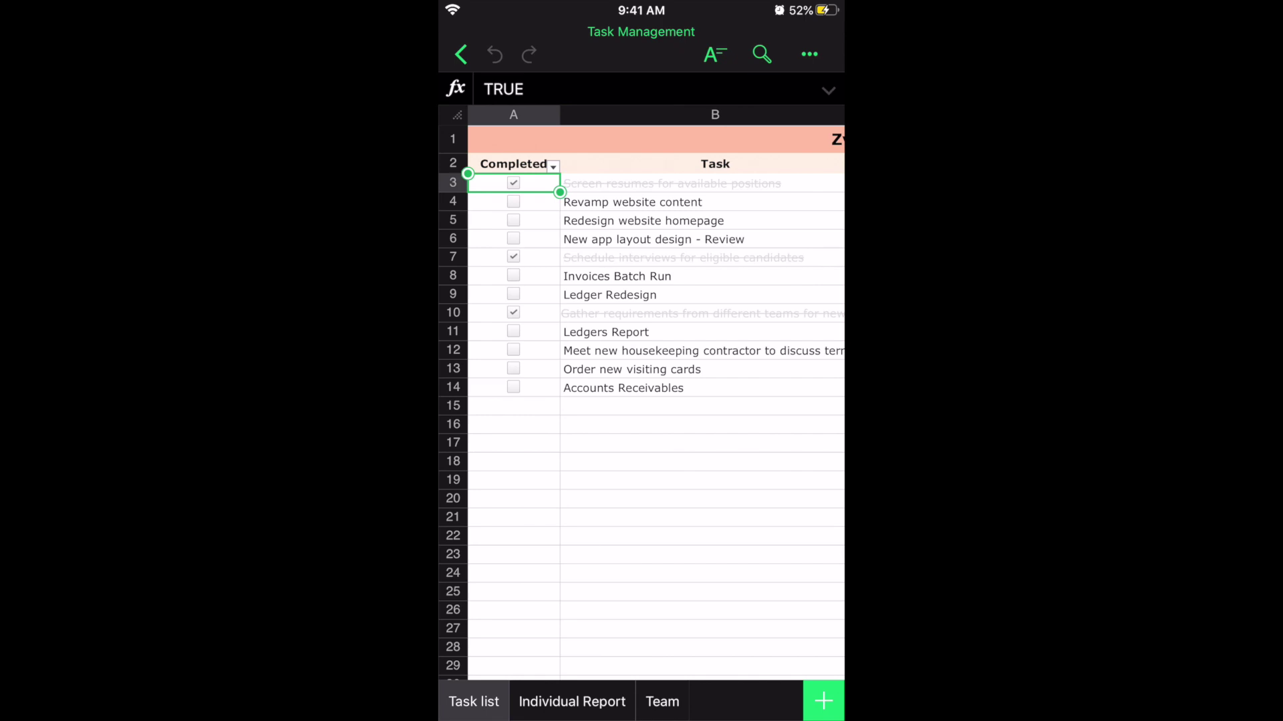
Step: In the Zoho Sheet mobile app, open the calendar for the due date in E13 of the Task list and return to the sheet
scroll(641, 401, "right", 10)
left_click(643, 443)
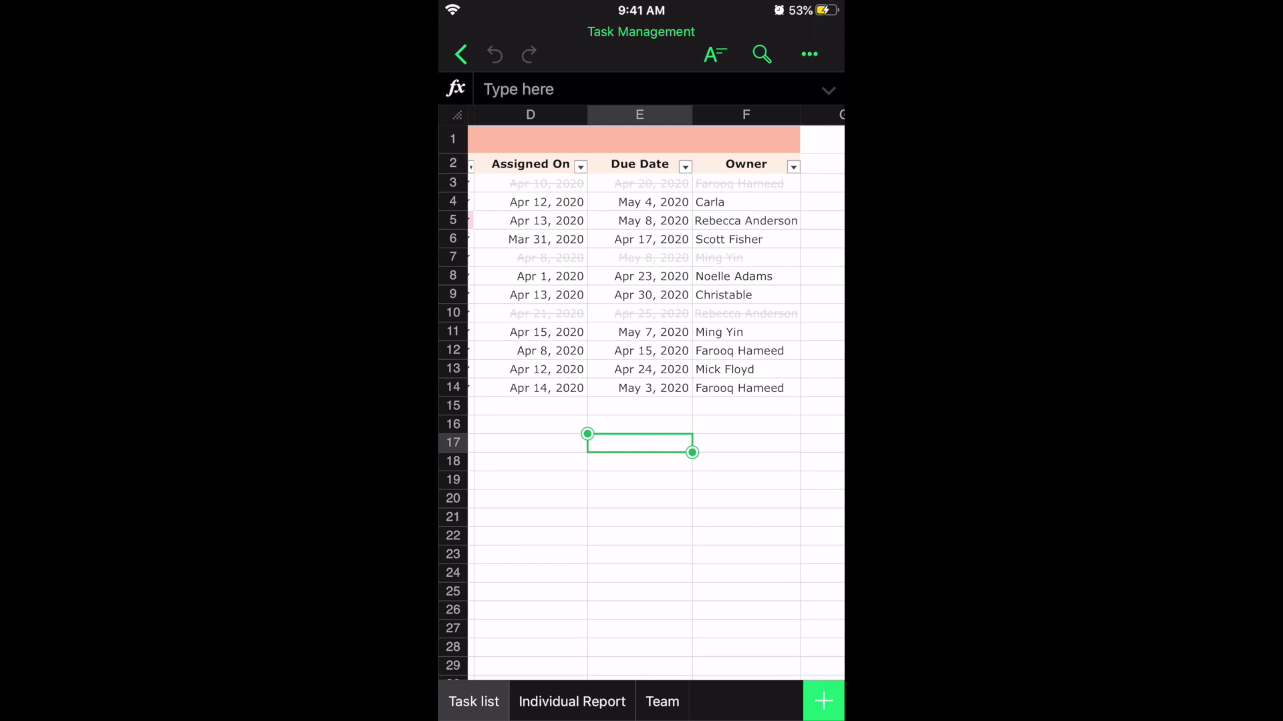
left_click(640, 370)
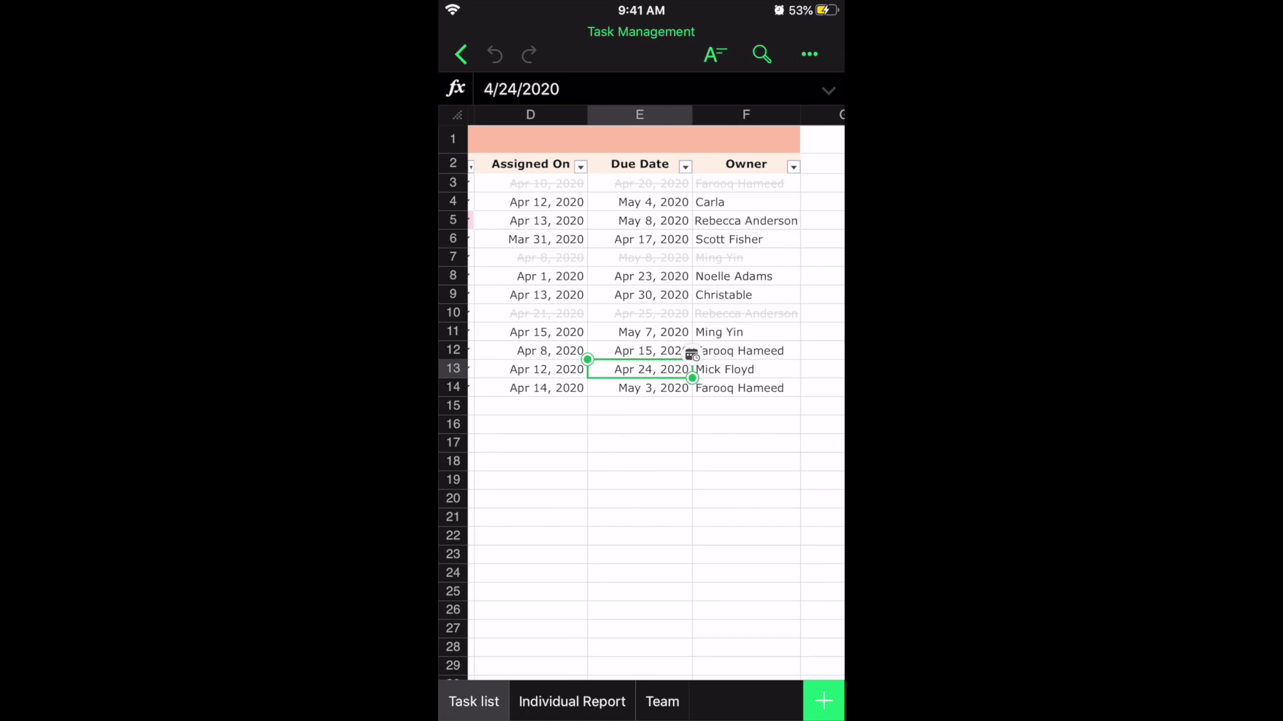
scroll(639, 370, "up", 5)
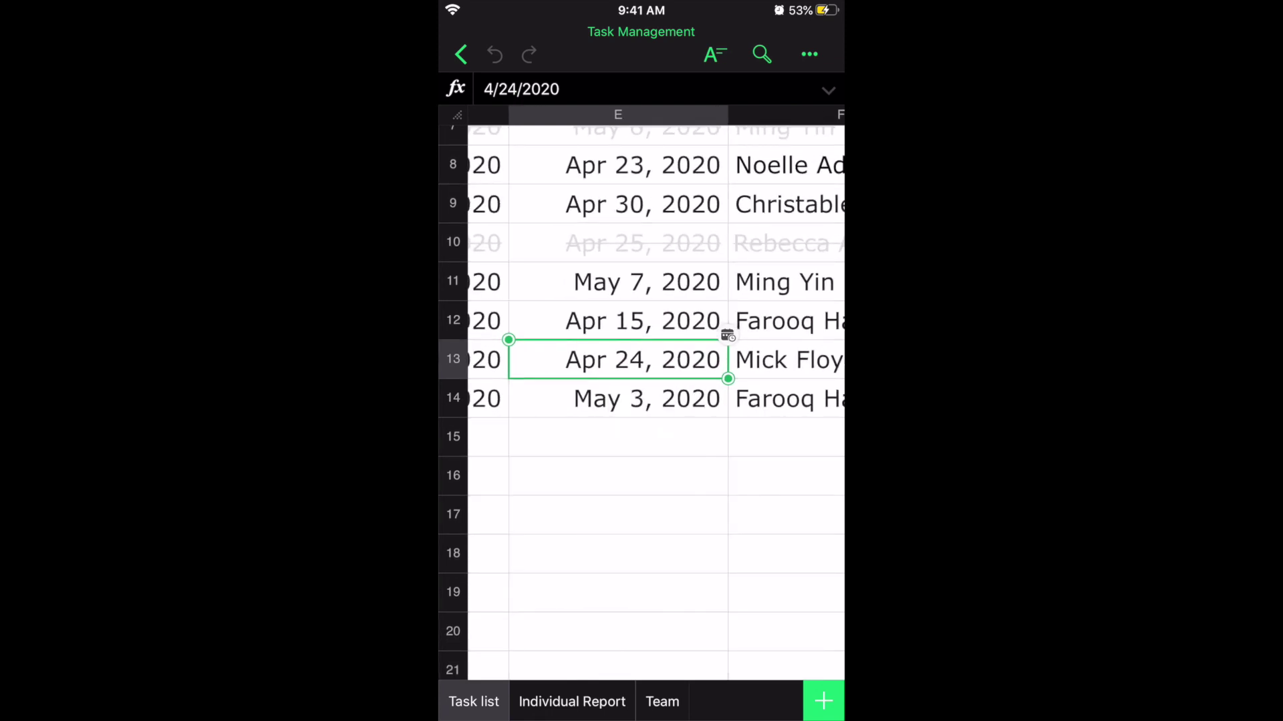
left_click(728, 336)
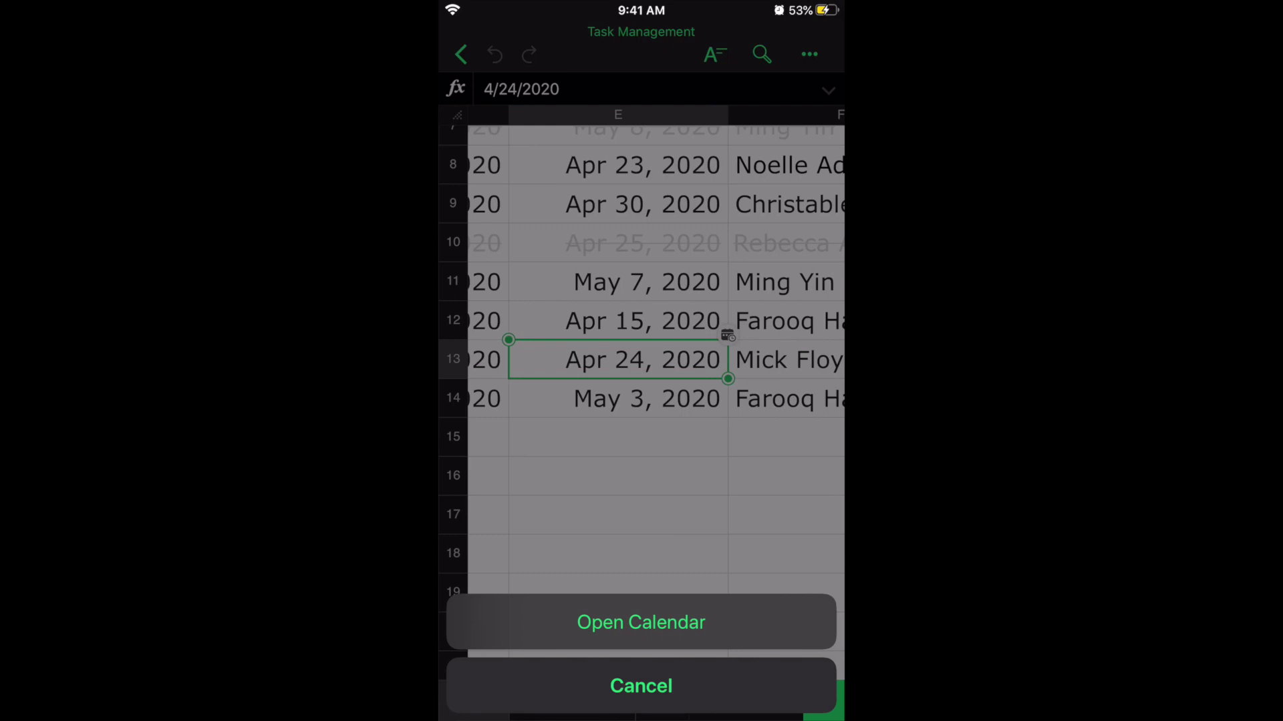
left_click(641, 622)
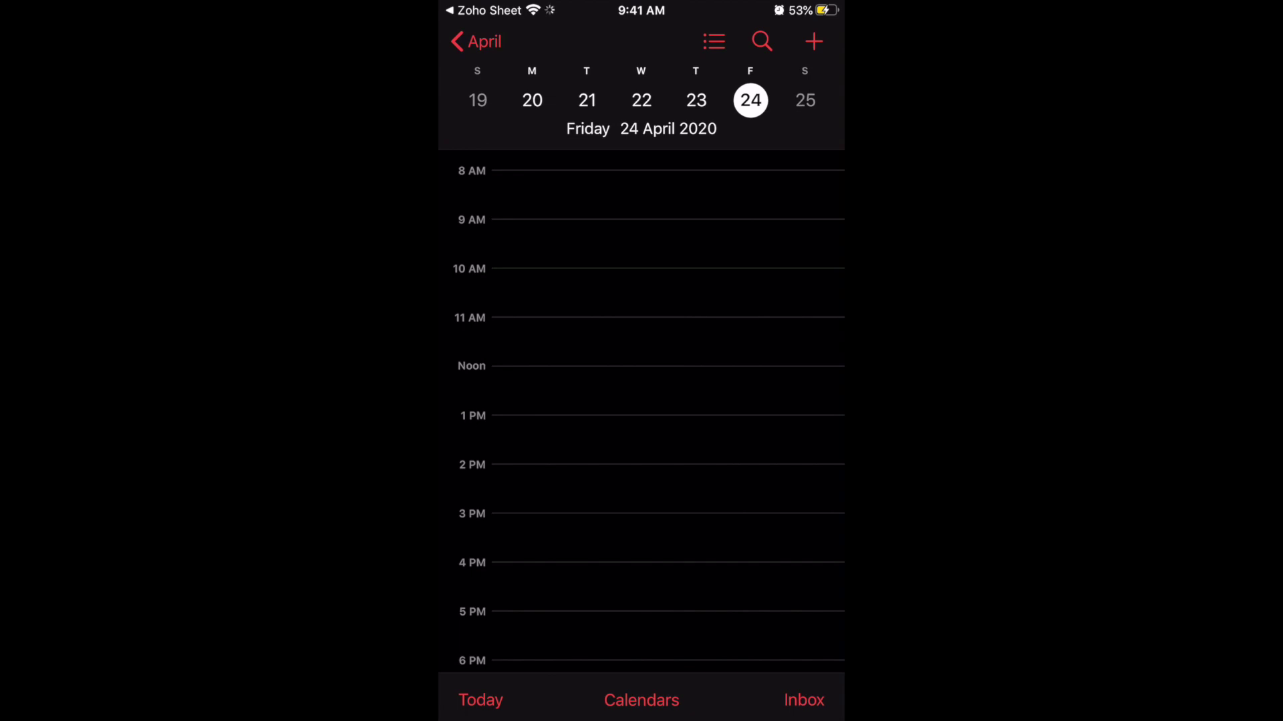
key("Home")
key("Home")
left_click_drag(748, 467, 748, 101)
left_click(628, 388)
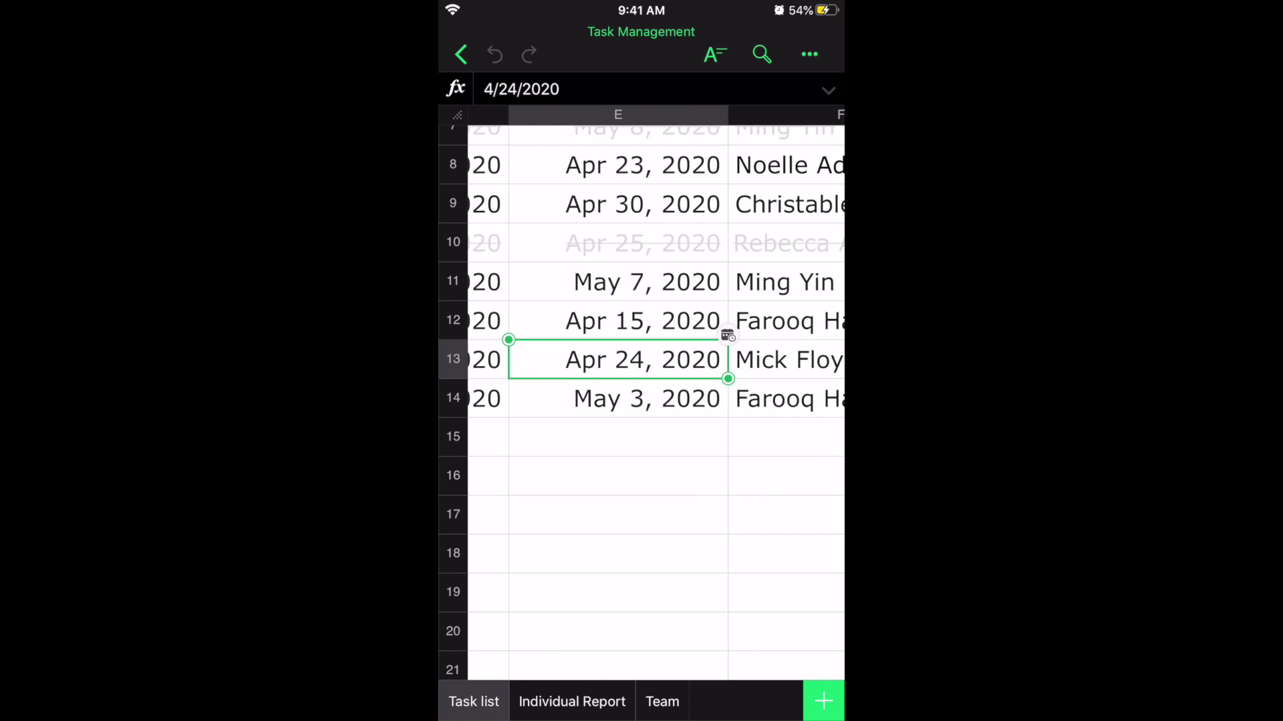
Step: Open a new text message to the contact number in B7 of the Team sheet and discard it
left_click(662, 701)
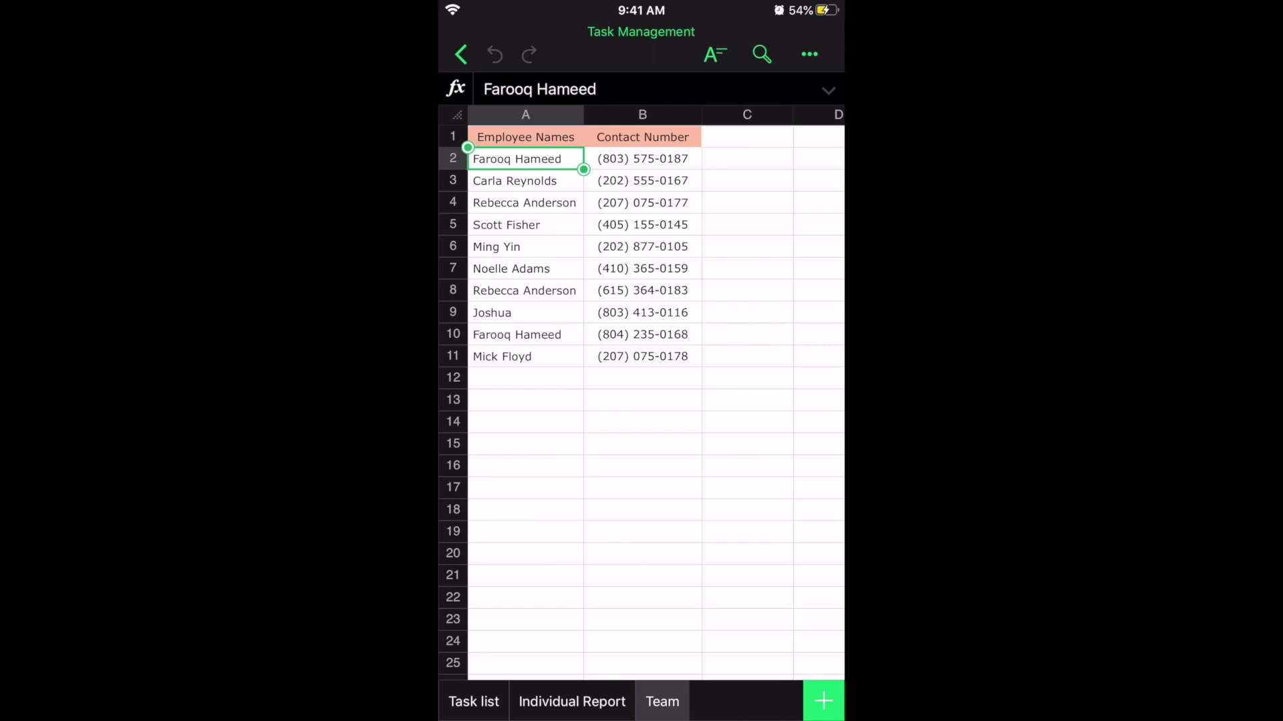
left_click(642, 268)
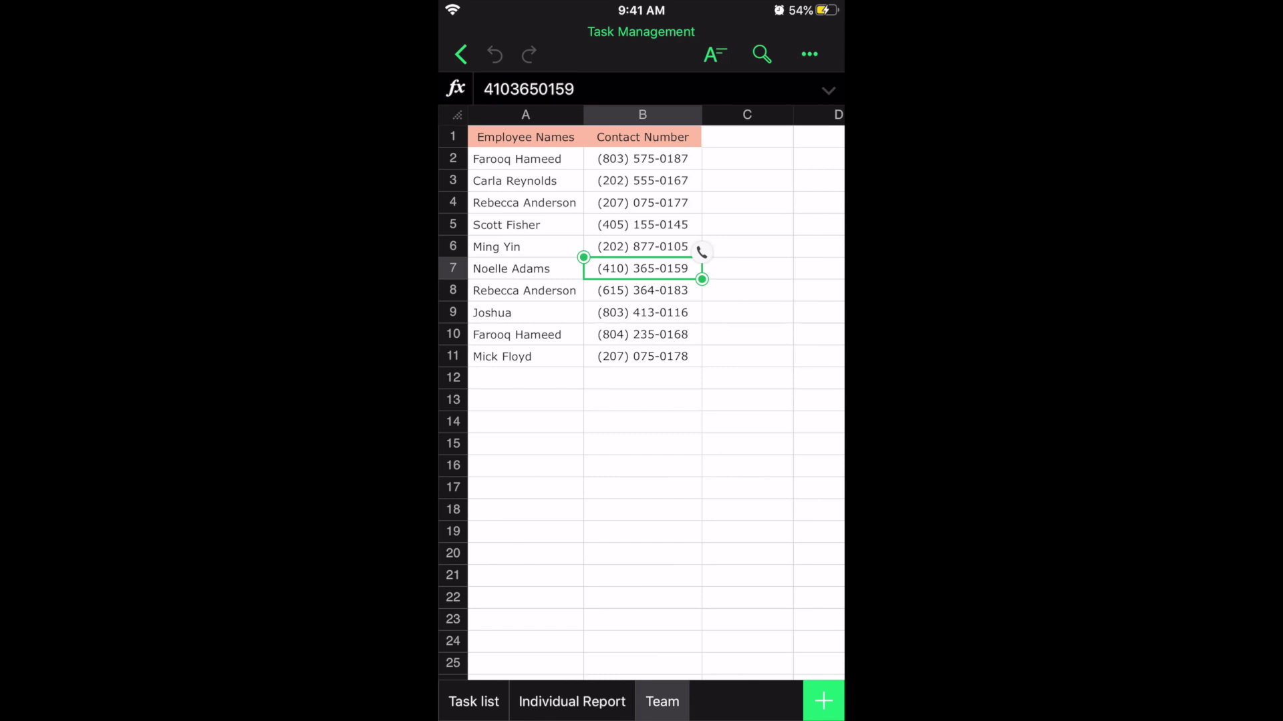
left_click(701, 252)
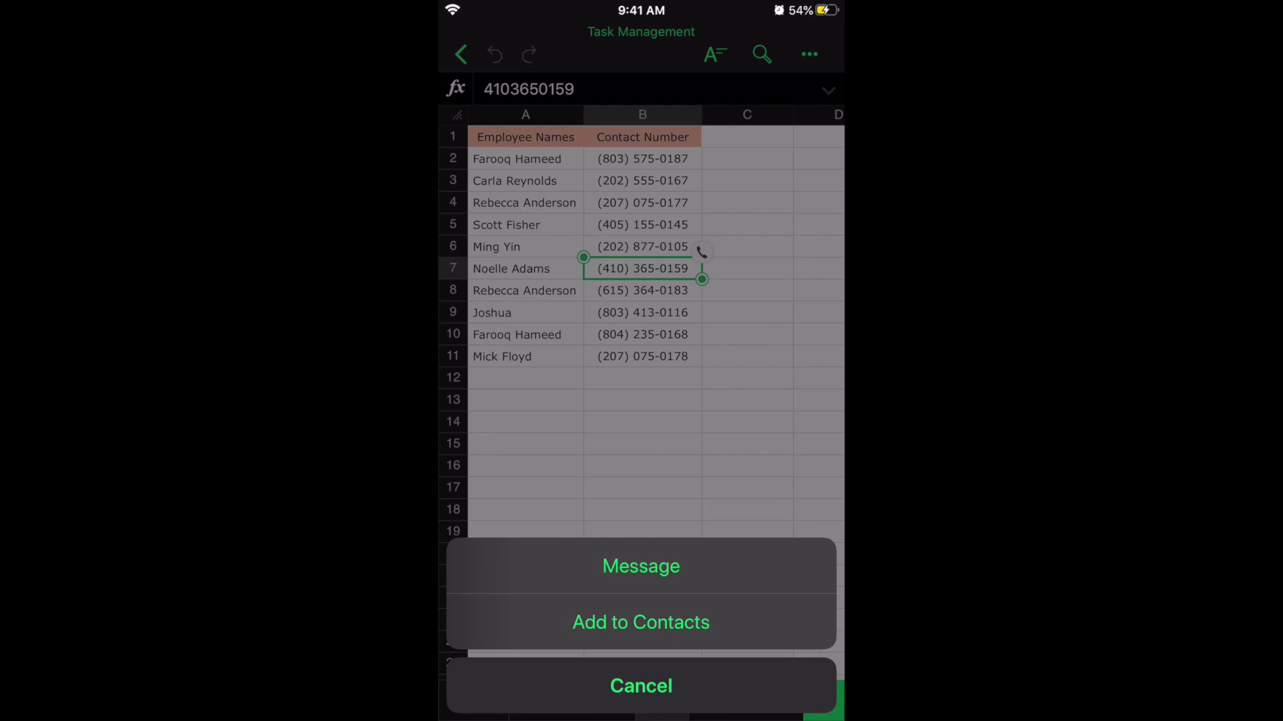
left_click(641, 686)
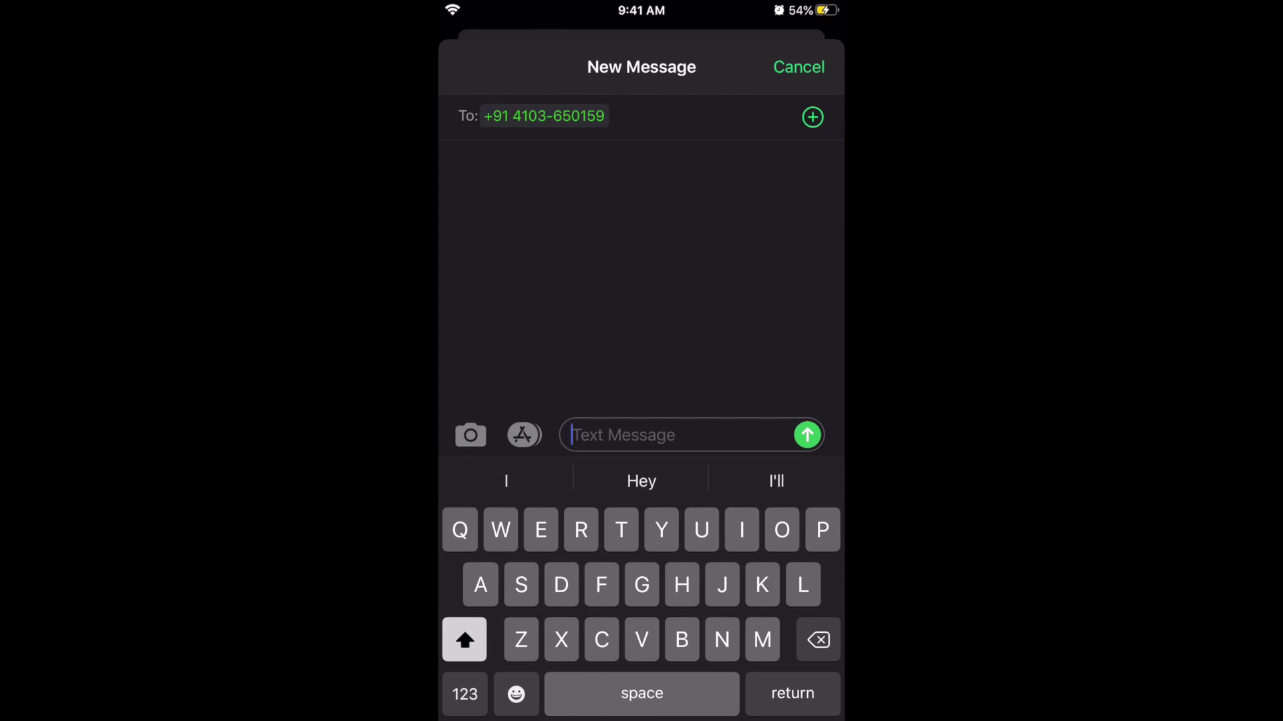
left_click(798, 67)
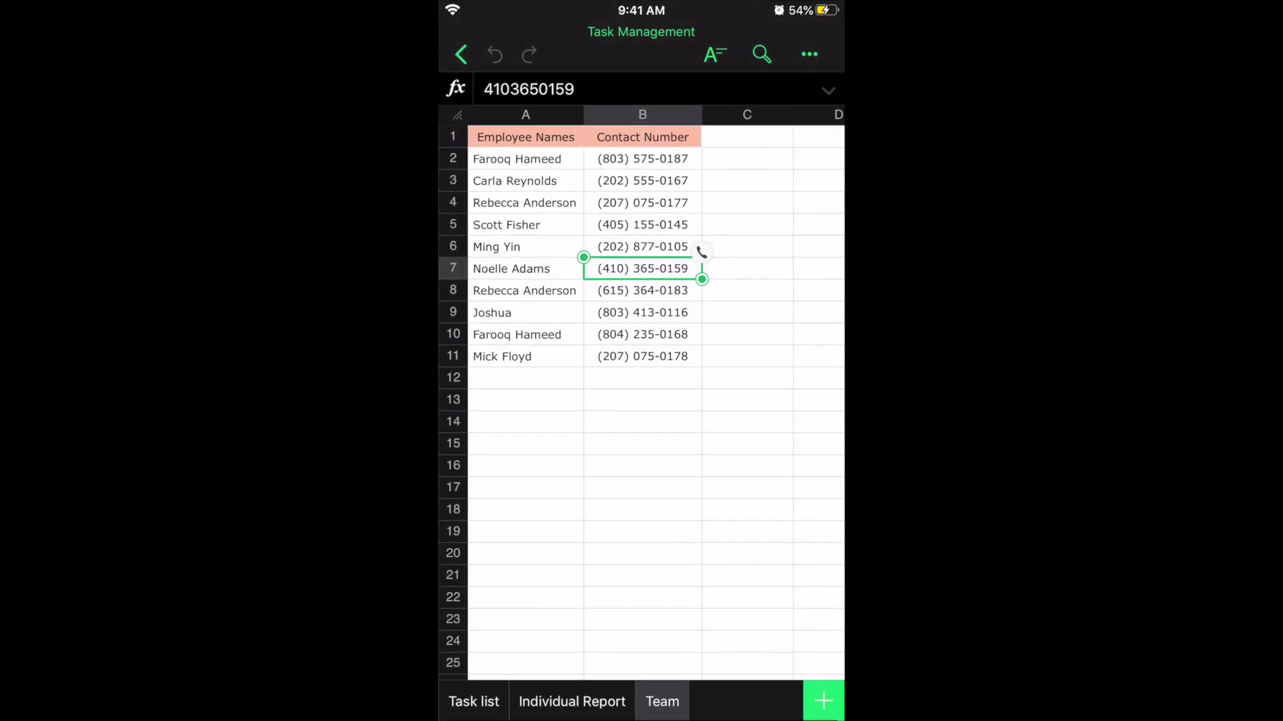